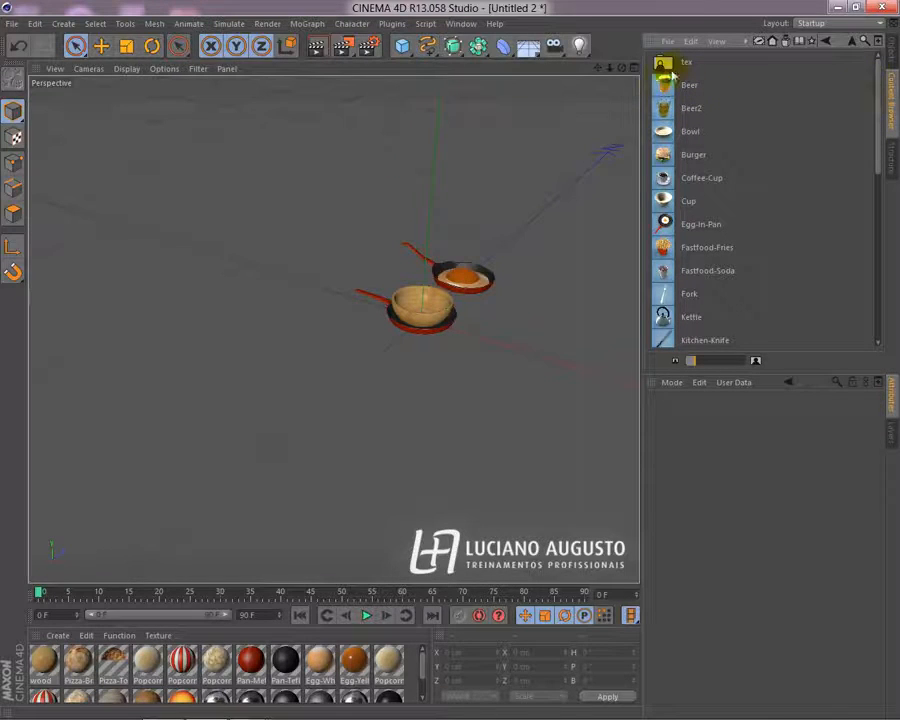
Step: Examine the Broadcast preset categories in the content library and the models in the Food folder
left_click_drag(880, 75, 882, 335)
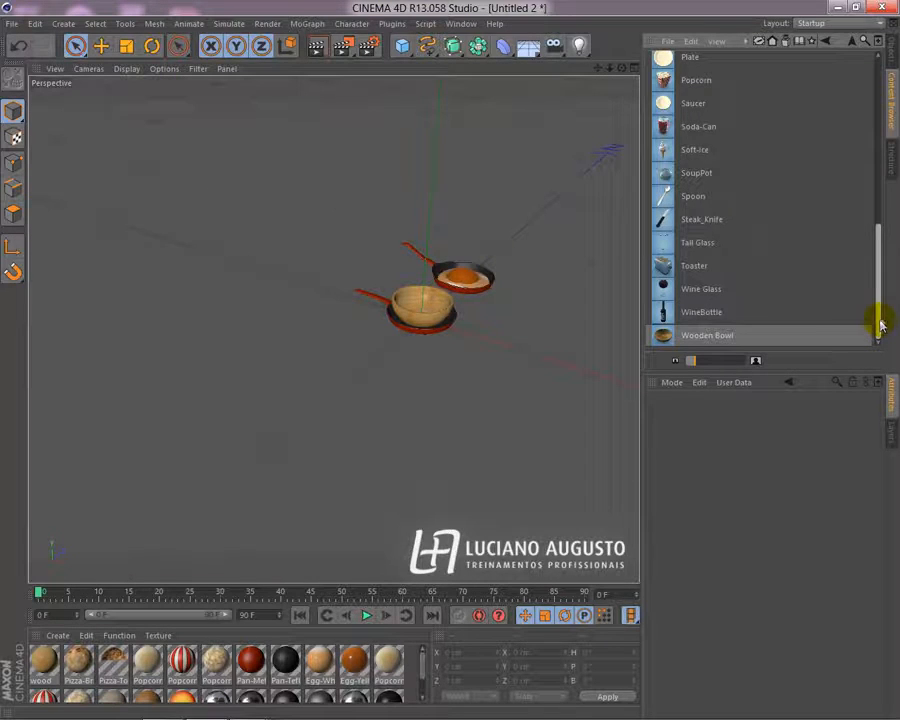
left_click_drag(880, 290, 868, 50)
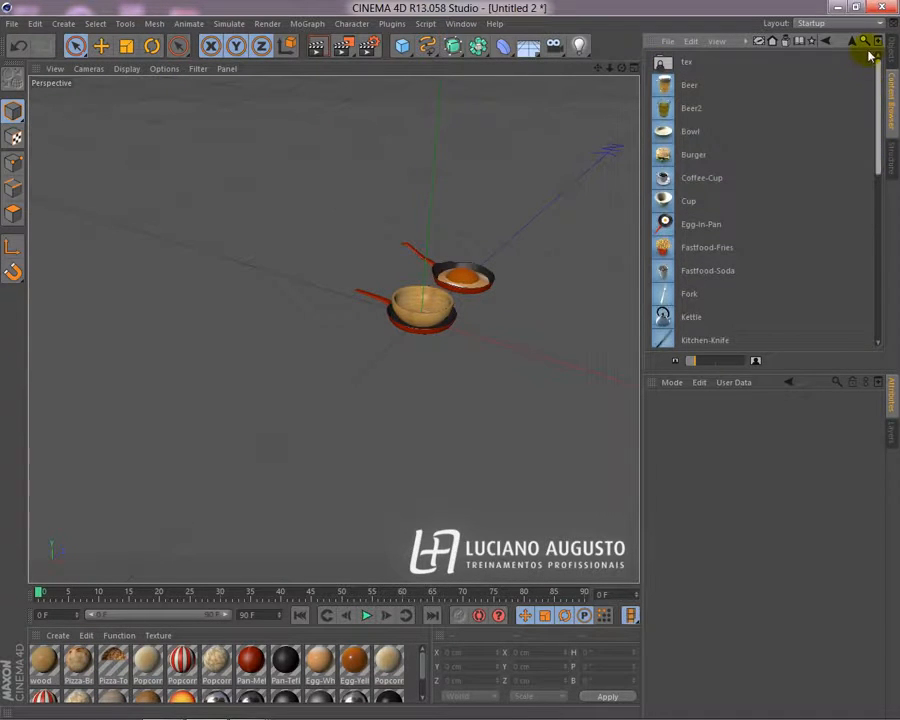
left_click(849, 41)
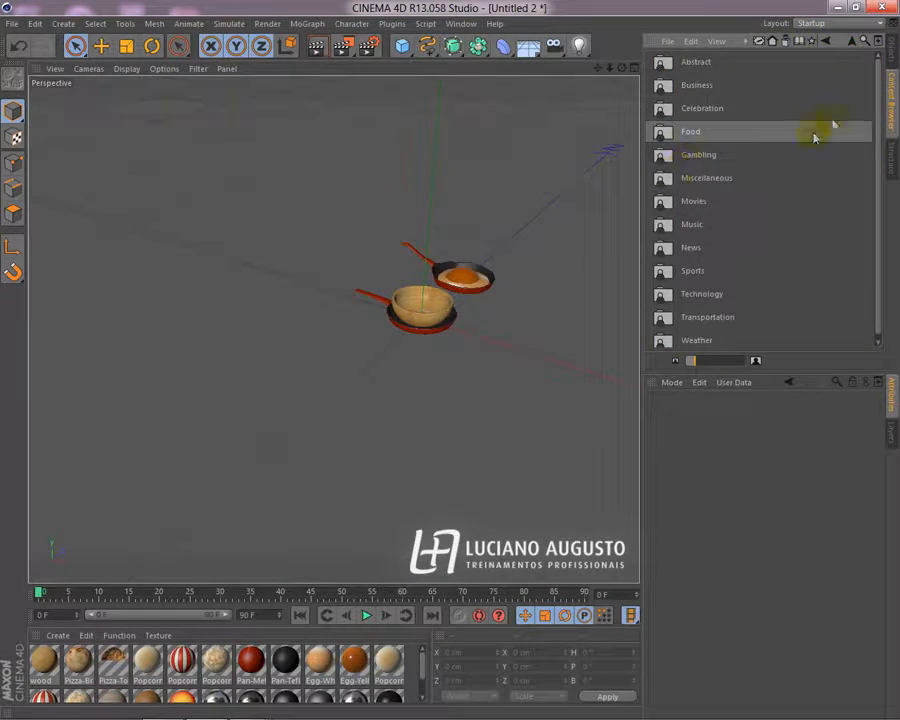
left_click(853, 41)
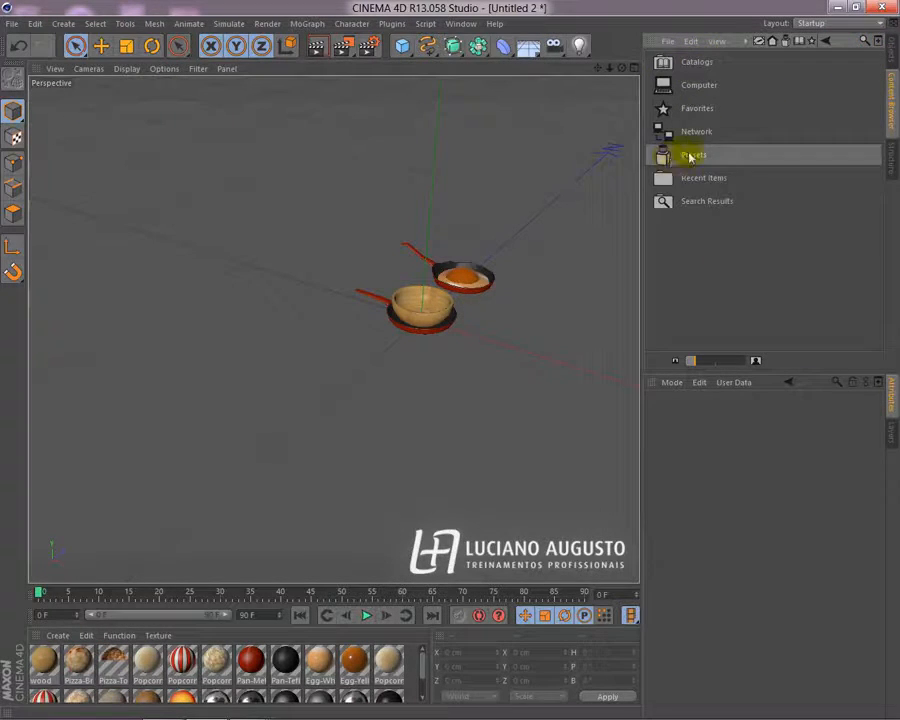
double_click(690, 157)
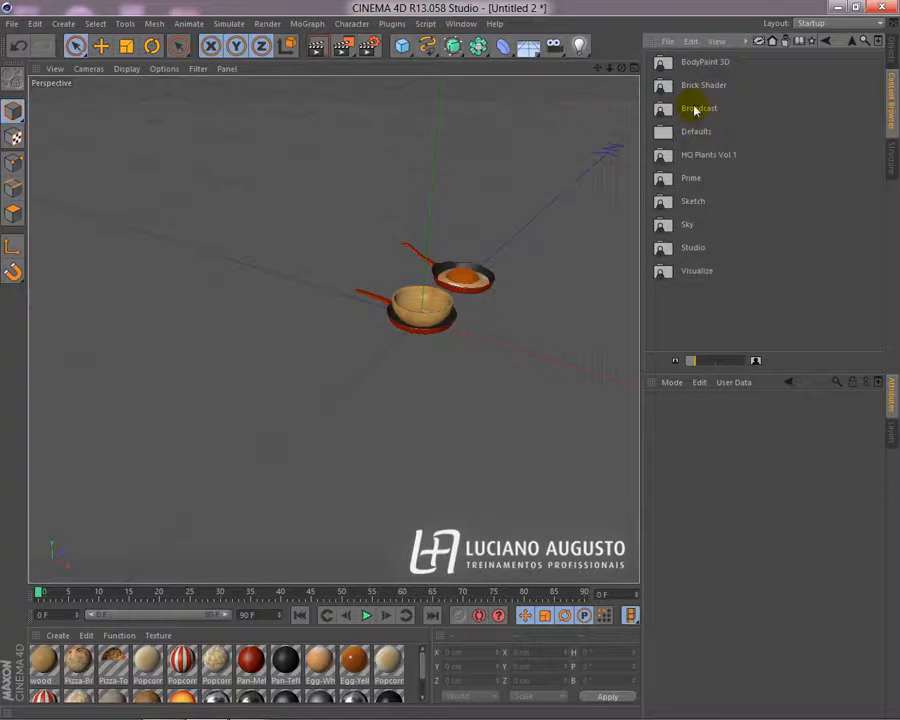
double_click(695, 108)
double_click(694, 63)
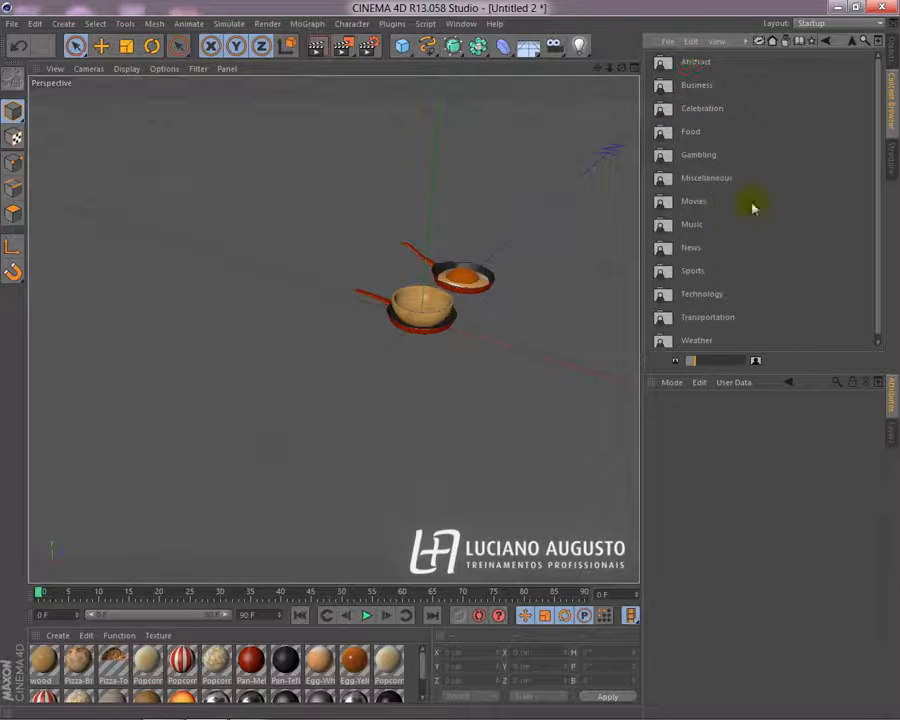
double_click(690, 131)
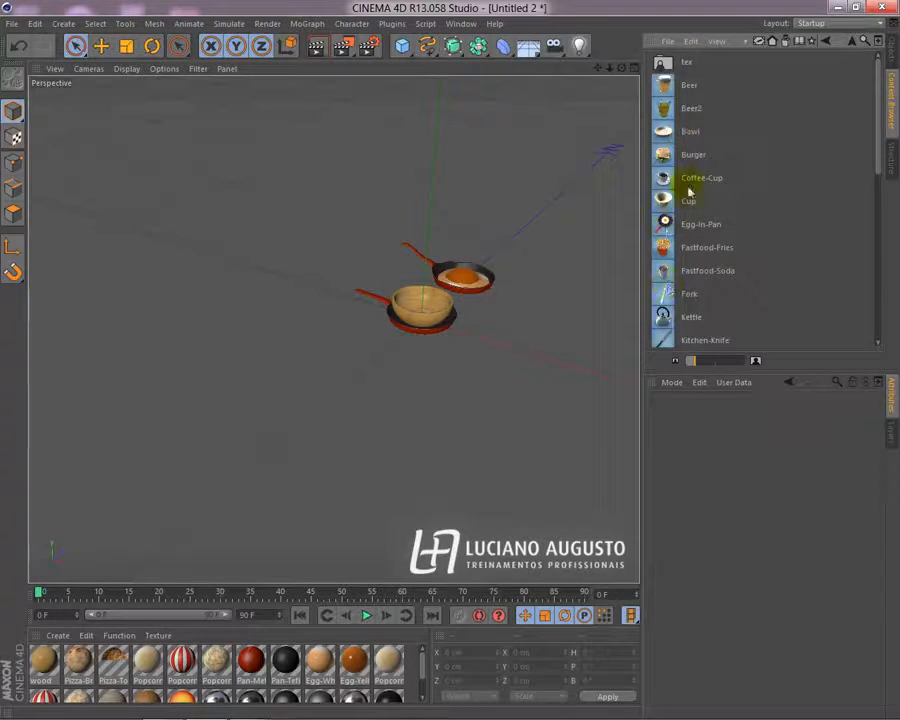
scroll(688, 192, "down", 10)
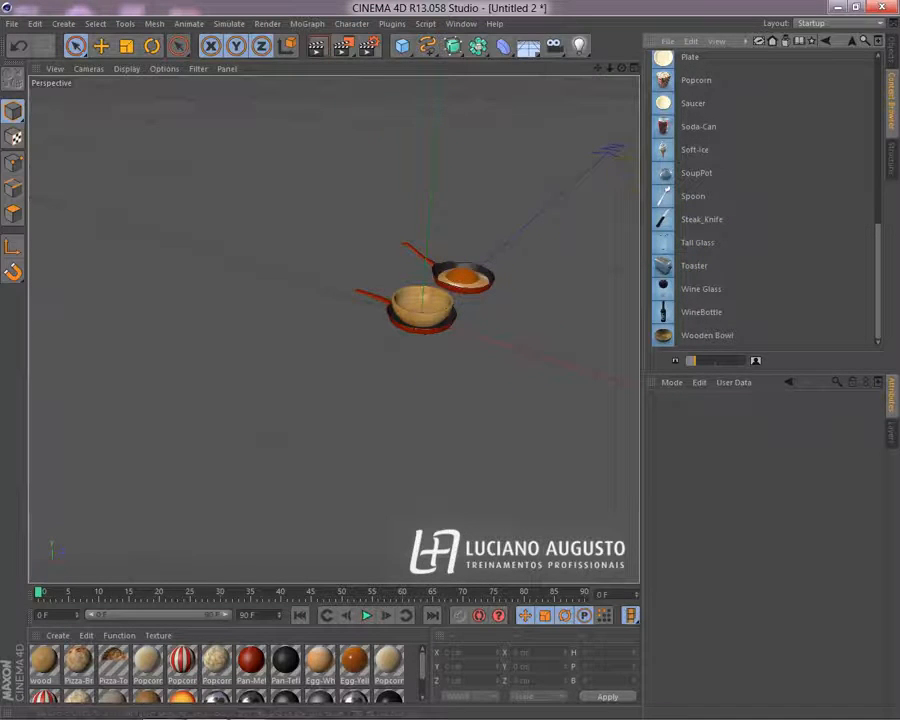
left_click(854, 41)
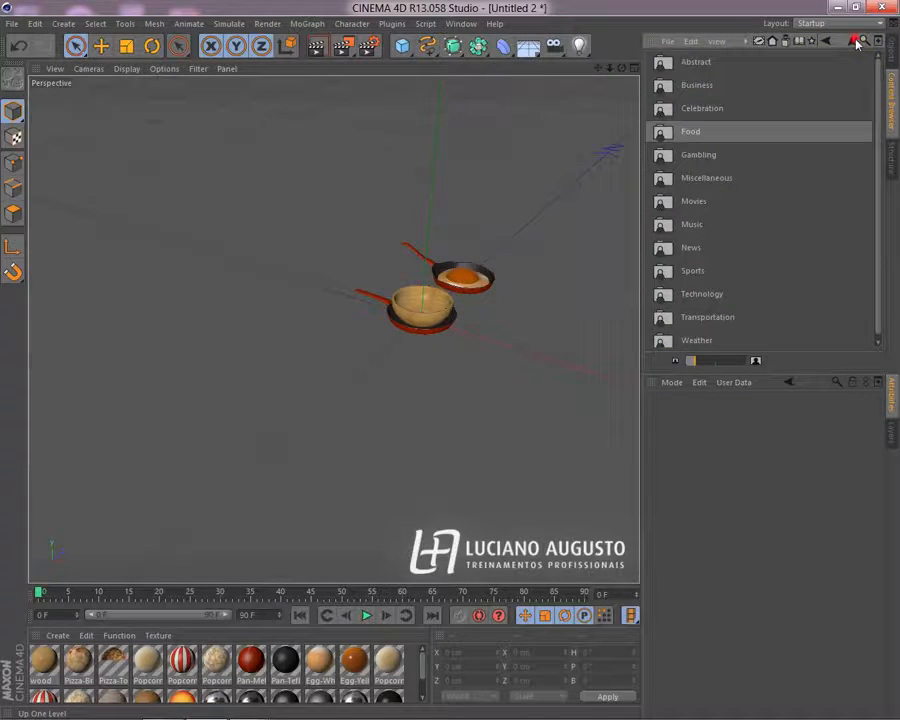
Step: Return to the scene's object list and hide the Wooden Bowl in the viewport
left_click(891, 50)
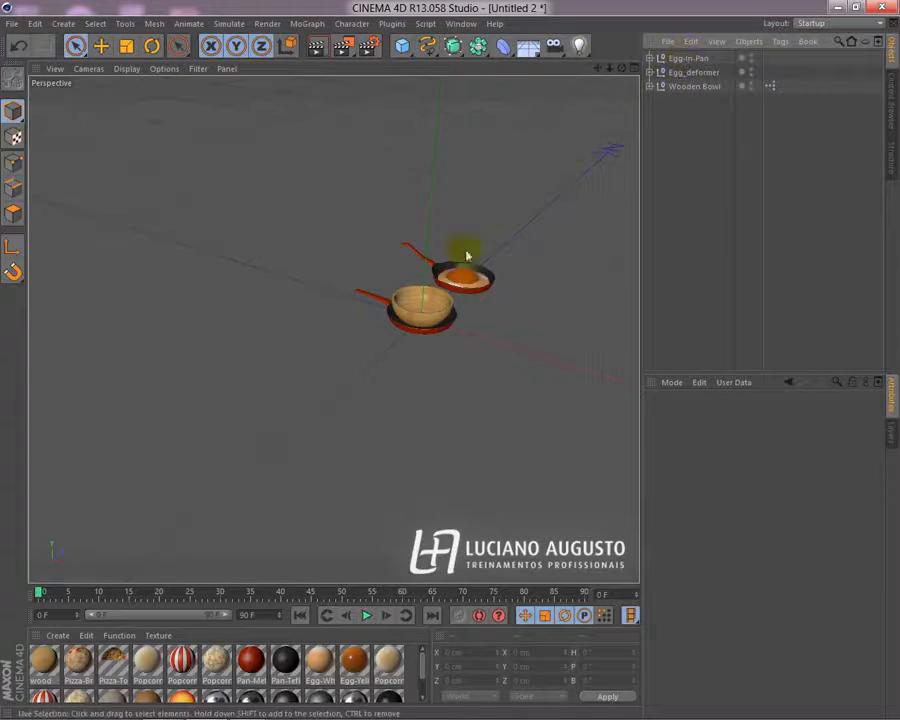
left_click(688, 87)
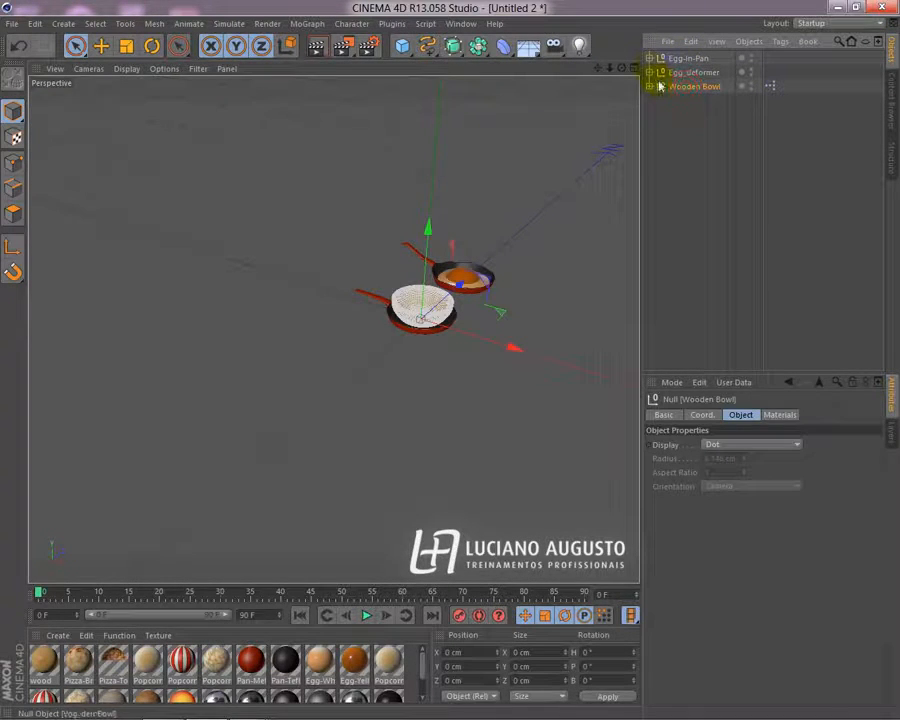
left_click(751, 83)
left_click(496, 374)
Step: Inspect both egg pans from several angles, comparing the Egg-In-Pan model with Egg_deformer
right_click_drag(388, 299, 560, 356, "alt")
middle_click_drag(522, 318, 386, 362, "alt")
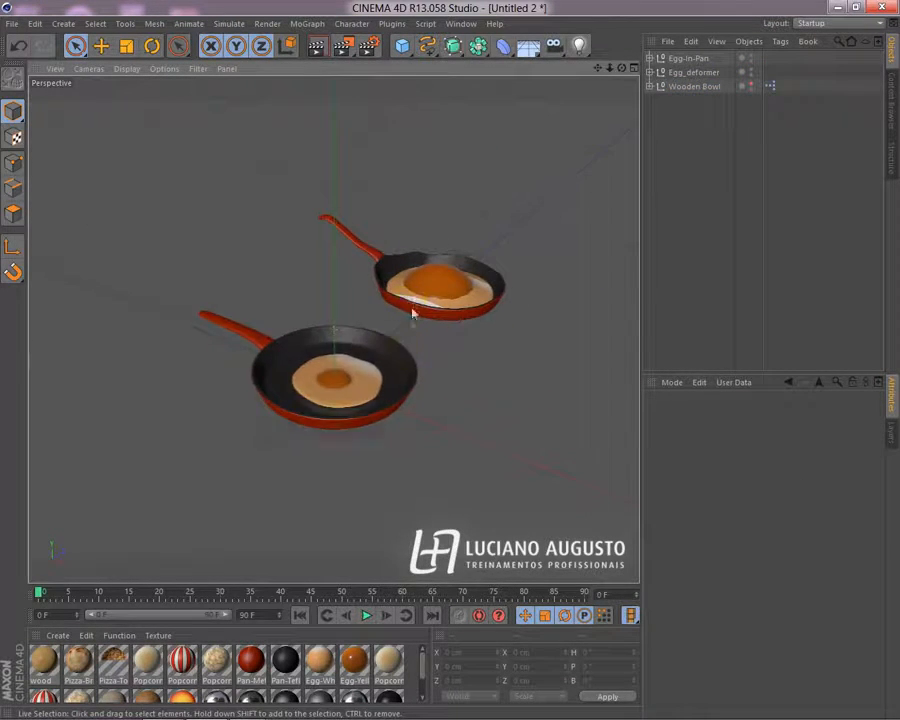
left_click_drag(412, 313, 310, 433, "alt")
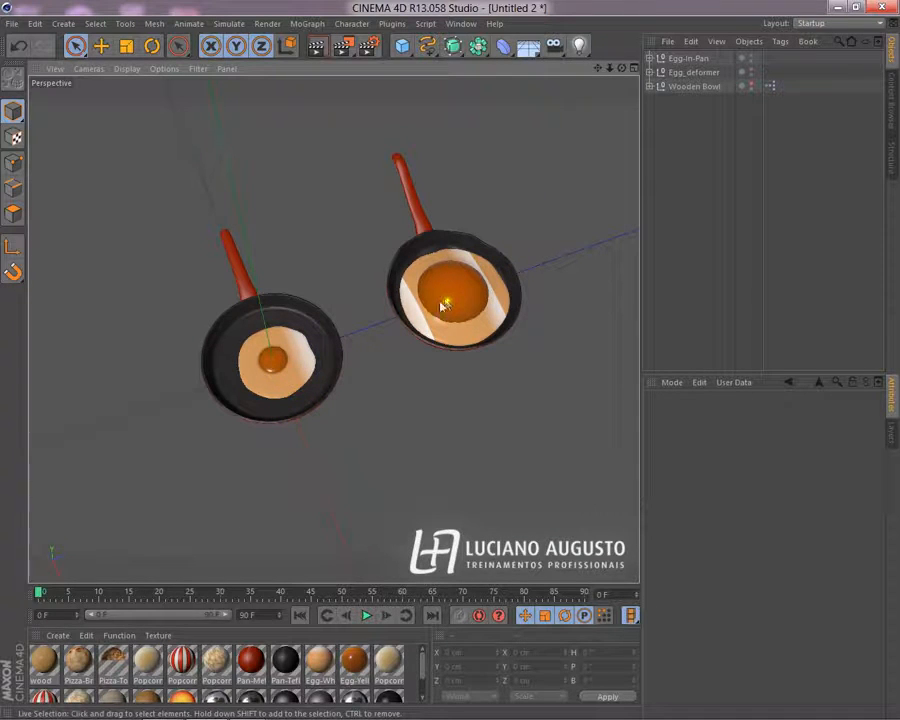
left_click(417, 229)
left_click_drag(313, 488, 354, 304, "alt")
left_click(411, 409)
left_click_drag(411, 409, 222, 470, "alt")
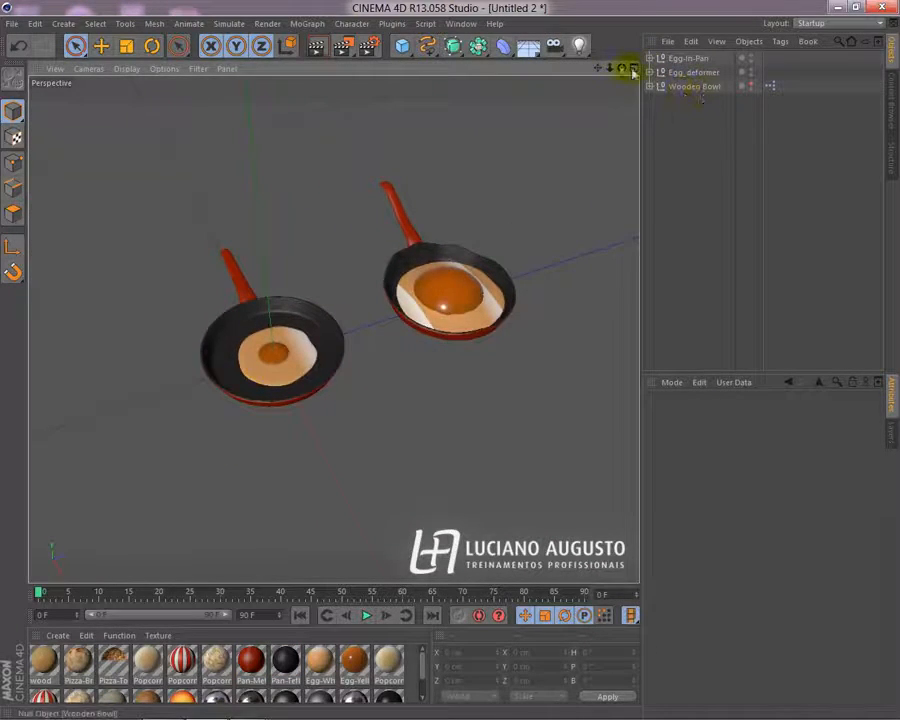
left_click(690, 72)
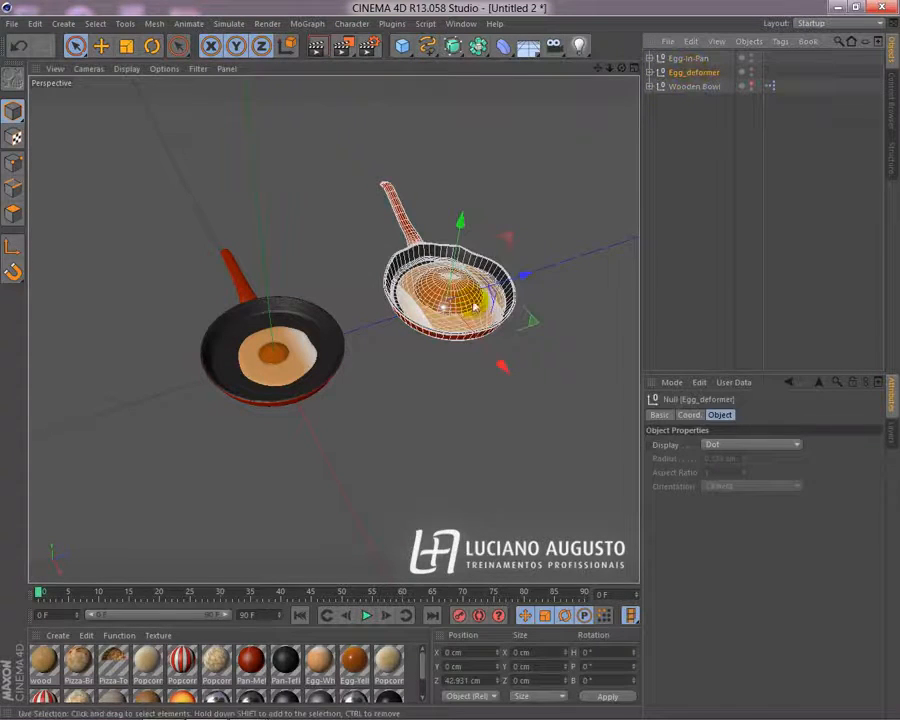
Step: Duplicate the Egg-In-Pan object and select the White mesh of the copy's egg
left_click(683, 59)
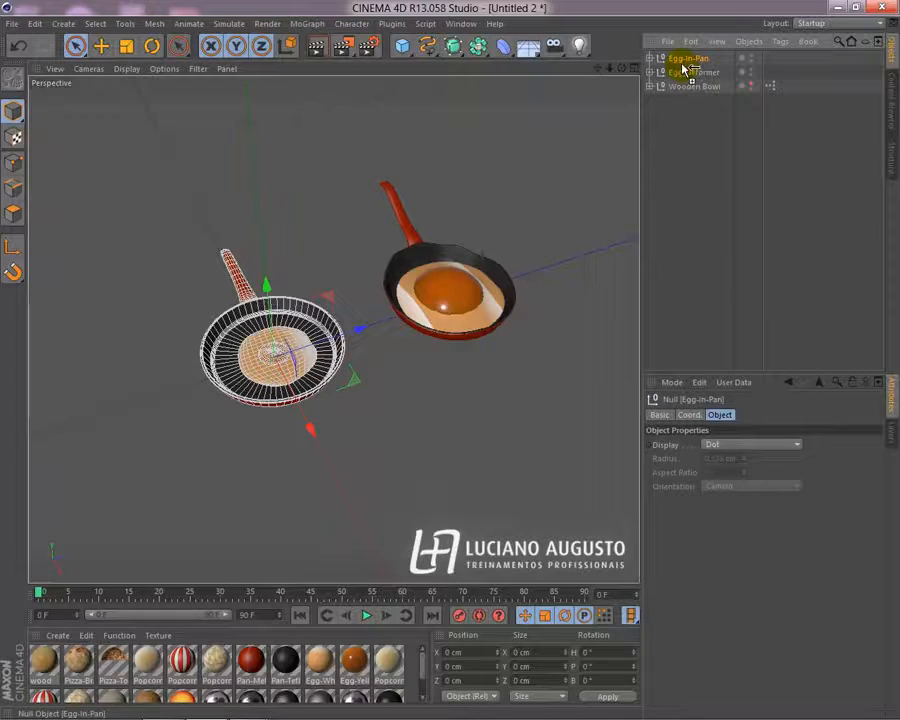
left_click_drag(685, 68, 684, 70)
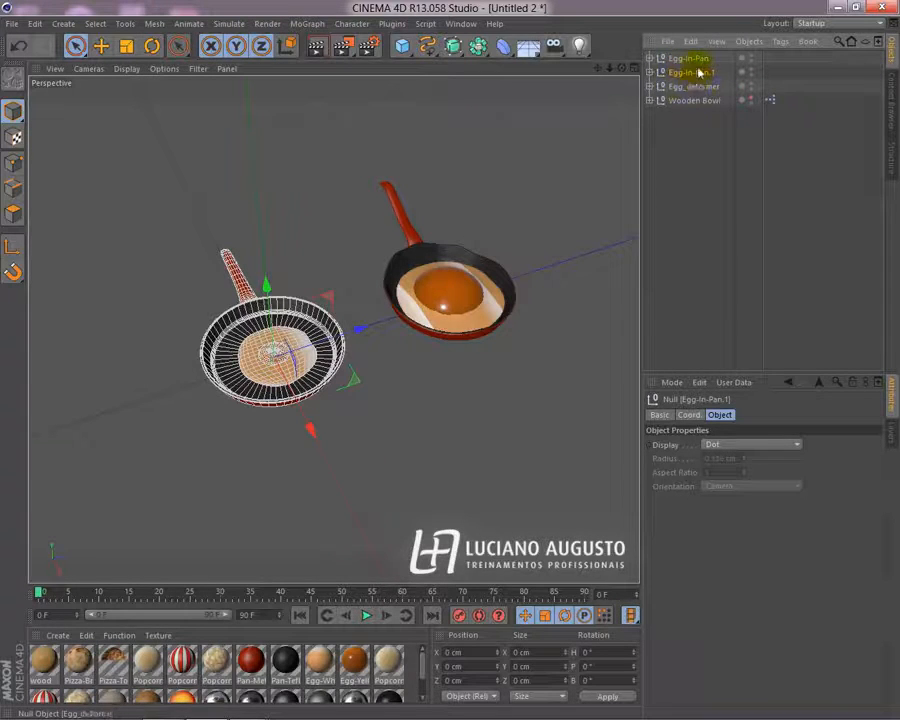
left_click(234, 357)
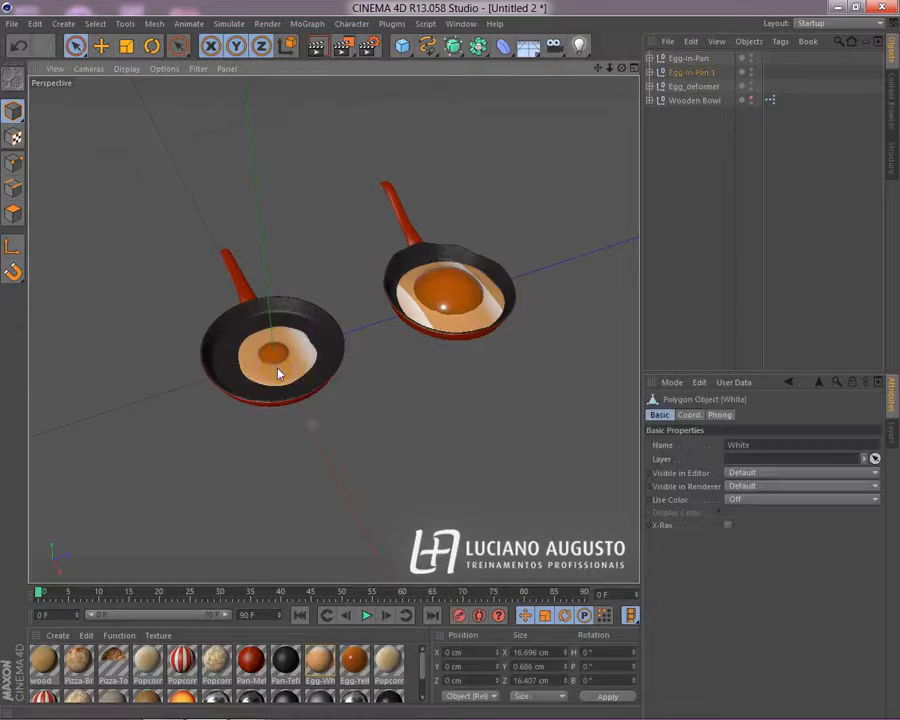
left_click(279, 374)
Step: Add a Spherify deformer and place it inside the Egg group of Egg-In-Pan.1, above Yellow
left_click(504, 46)
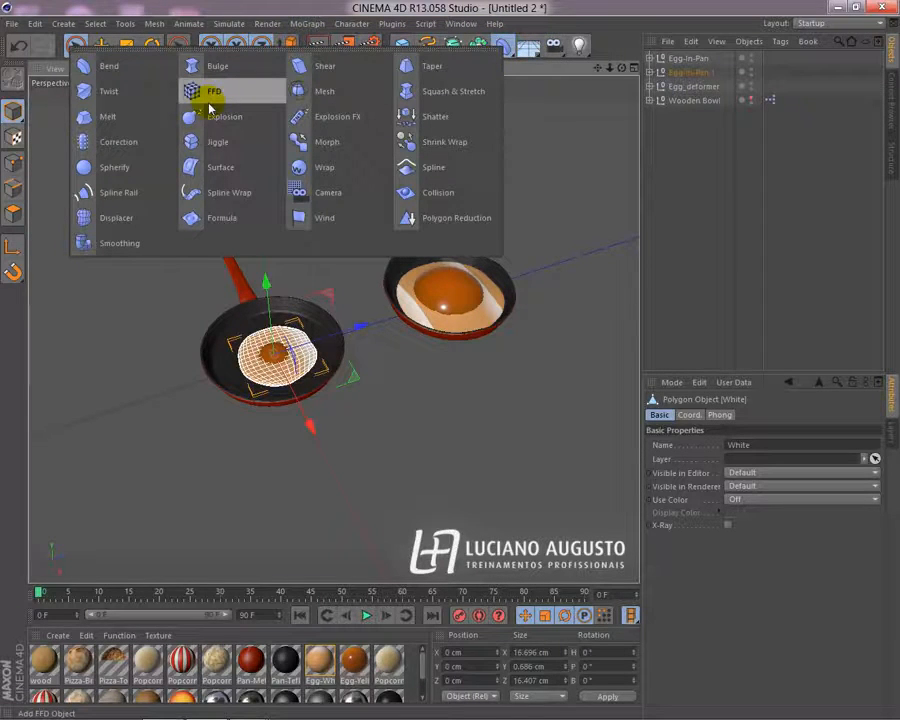
left_click(118, 167)
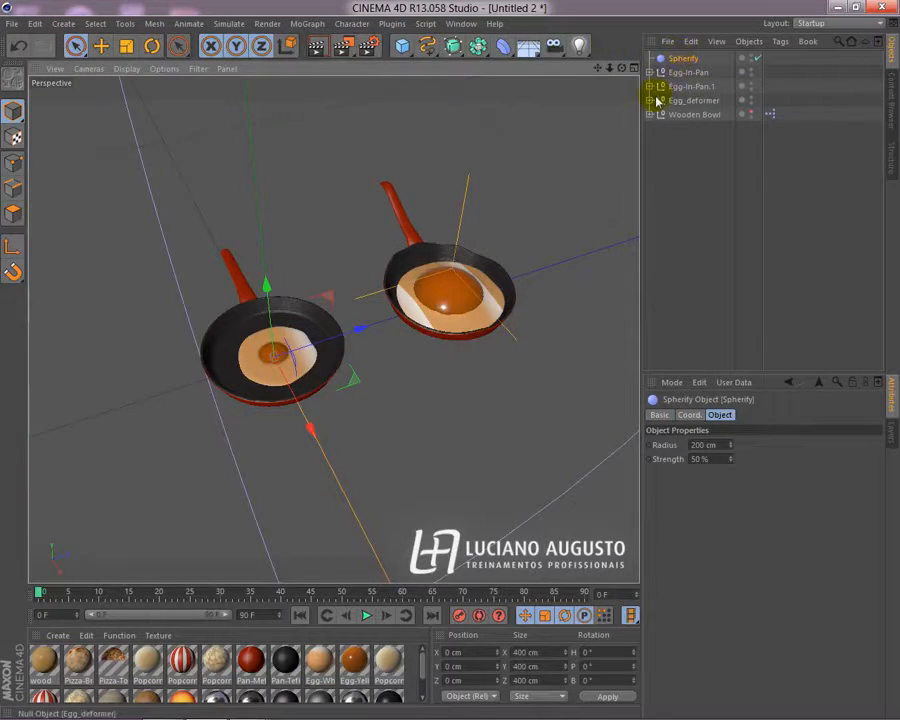
left_click(680, 86)
left_click(650, 86)
left_click_drag(683, 58, 697, 119)
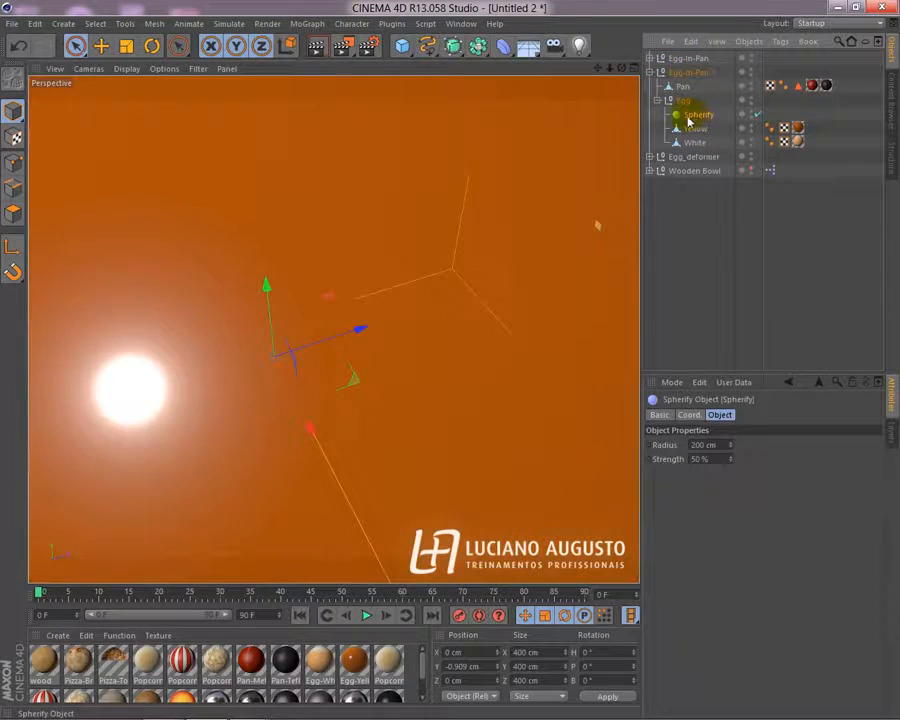
Step: Set the Spherify deformer's radius to 21 cm and its strength to 30%, and view the bulging egg
right_click_drag(337, 349, 440, 350, "alt")
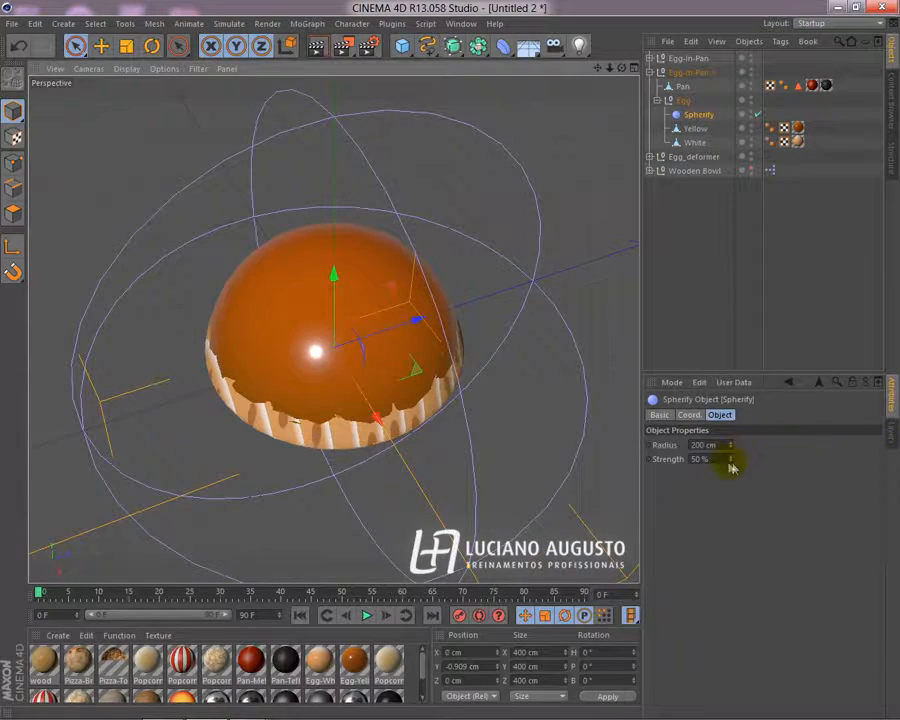
left_click_drag(731, 459, 731, 530)
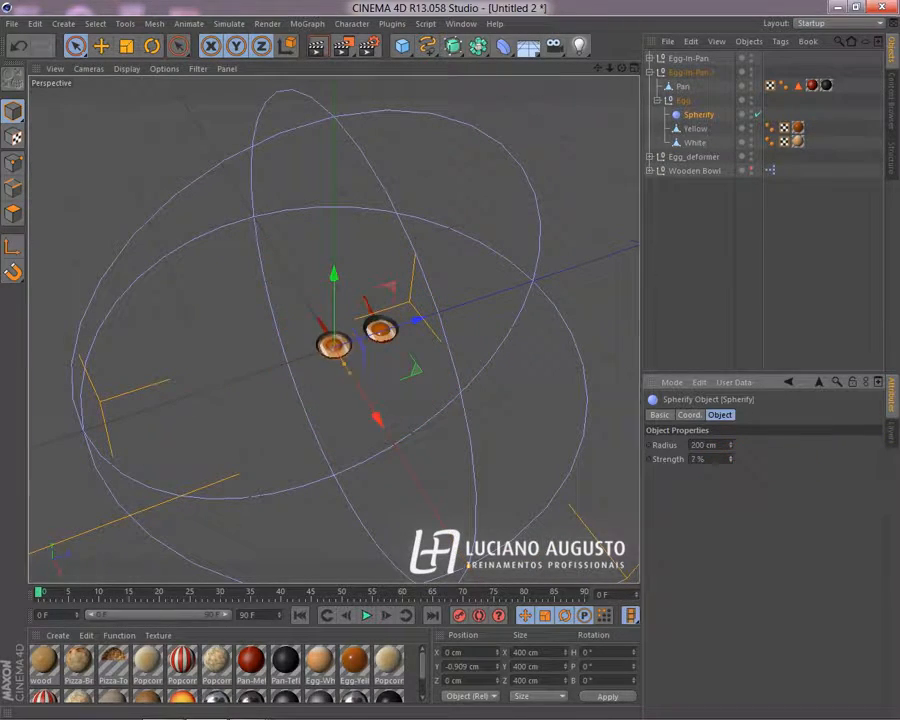
left_click_drag(731, 452, 731, 515)
left_click_drag(729, 458, 729, 450)
scroll(500, 406, "up", 10)
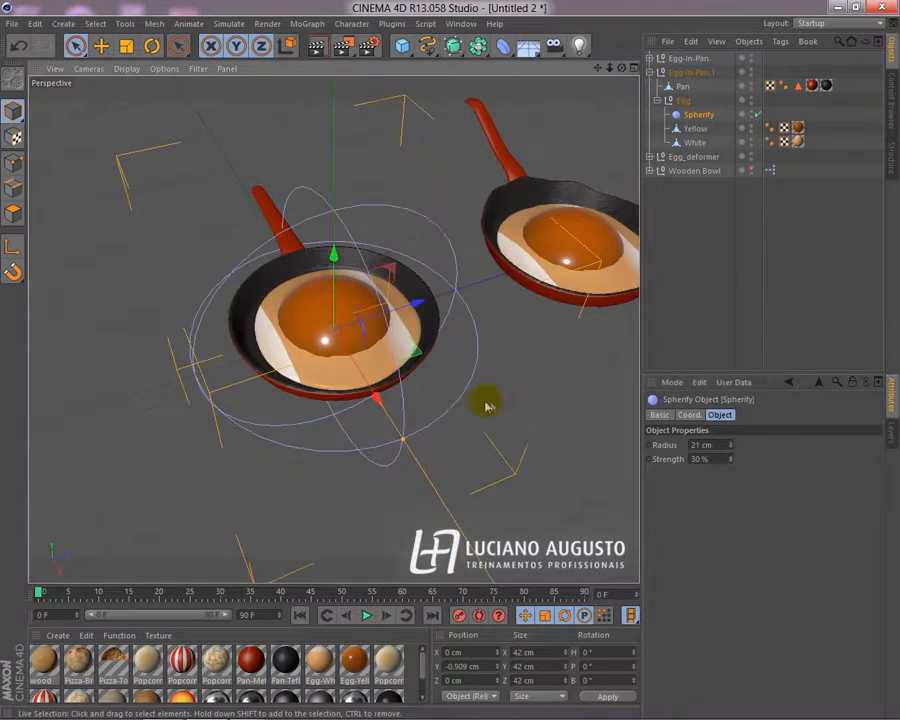
left_click_drag(543, 332, 169, 145, "alt")
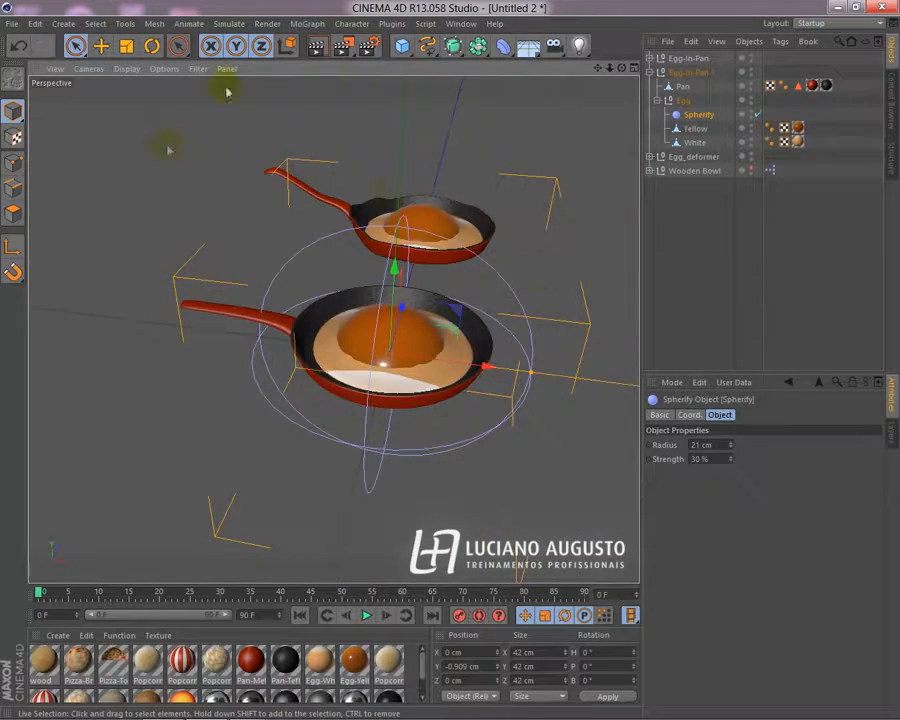
Step: Rectangle-select the end points of the handle on Egg-In-Pan.1's Pan mesh and raise them using soft selection
left_click(689, 74)
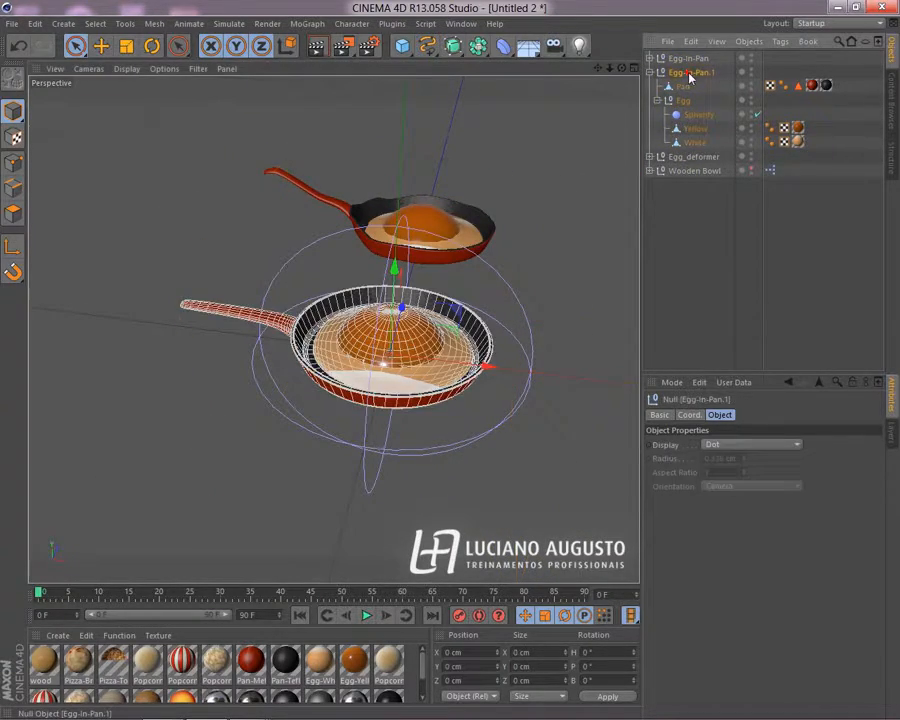
left_click(75, 45)
left_click(158, 91)
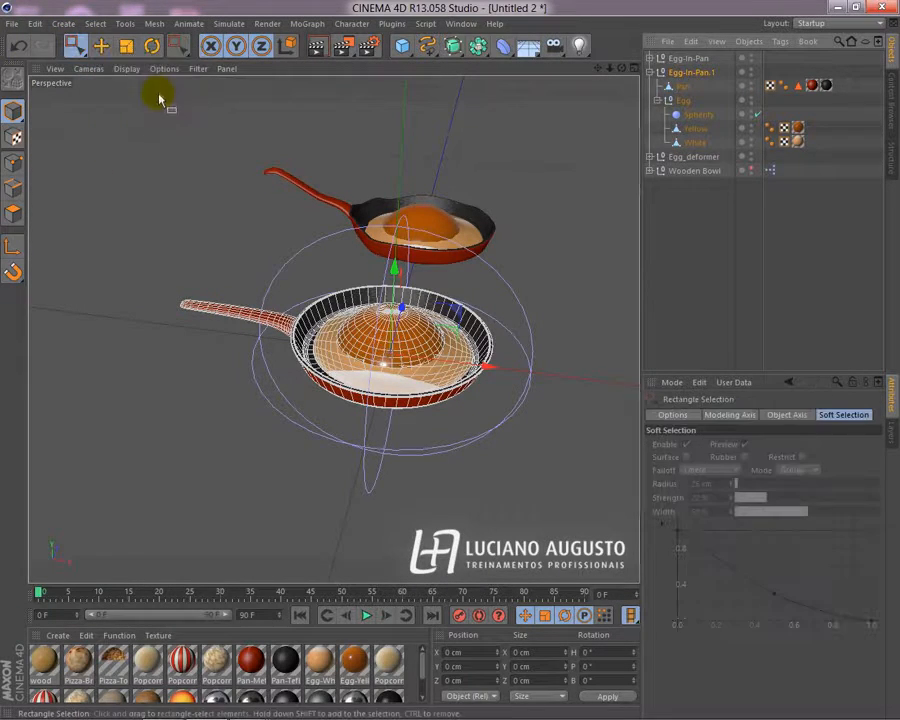
left_click(13, 162)
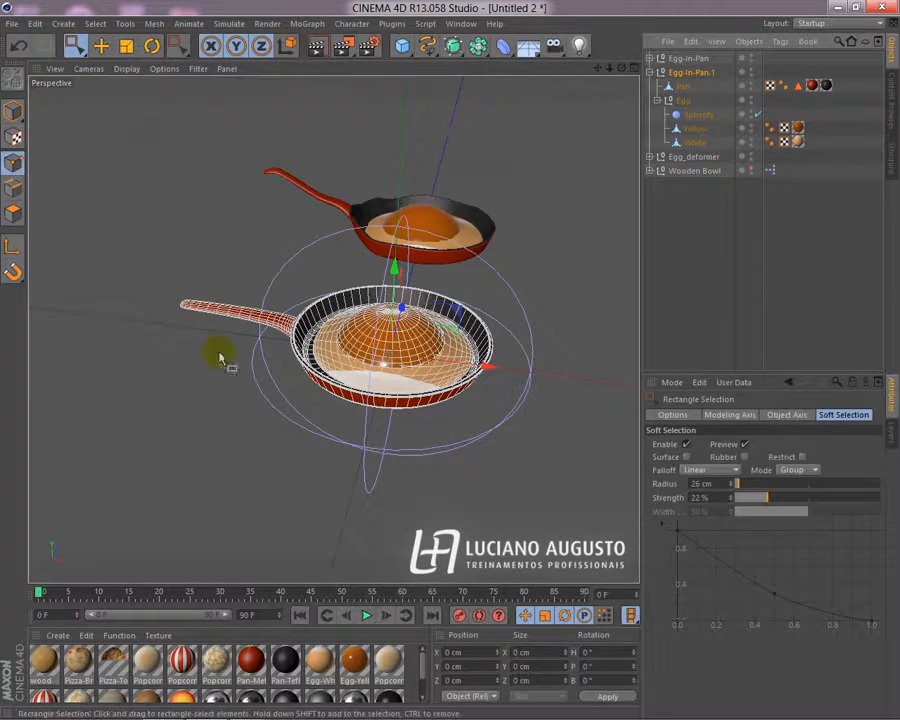
left_click(682, 87)
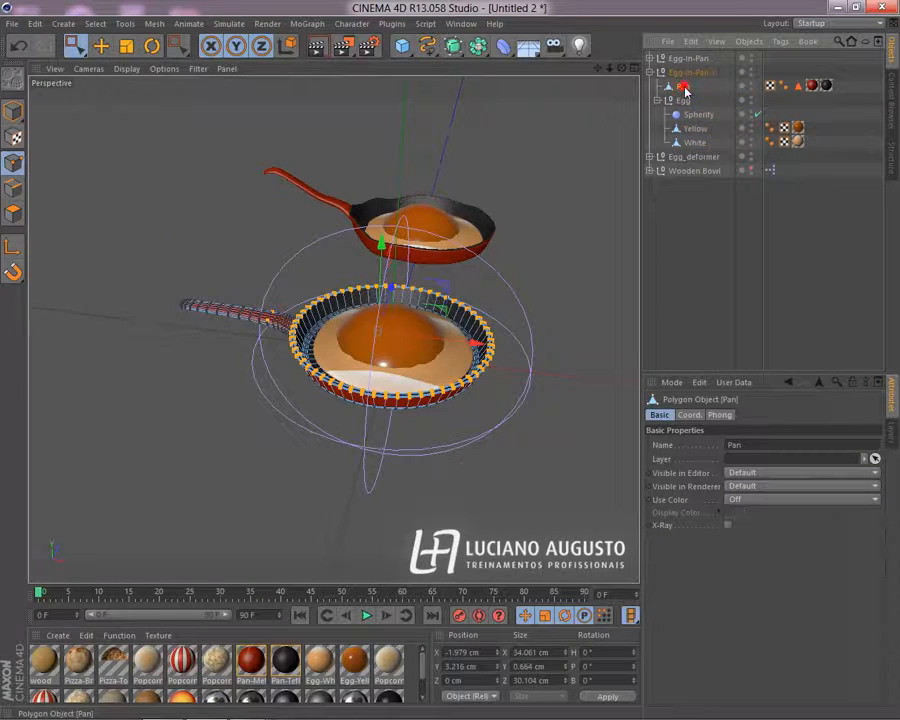
left_click_drag(136, 276, 226, 340)
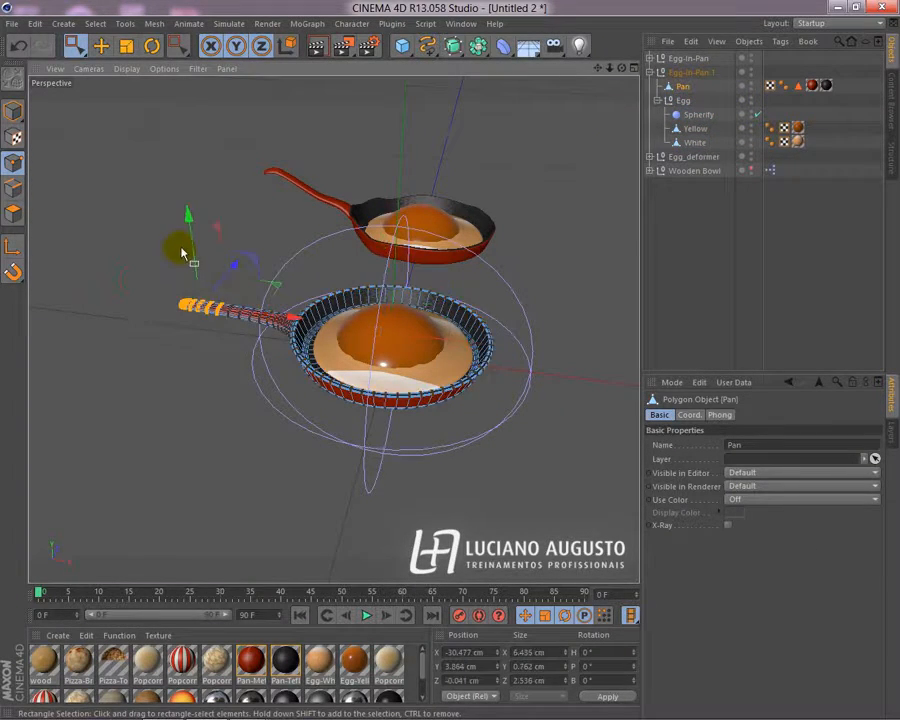
left_click(197, 251)
left_click_drag(140, 253, 228, 344)
left_click_drag(191, 243, 151, 104)
left_click(209, 441)
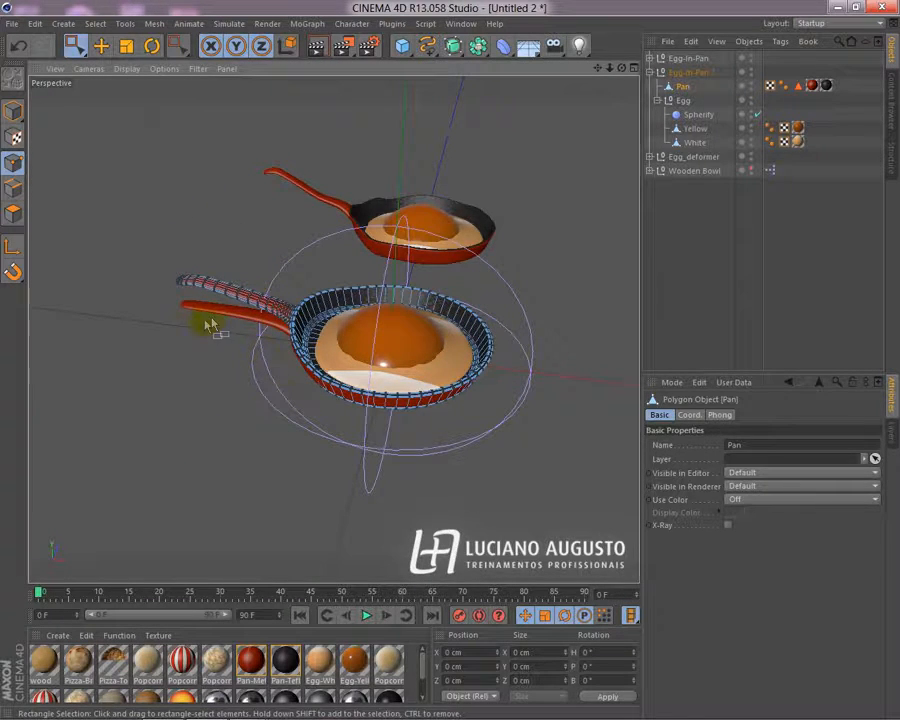
Step: Delete the Egg-In-Pan.1 duplicate from the scene
left_click(686, 72)
left_click(650, 72)
left_click_drag(414, 386, 582, 198, "alt")
key("Delete")
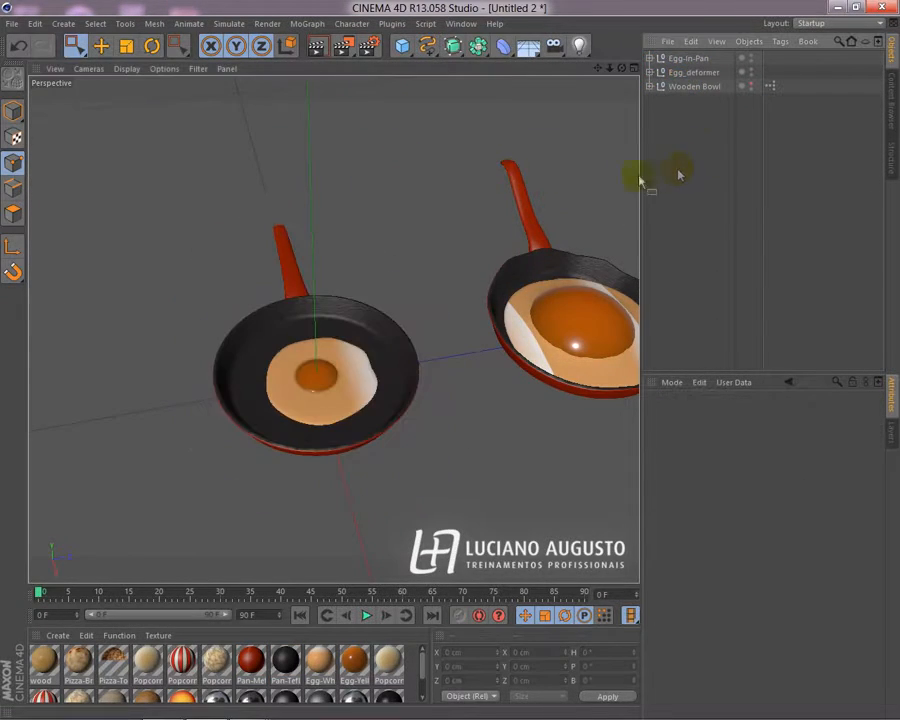
Step: Return to Model mode with the Live Selection tool and make the Wooden Bowl visible in the viewport
left_click(14, 113)
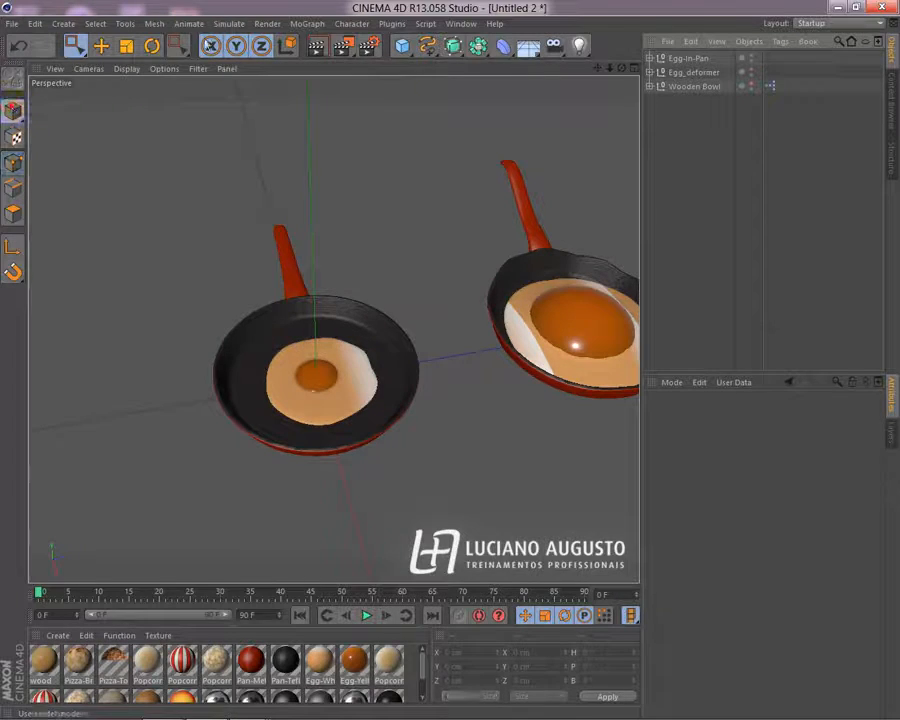
left_click(746, 85)
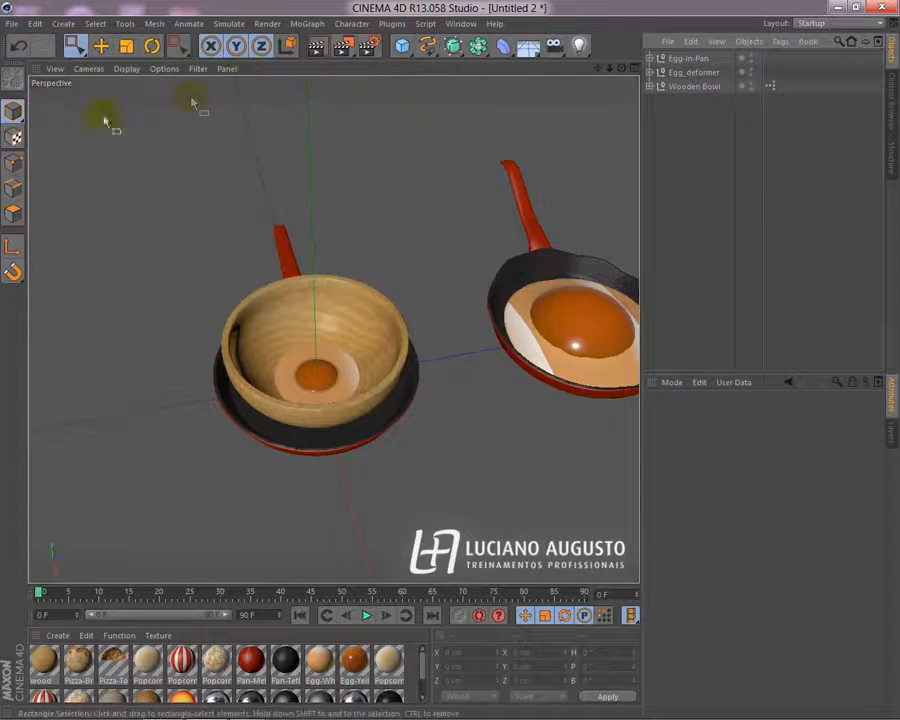
left_click_drag(73, 46, 98, 64)
Step: Add a MoGraph Cloner and make Egg-In-Pan, Egg_deformer and Wooden Bowl its children
left_click(307, 23)
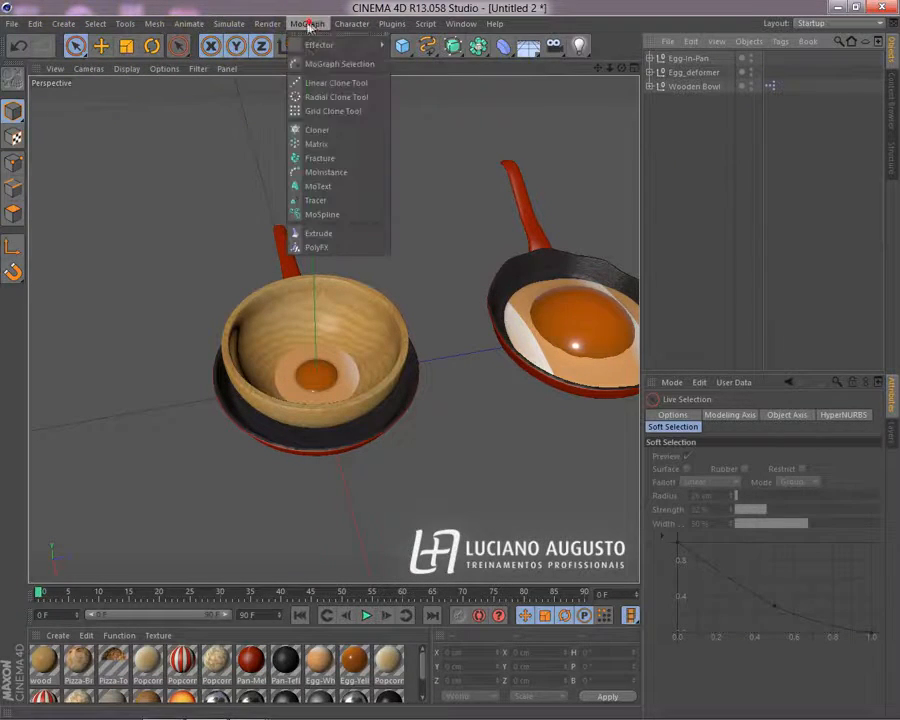
left_click(320, 131)
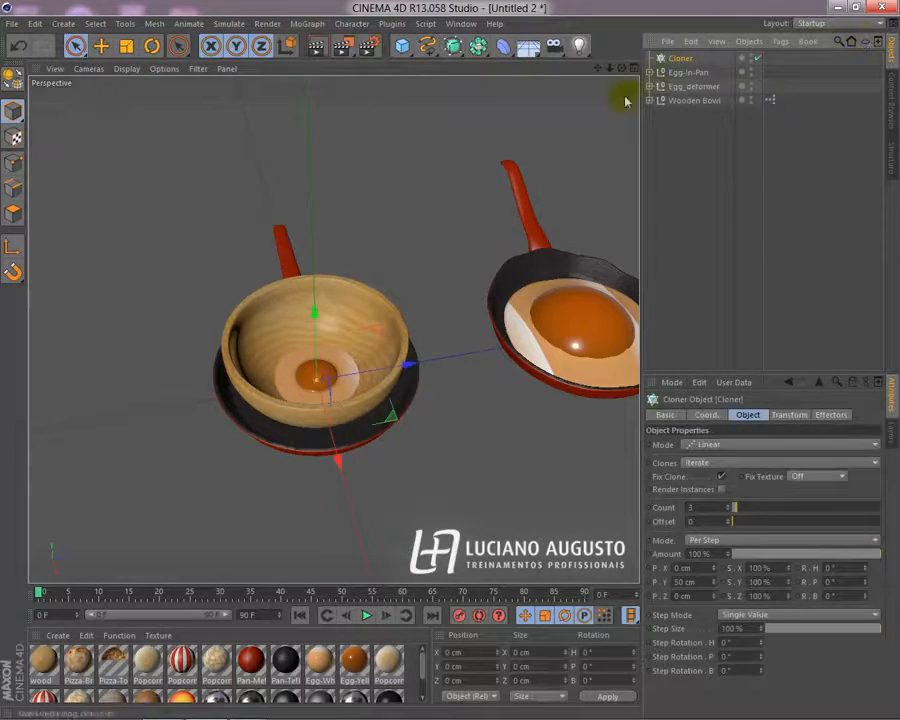
left_click_drag(708, 66, 688, 77)
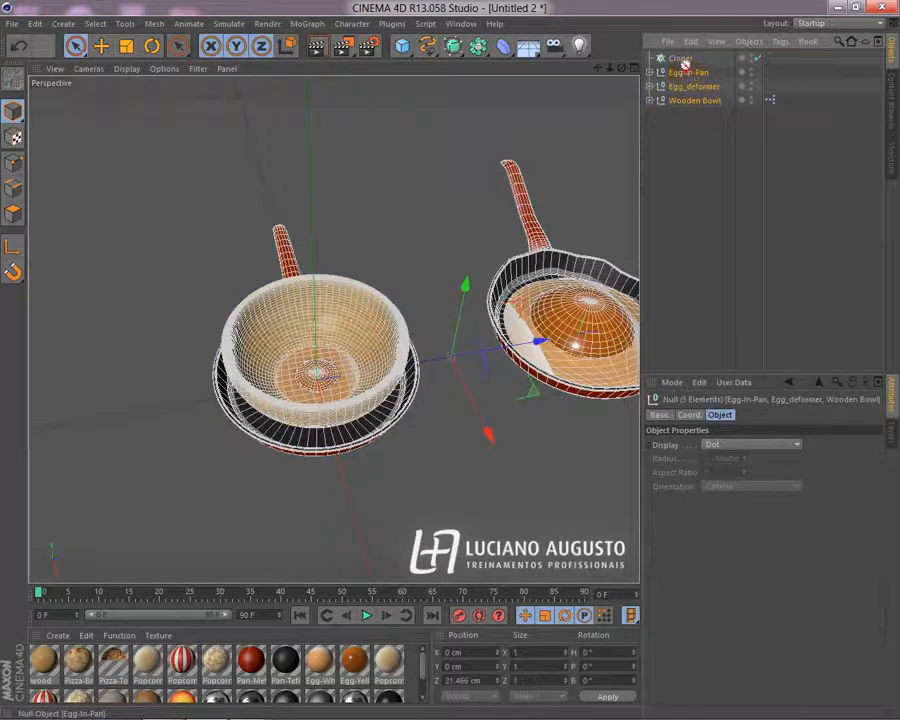
left_click_drag(688, 62, 683, 58)
left_click(261, 270)
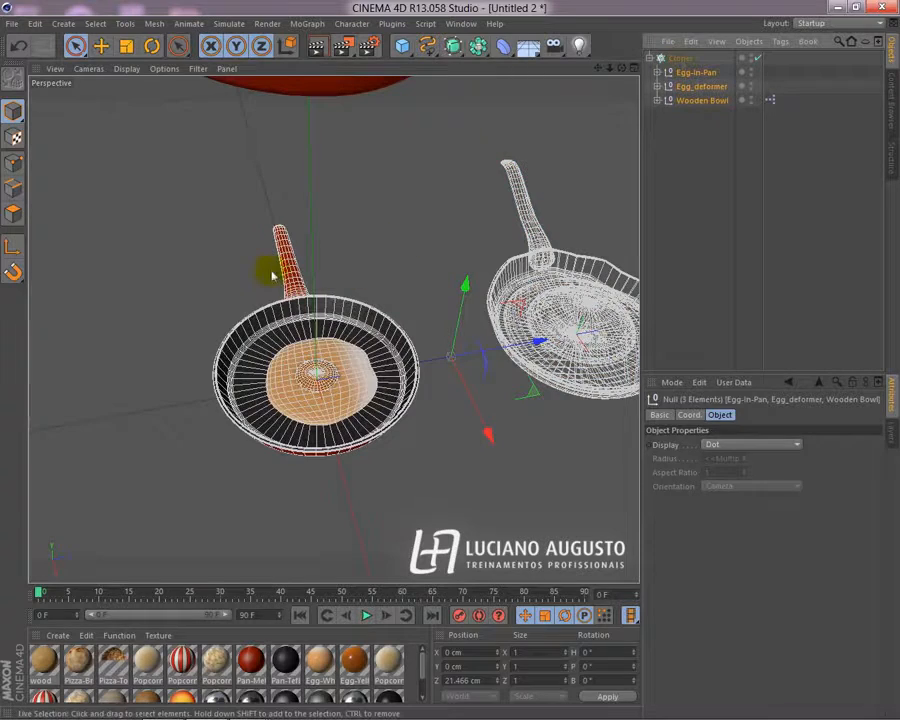
Step: Set the Cloner's per-step Y offset to 0 cm and its Z offset to 67 cm
right_click_drag(535, 355, 251, 351, "alt")
left_click_drag(369, 347, 412, 266, "alt")
mouse_move(404, 381)
left_mouse_down("alt")
mouse_move(396, 243)
mouse_move(337, 321)
mouse_move(404, 364)
mouse_move(486, 366)
left_mouse_up("alt")
mouse_move(486, 366)
right_mouse_down("alt")
mouse_move(338, 366)
mouse_move(482, 369)
mouse_move(540, 346)
right_mouse_up("alt")
left_click(681, 58)
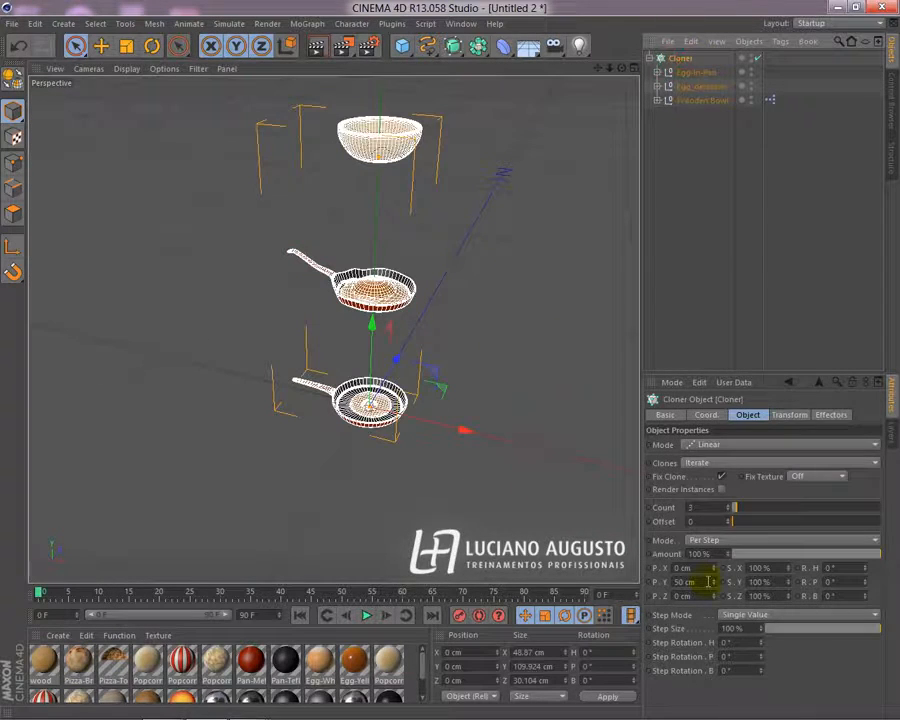
double_click(684, 581)
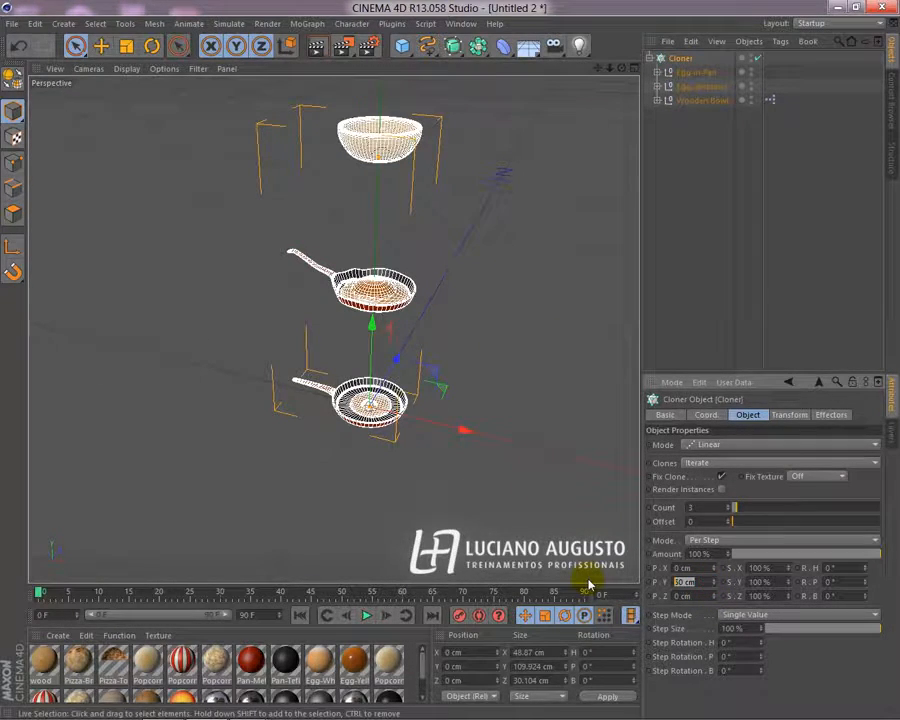
type("0")
key("Return")
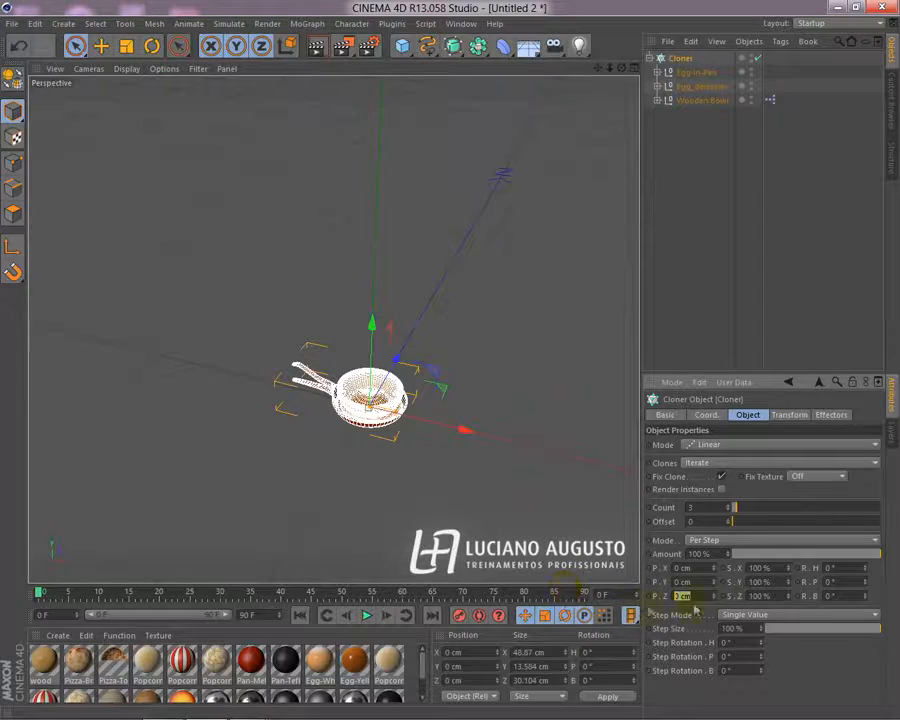
mouse_move(714, 597)
left_mouse_down()
mouse_move(714, 550)
mouse_move(714, 577)
left_mouse_up()
middle_click_drag(486, 418, 361, 474, "alt")
left_click_drag(361, 474, 283, 438, "alt")
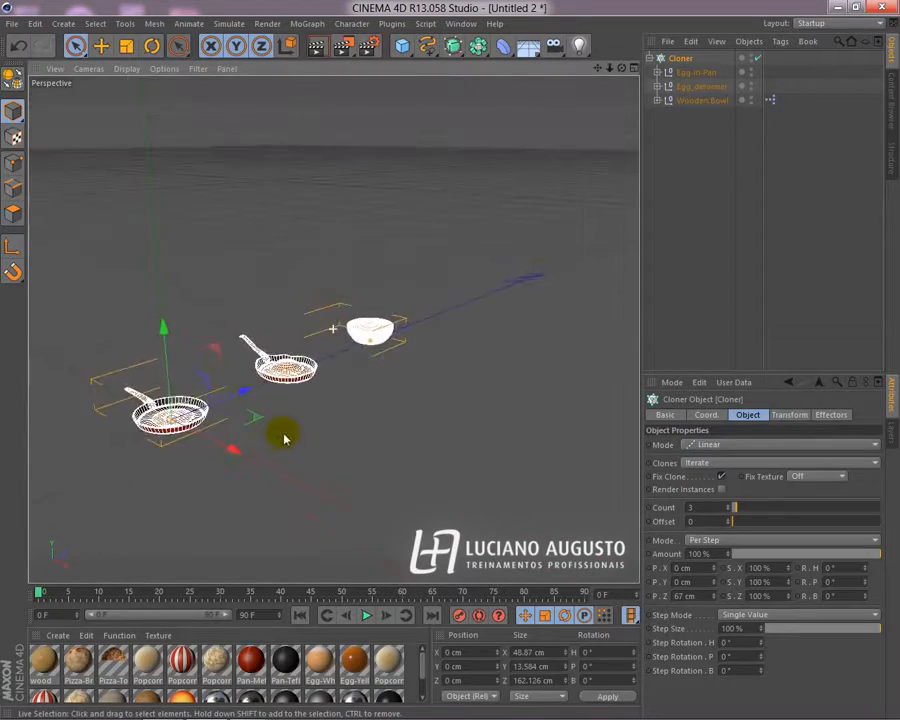
right_click_drag(283, 438, 350, 438, "alt")
middle_click_drag(350, 438, 530, 442, "alt")
Step: Raise the Cloner's count to 12, reduce its per-step Z offset to 39 cm, and clear the selection
left_click_drag(735, 508, 750, 508)
right_click_drag(557, 448, 480, 468, "alt")
middle_click_drag(480, 468, 315, 460, "alt")
left_click_drag(315, 460, 325, 505, "alt")
mouse_move(713, 597)
left_mouse_down()
mouse_move(713, 608)
mouse_move(707, 592)
left_mouse_up()
left_click(380, 390)
left_click_drag(424, 398, 403, 419, "alt")
mouse_move(376, 405)
middle_mouse_down("alt")
mouse_move(386, 426)
mouse_move(433, 449)
mouse_move(443, 423)
middle_mouse_up("alt")
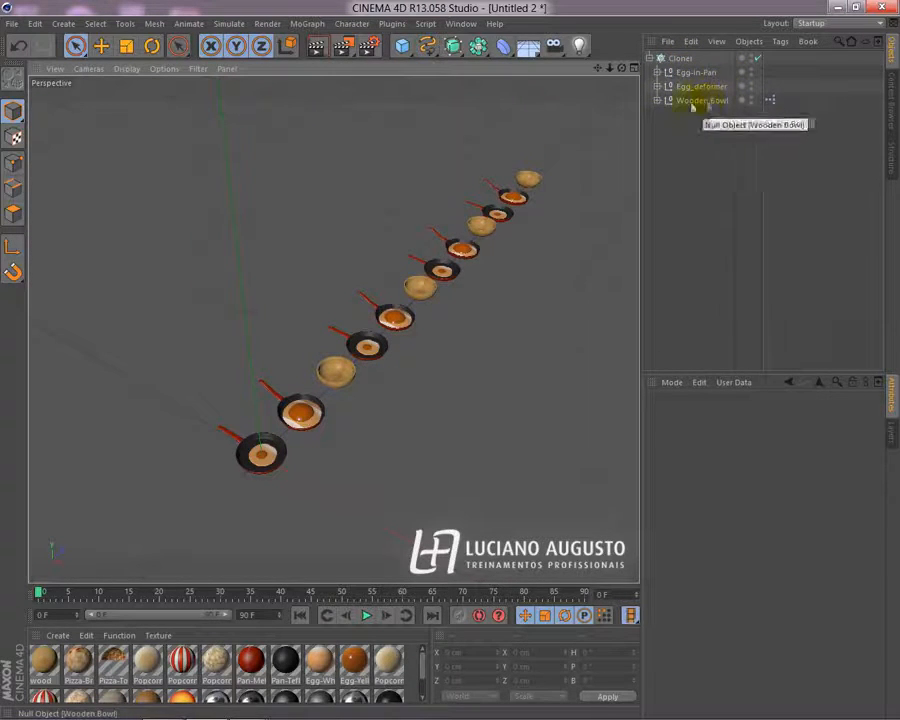
Step: Move Wooden Bowl to the first position among the Cloner's children so the bowl starts each repeat
left_click(685, 102)
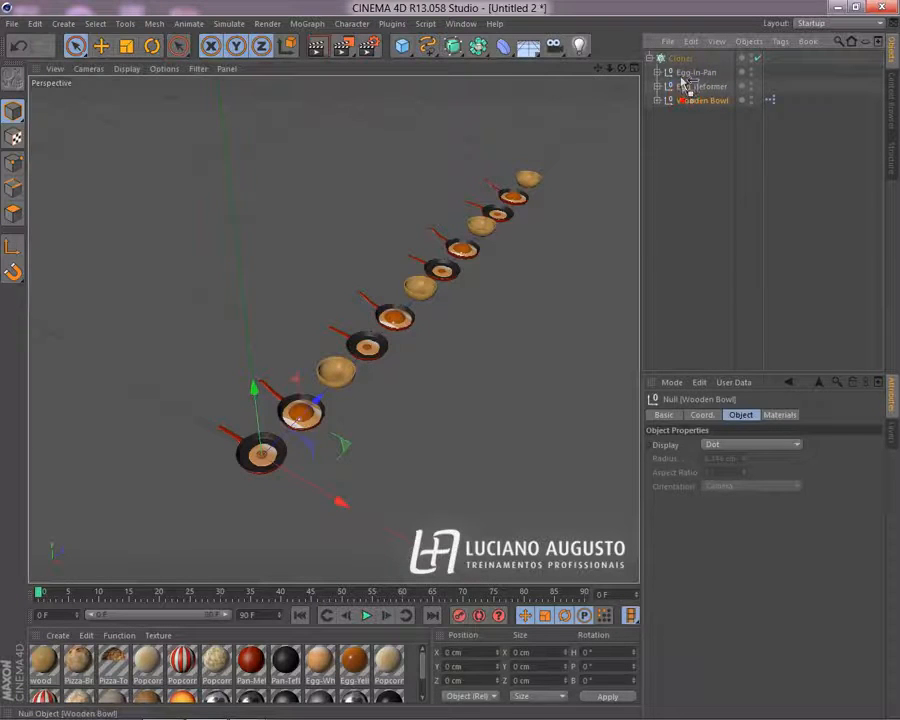
left_click_drag(681, 70, 678, 62)
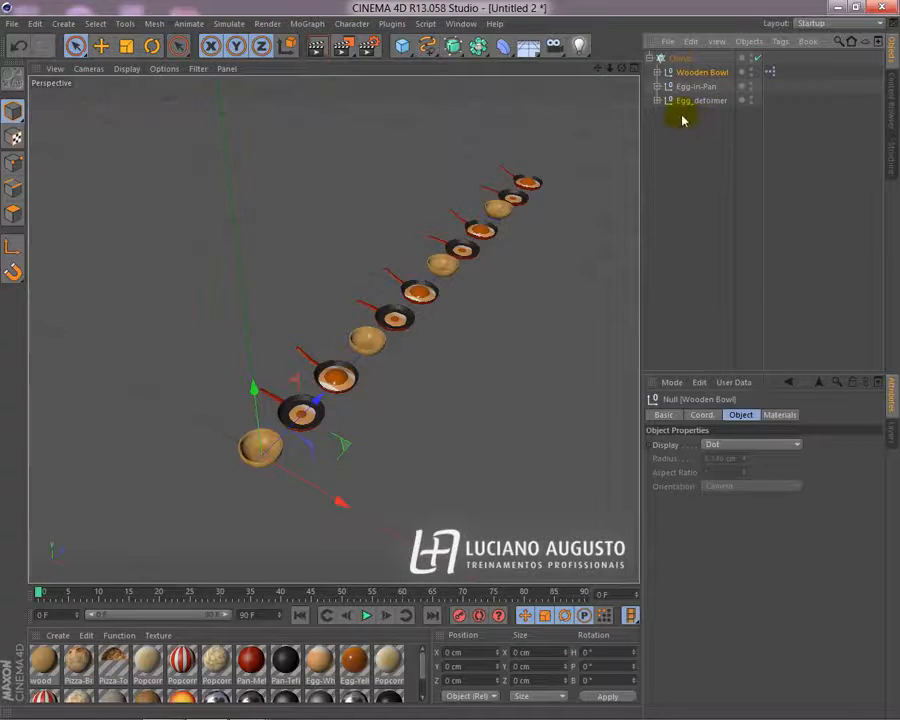
left_click(680, 58)
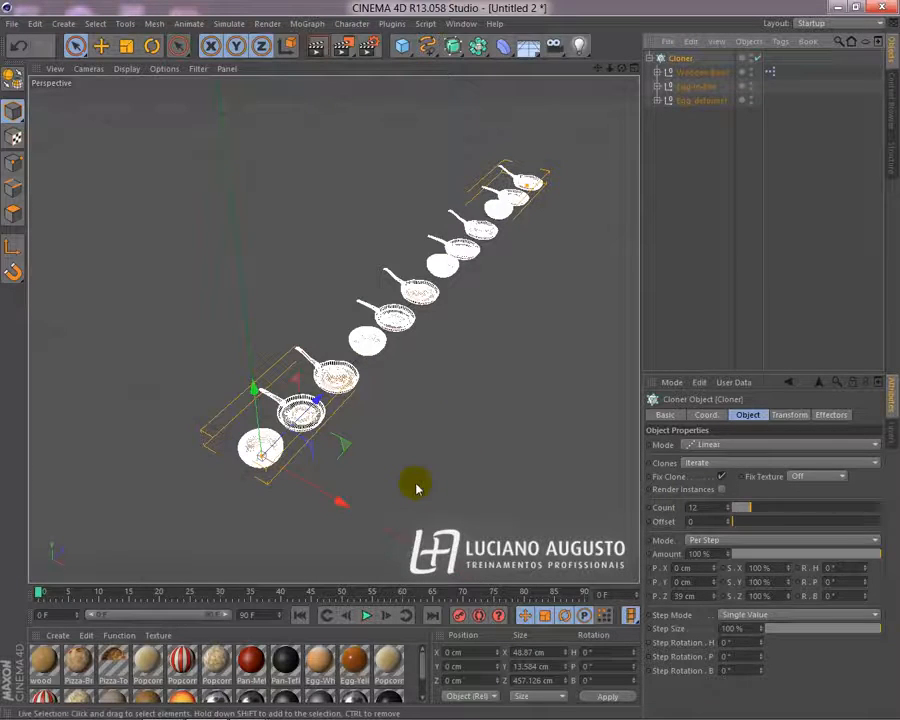
left_click(419, 449)
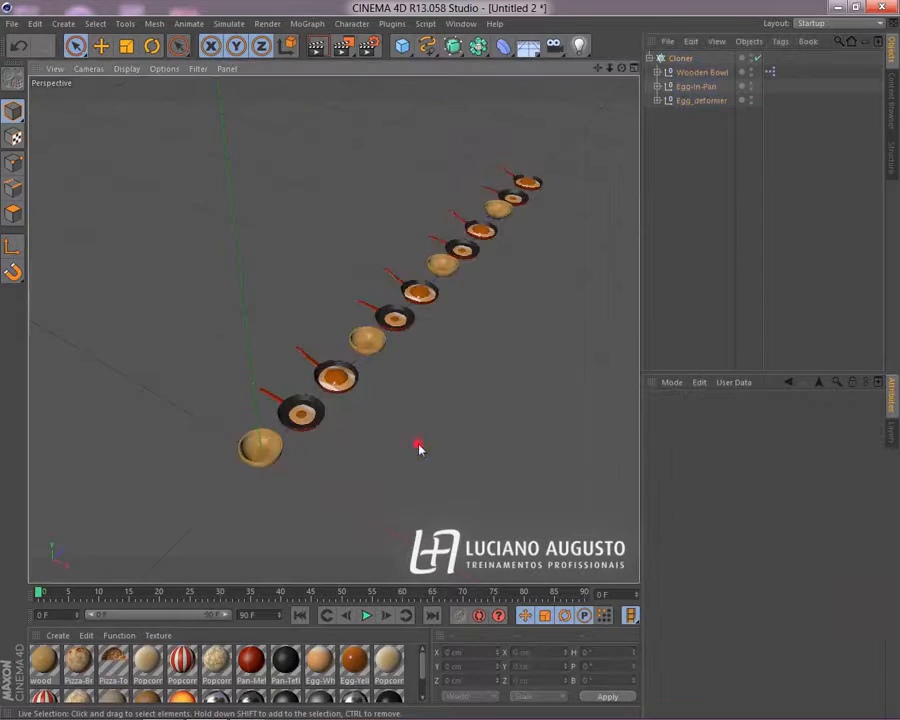
Step: Try moving the original Wooden Bowl and Egg-In-Pan along X with Fix Clone enabled, undoing each move
left_click(686, 58)
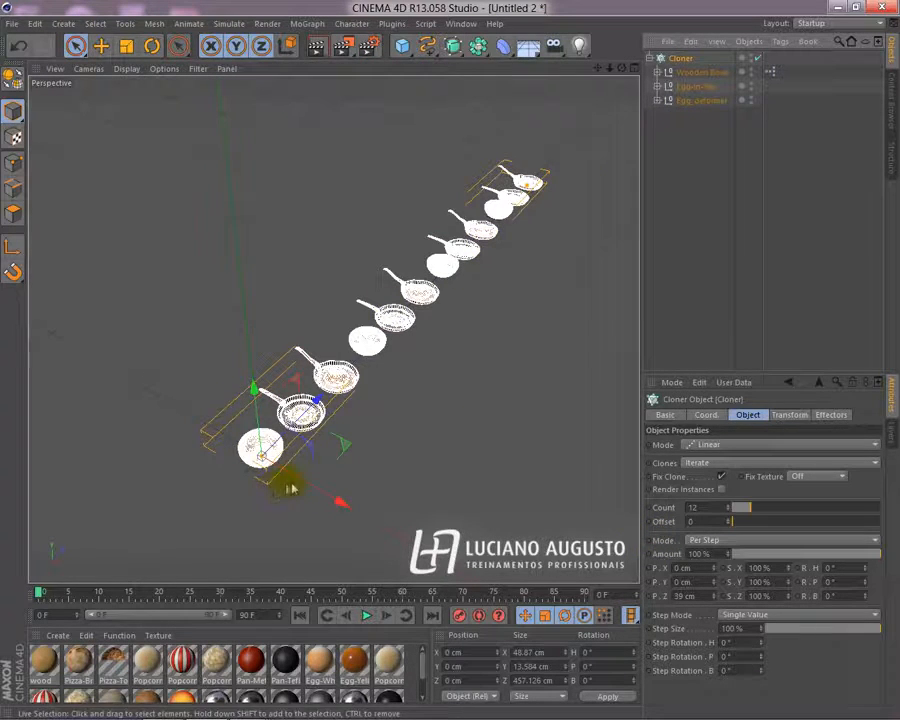
left_click(695, 72)
left_click_drag(312, 493, 450, 588)
left_click_drag(365, 541, 161, 486)
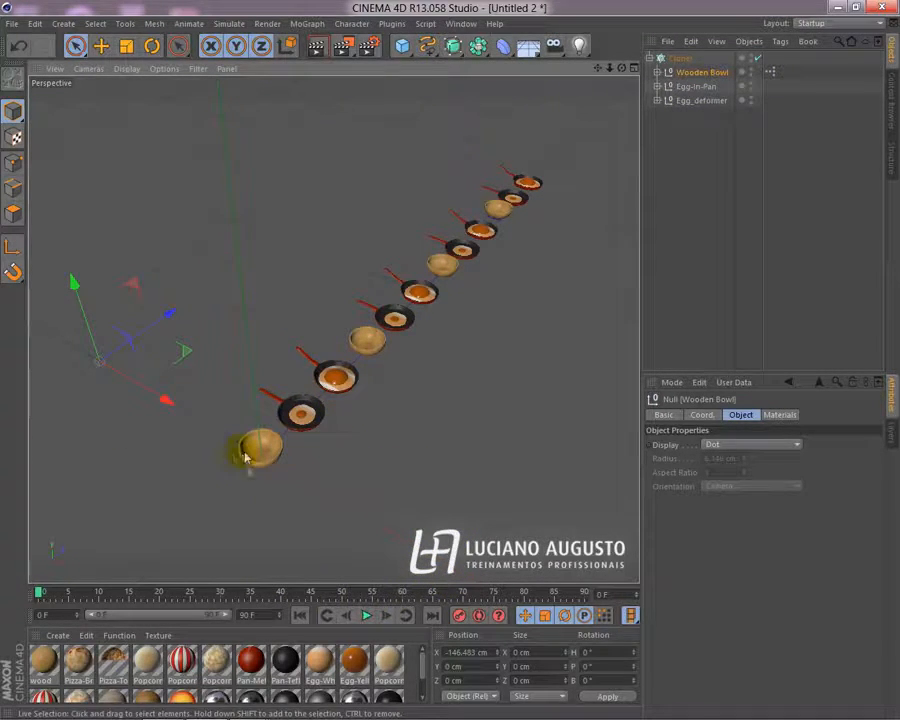
key("ctrl+z")
key("ctrl+z")
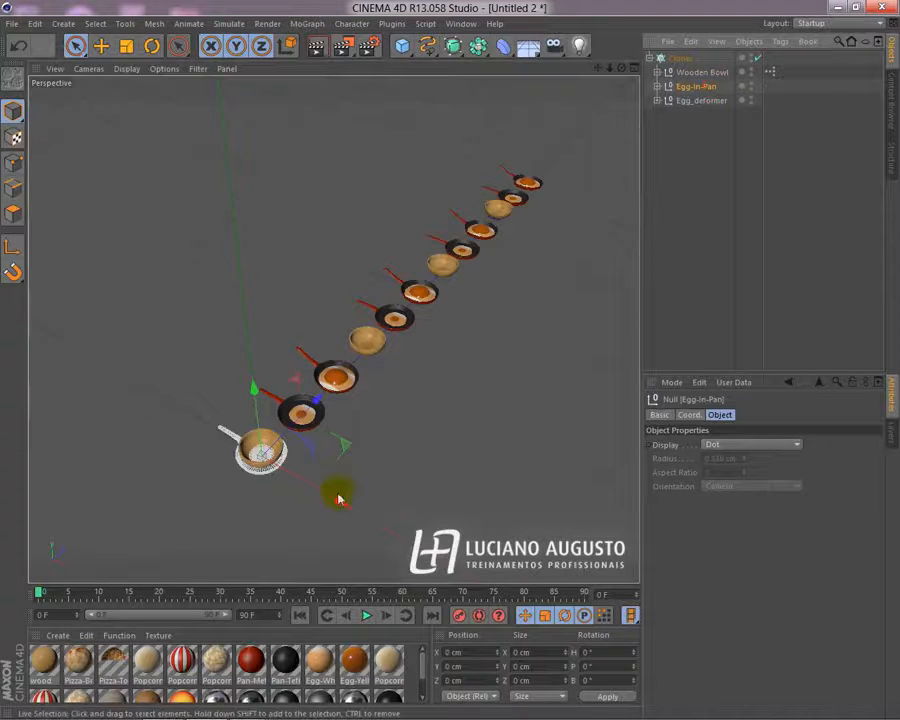
left_click_drag(338, 500, 440, 555)
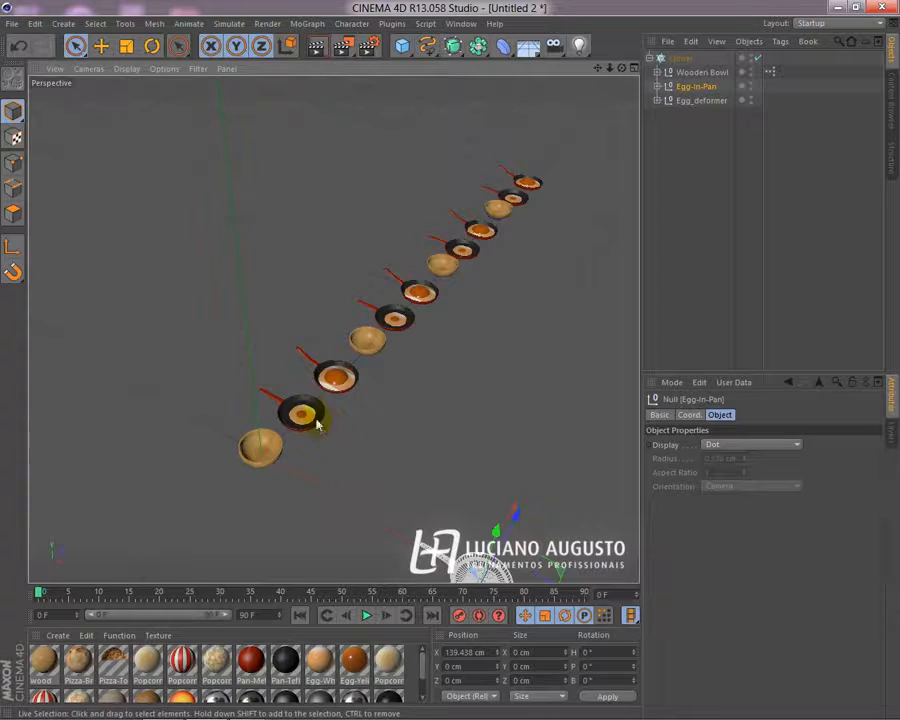
key("ctrl+z")
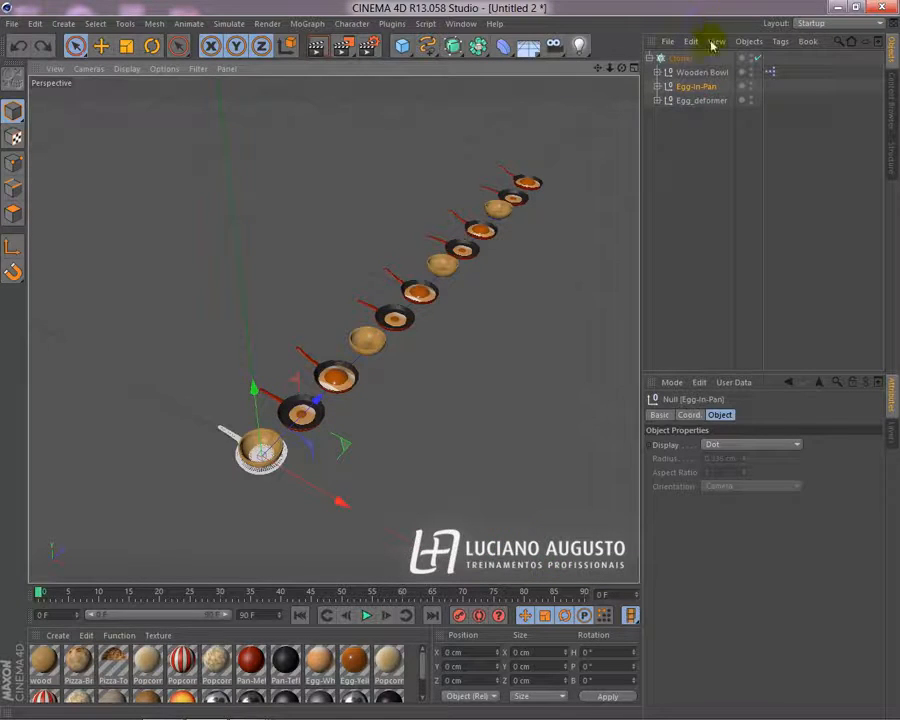
Step: Turn off Fix Clone on the Cloner and test it by moving Wooden Bowl along X, undoing the move
left_click(684, 59)
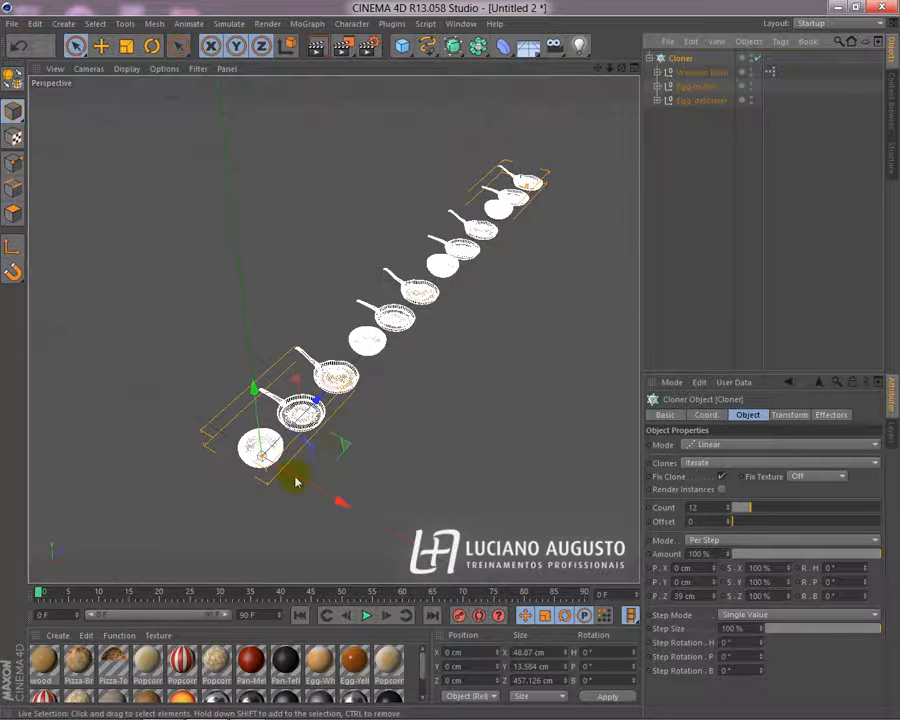
left_click(721, 477)
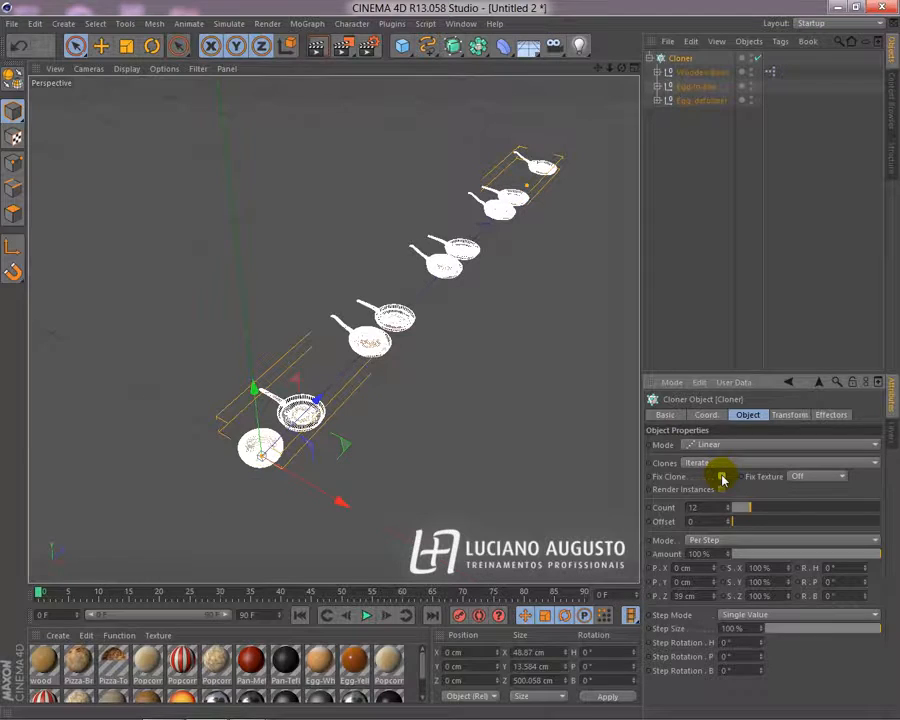
left_click(695, 74)
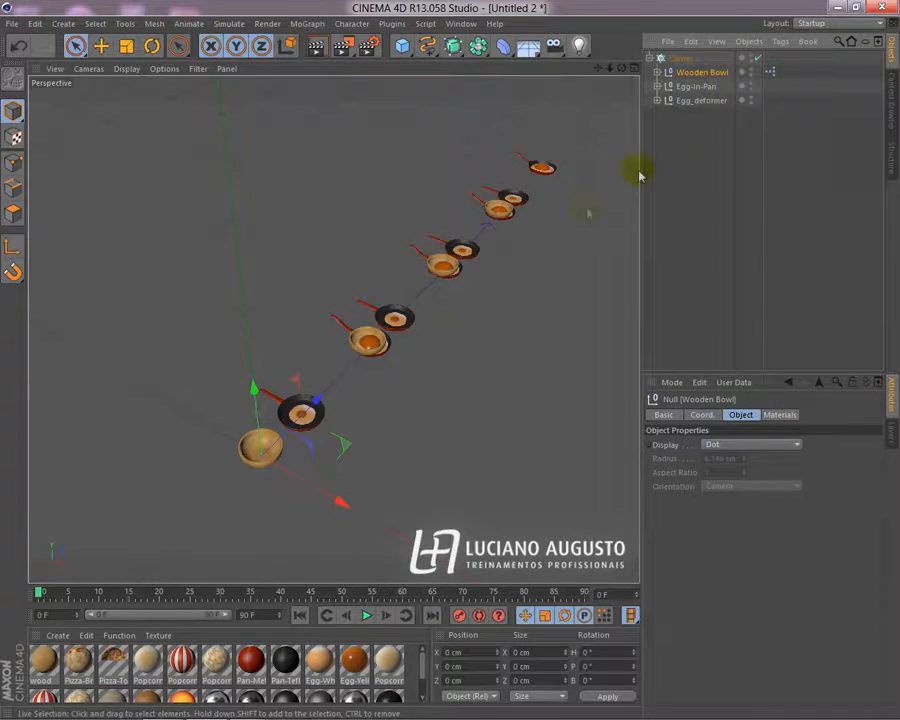
mouse_move(338, 494)
left_mouse_down()
mouse_move(388, 531)
mouse_move(257, 450)
left_mouse_up()
key("ctrl+z")
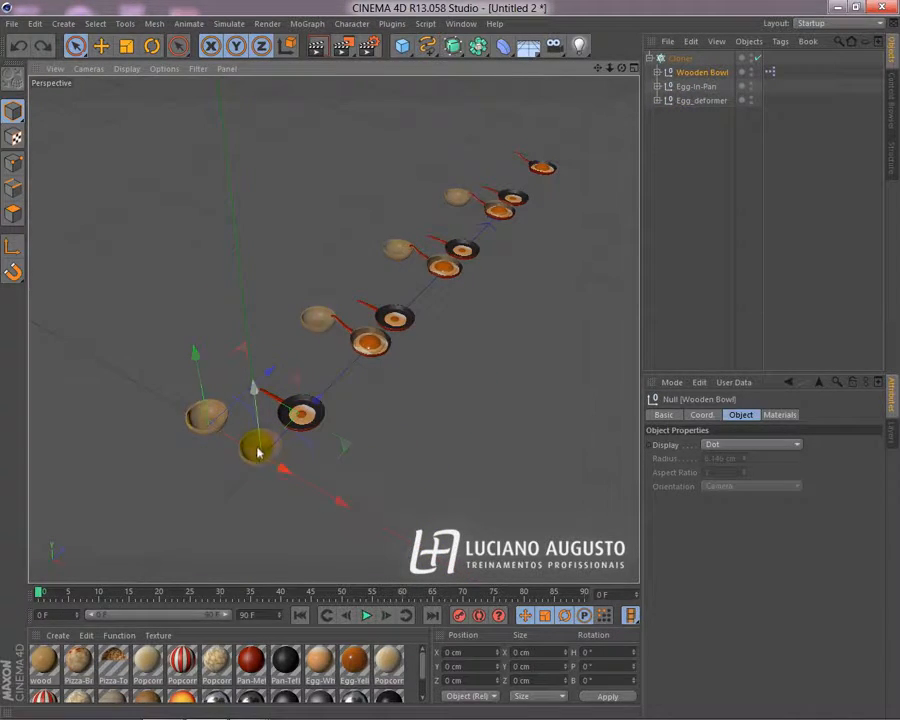
Step: Try to shift the original Egg-In-Pan along the row of clones
left_click(690, 86)
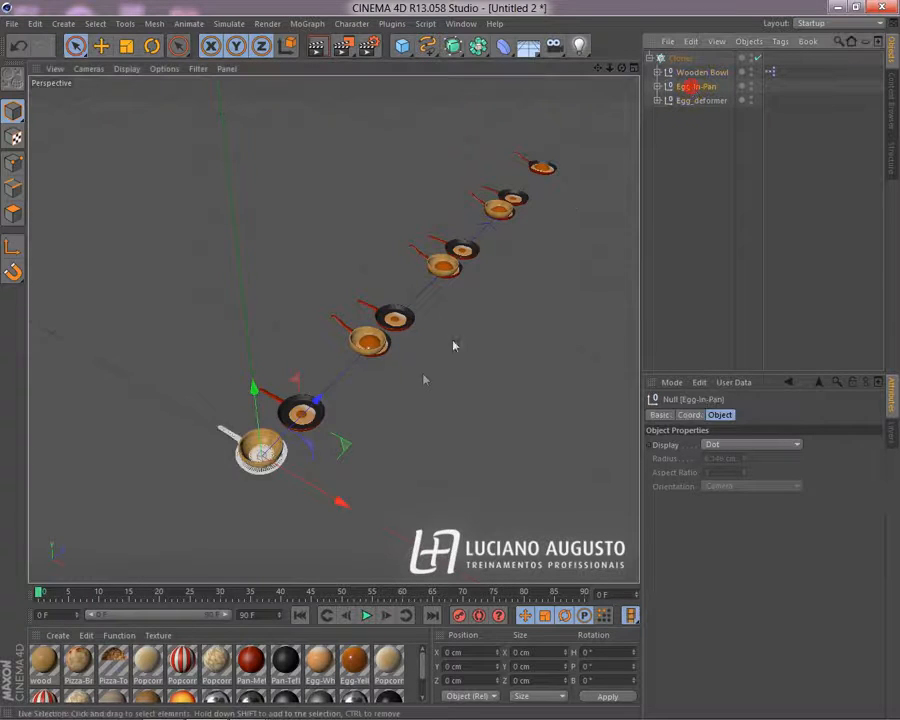
left_click(300, 412)
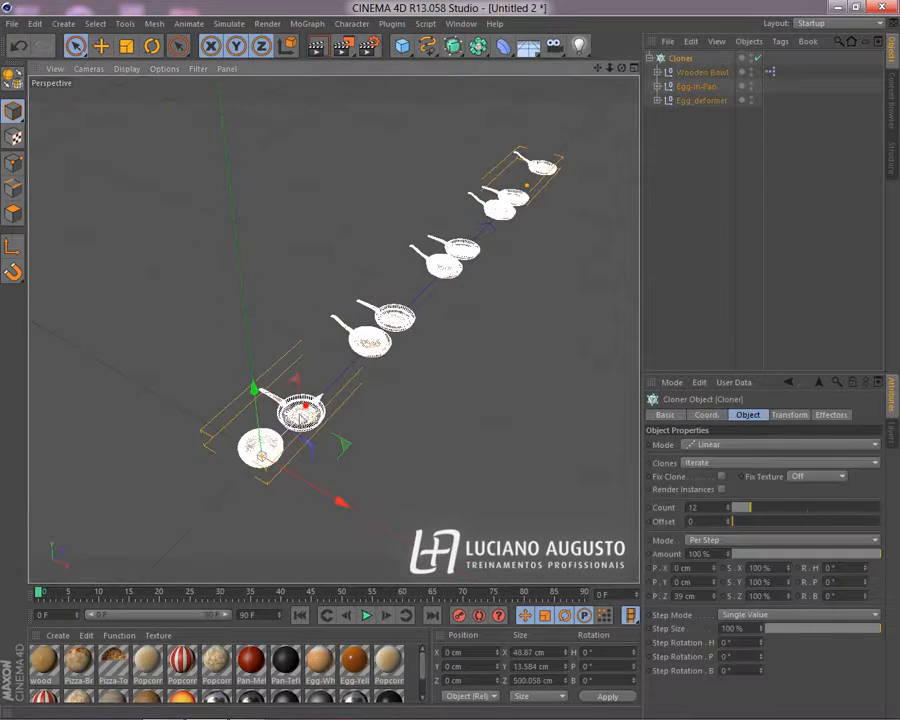
left_click(687, 88)
mouse_move(297, 421)
left_mouse_down()
mouse_move(284, 433)
mouse_move(304, 410)
left_mouse_up()
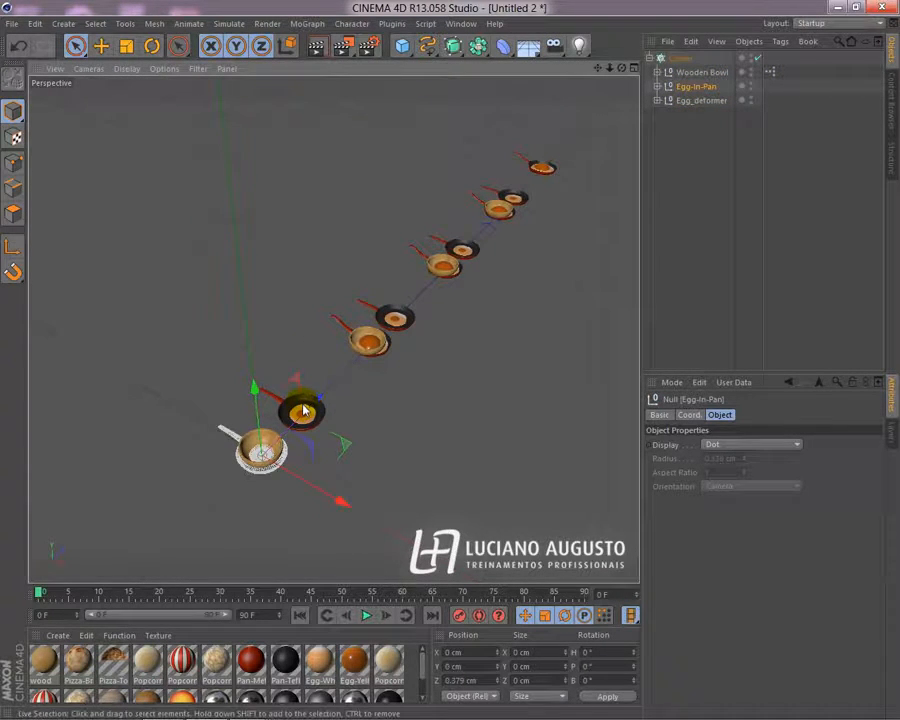
Step: Set Egg_deformer's Z position to 0 cm
left_click(700, 102)
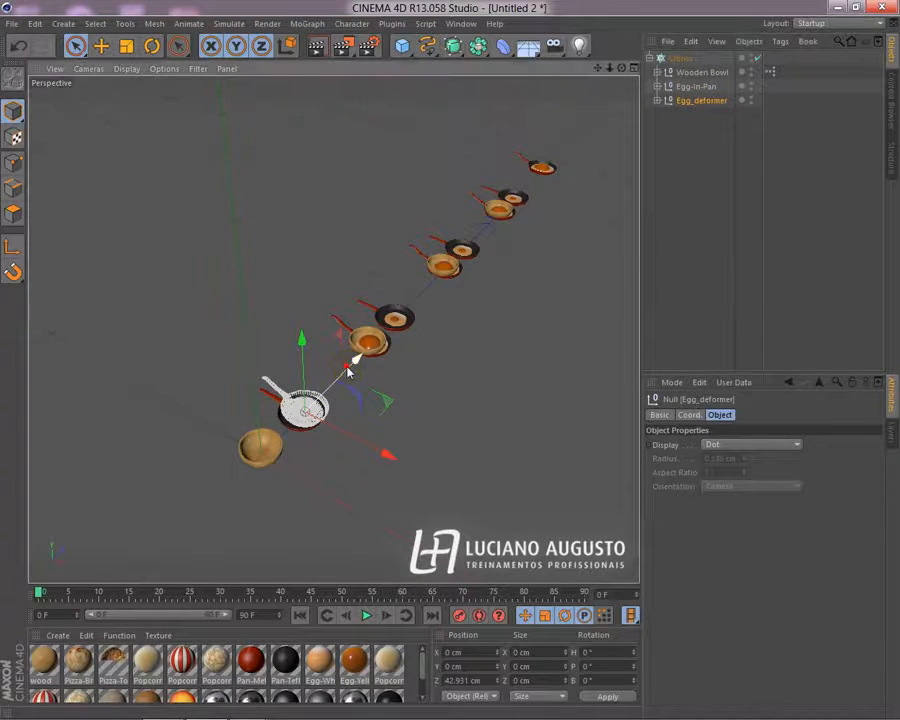
left_click(659, 415)
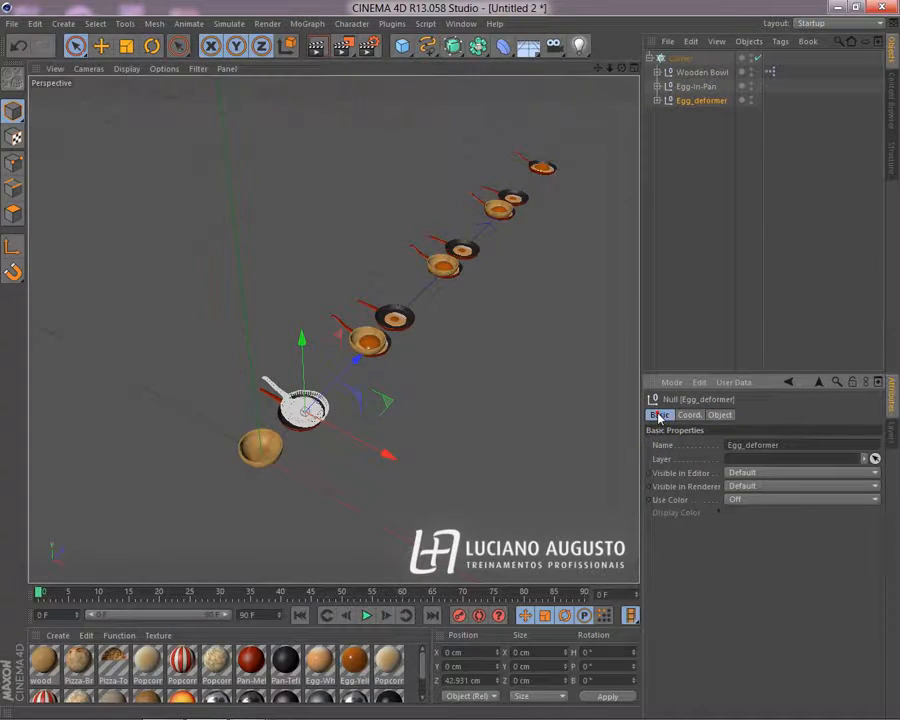
left_click(691, 415)
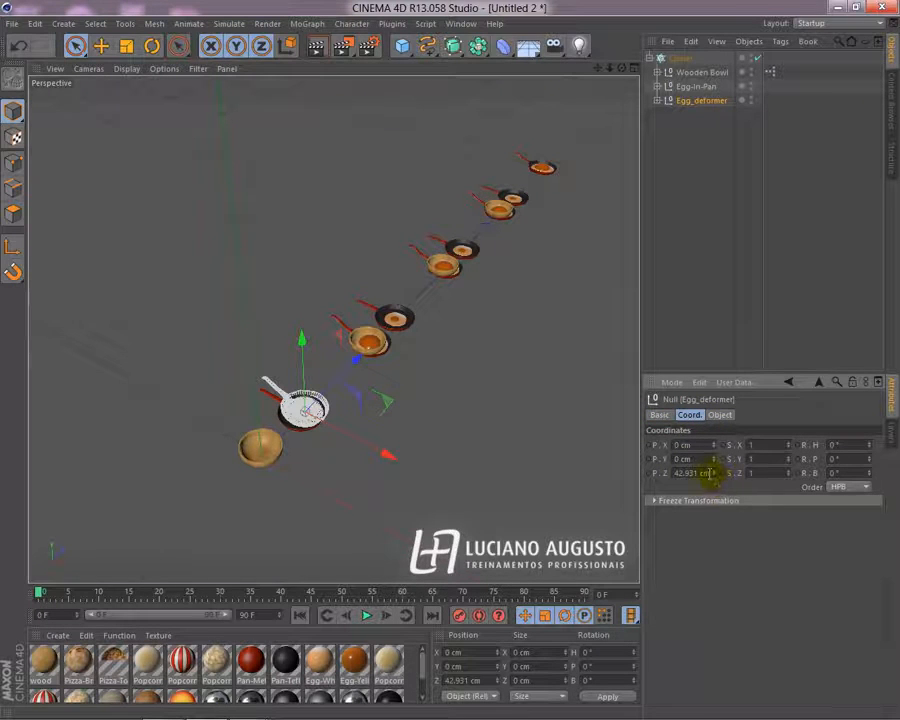
double_click(706, 473)
type("0")
key("Return")
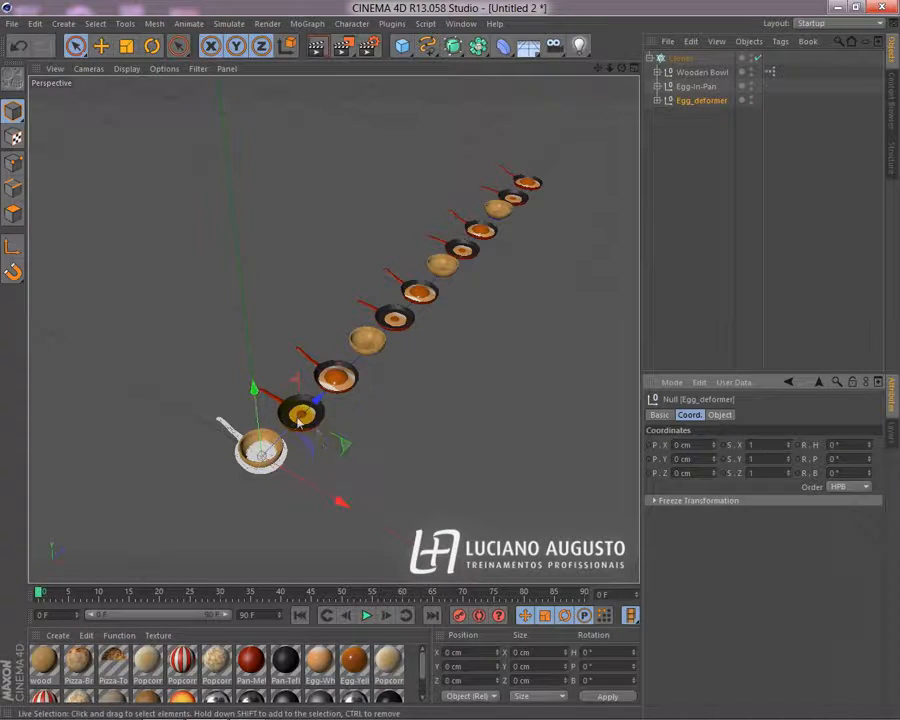
Step: Move Egg_deformer along X to about 64.6 cm, offsetting its clones from the row, and clear the selection
left_click_drag(415, 421, 416, 449, "alt")
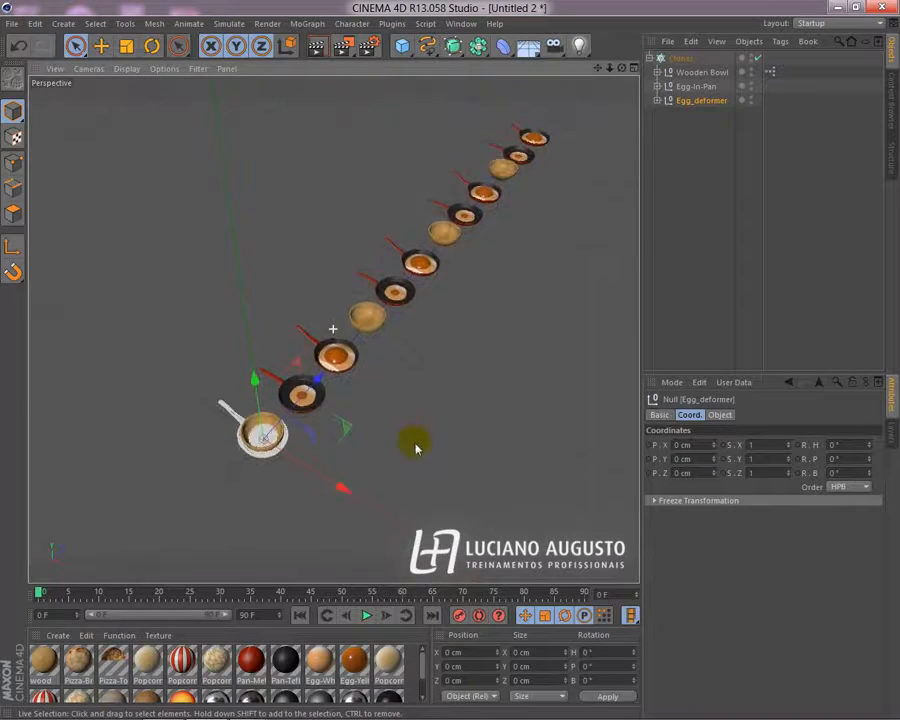
middle_click_drag(430, 417, 402, 453, "alt")
left_click_drag(285, 426, 284, 397)
key("ctrl+z")
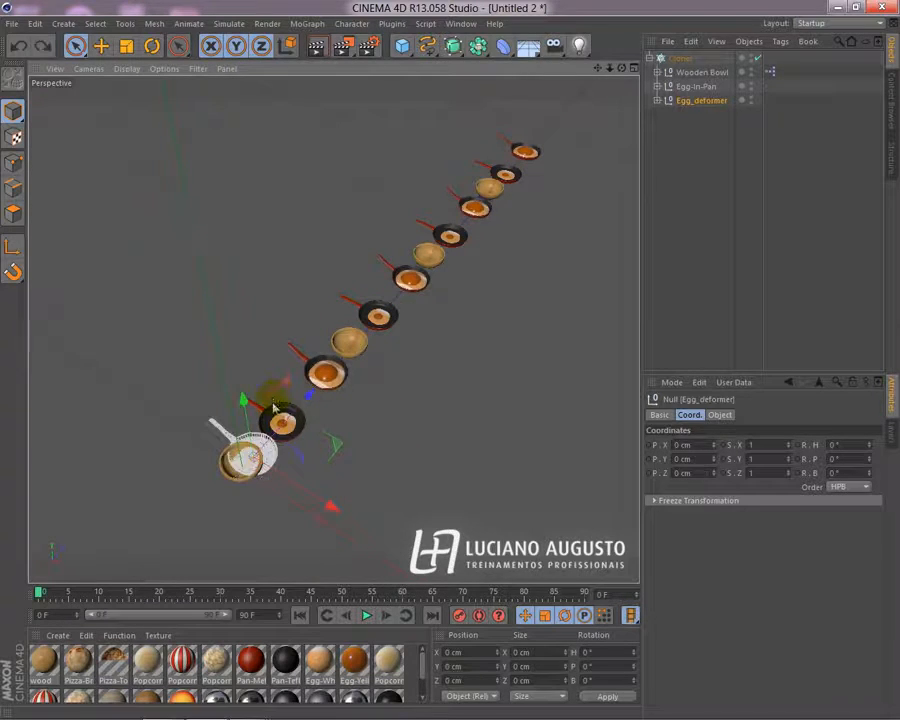
left_click_drag(293, 514, 390, 580)
left_click(560, 197)
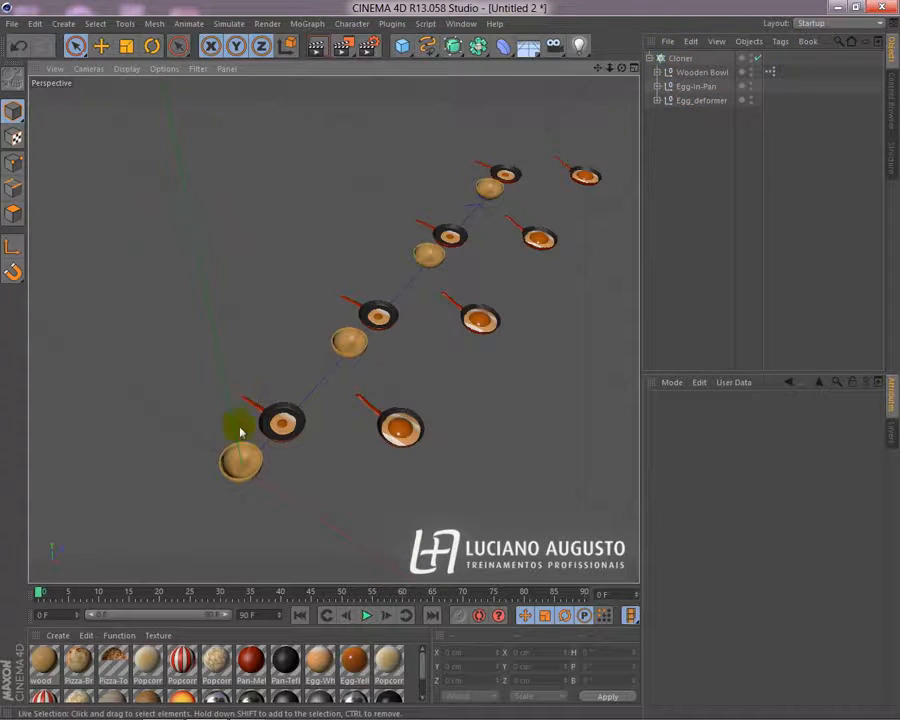
Step: Try moving Egg_deformer in the negative X direction, and undo the move
left_click(697, 87)
left_click(702, 101)
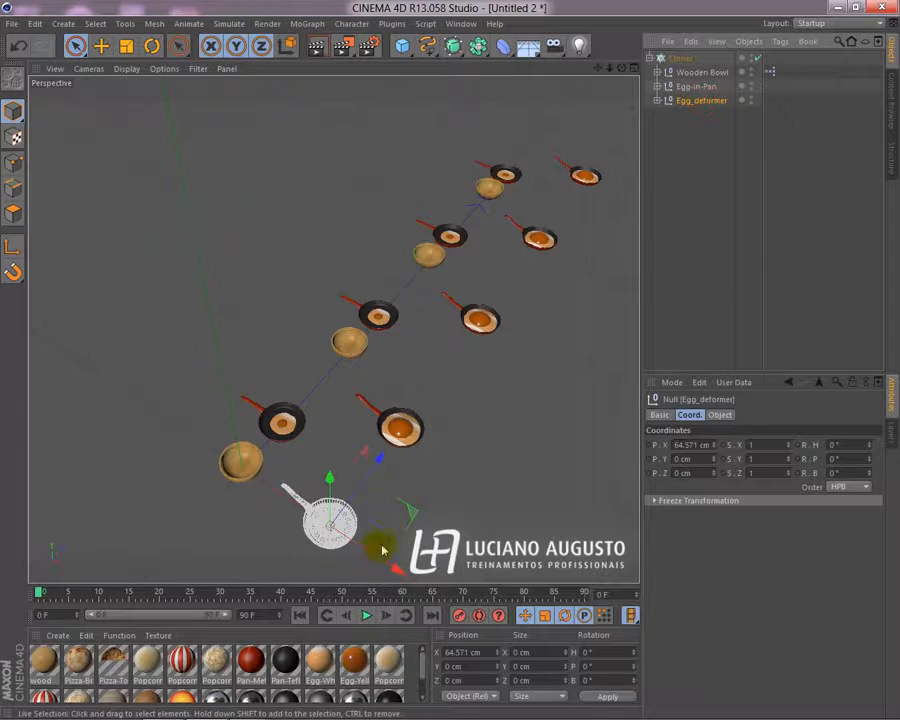
left_click_drag(376, 556, 230, 572)
key("ctrl+z")
key("ctrl+z")
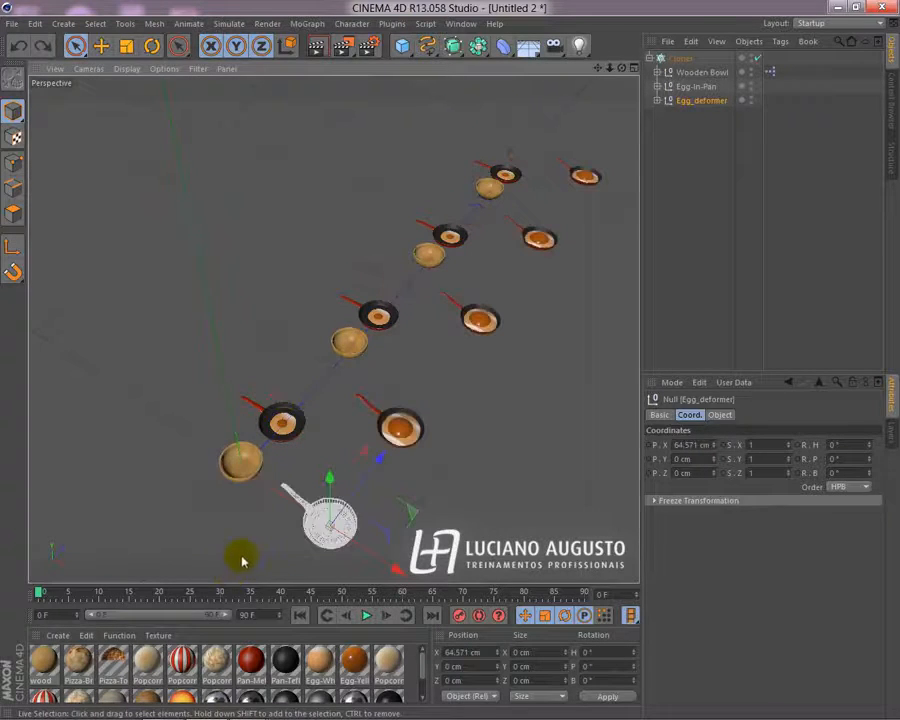
key("ctrl+z")
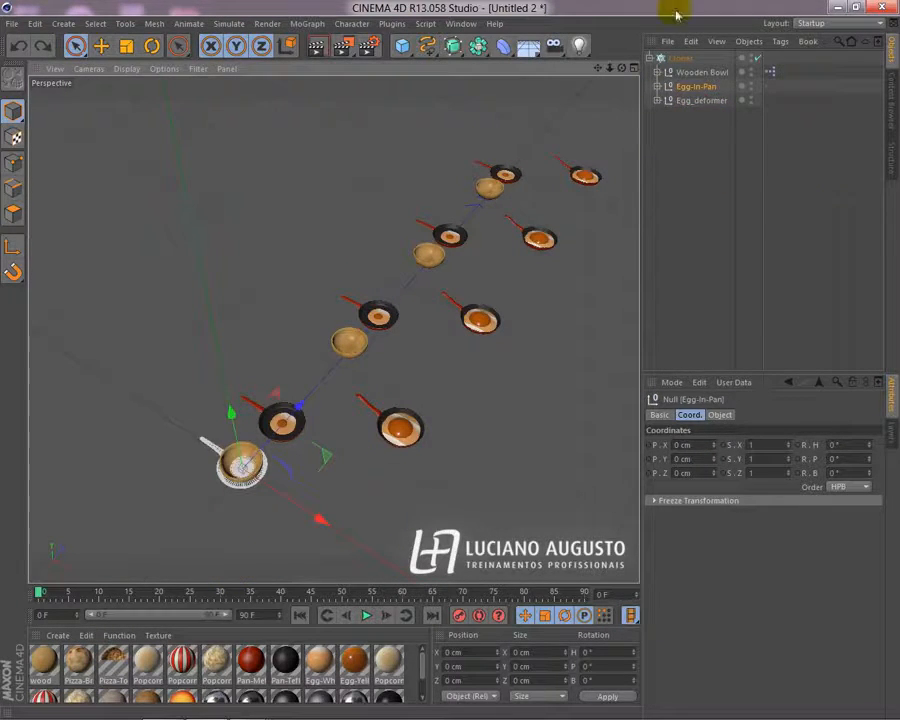
Step: Turn on Fix Clone in the Cloner's object properties and clear the selection
left_click(681, 58)
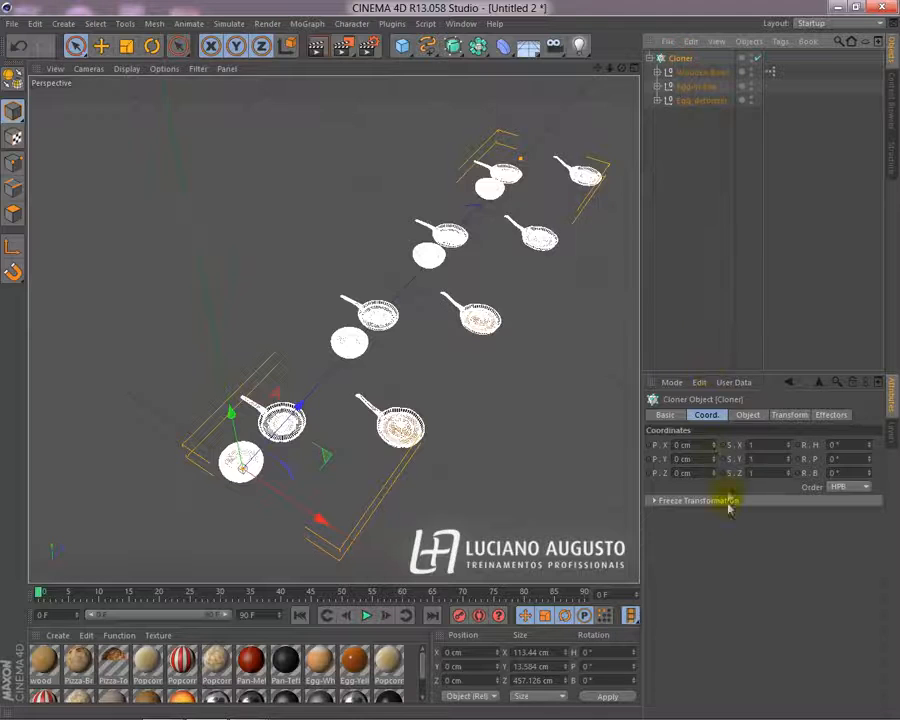
left_click(795, 415)
left_click(752, 418)
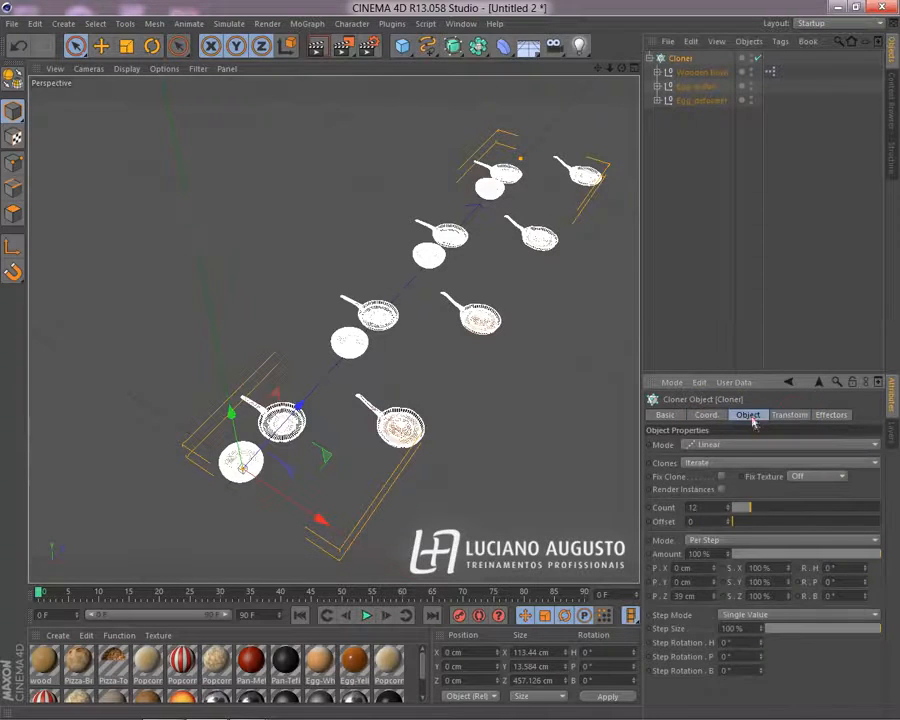
left_click(722, 478)
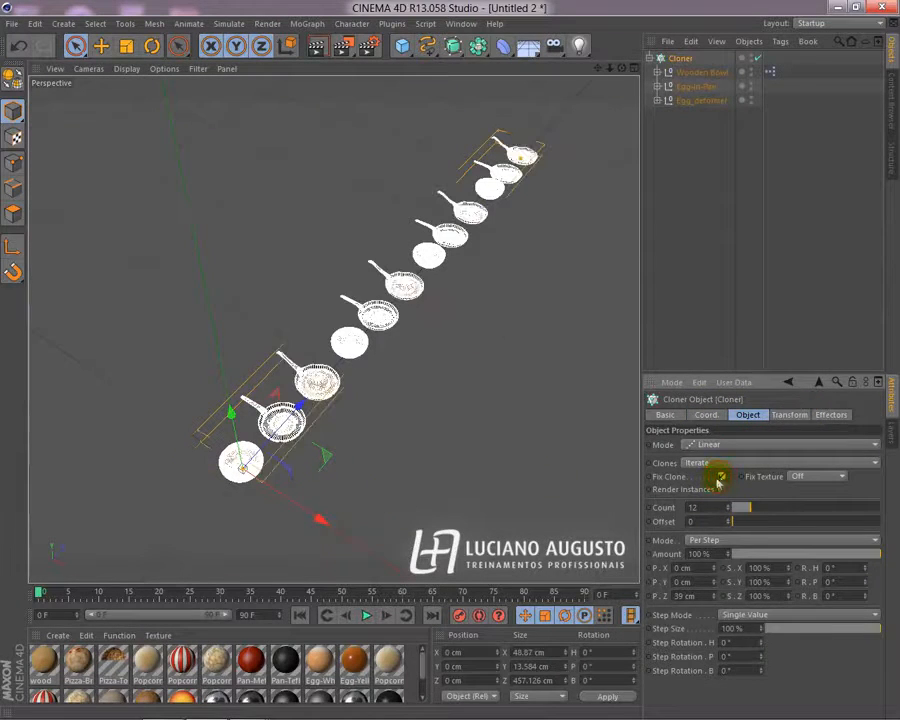
left_click(455, 459)
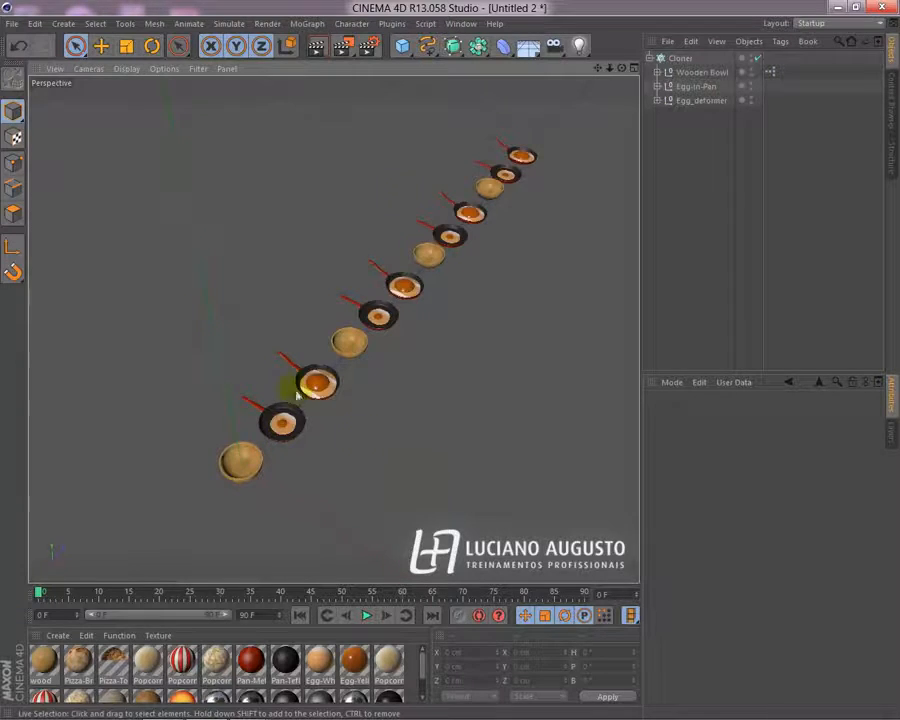
Step: Hide the Wooden Bowl in the viewport to compare the Egg-In-Pan and Egg_deformer pans up close
left_click(752, 56)
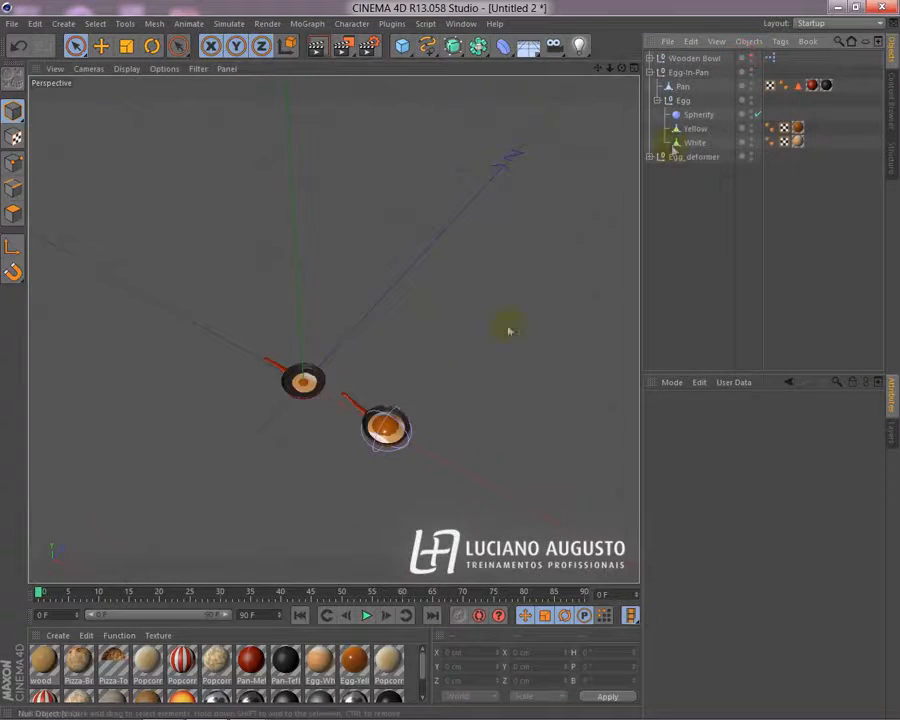
right_click_drag(286, 421, 382, 428, "alt")
left_click_drag(388, 402, 347, 316, "alt")
middle_click_drag(347, 314, 300, 342, "alt")
right_click_drag(300, 342, 393, 367, "alt")
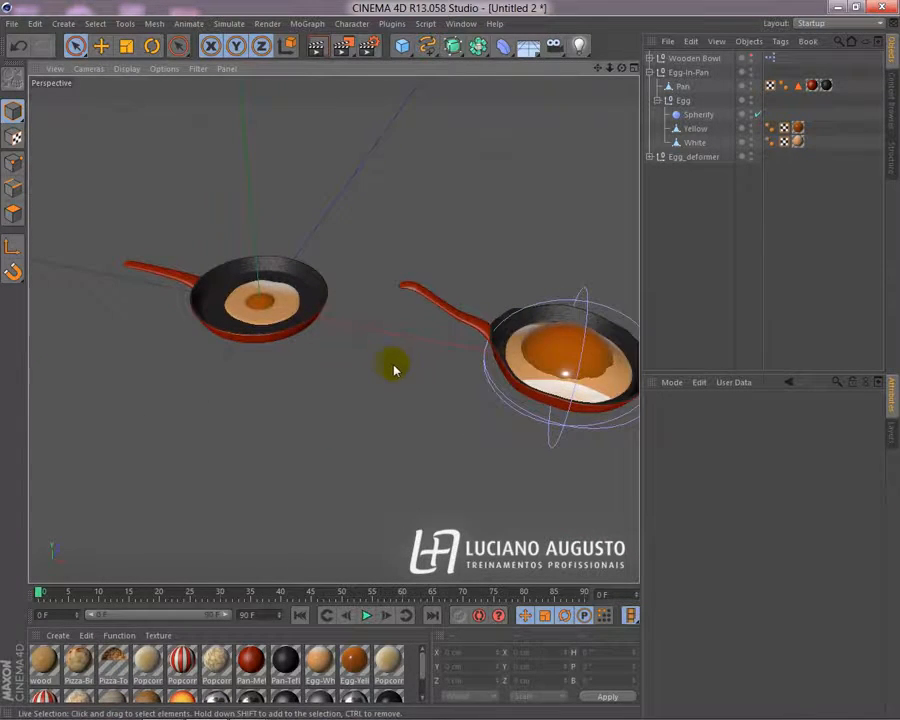
middle_click_drag(393, 370, 366, 370, "alt")
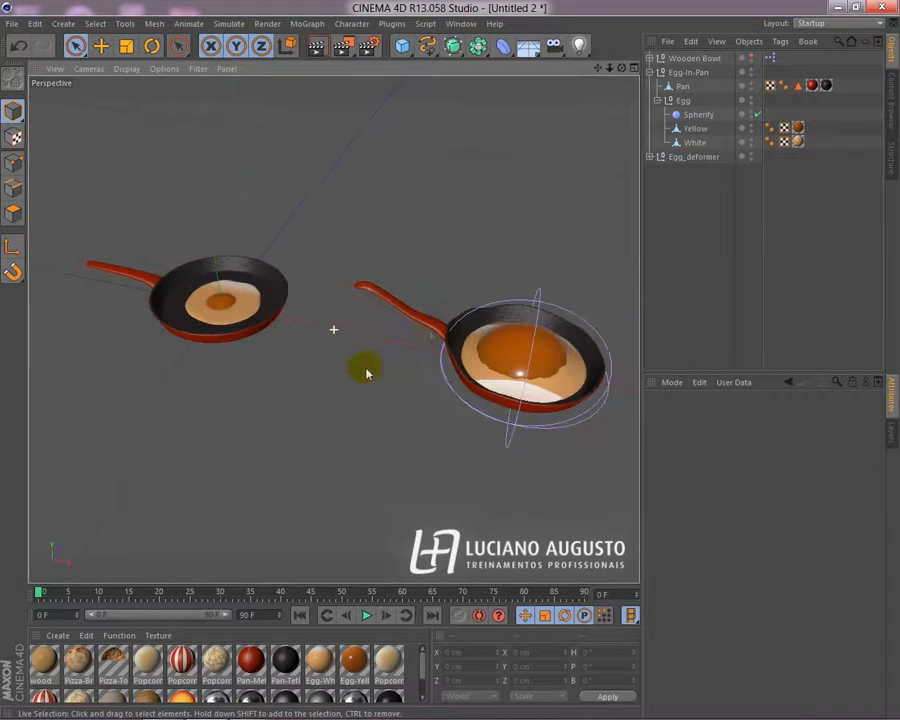
Step: Examine the radius and strength of the Spherify deformer inside the Egg-In-Pan hierarchy
left_click(688, 74)
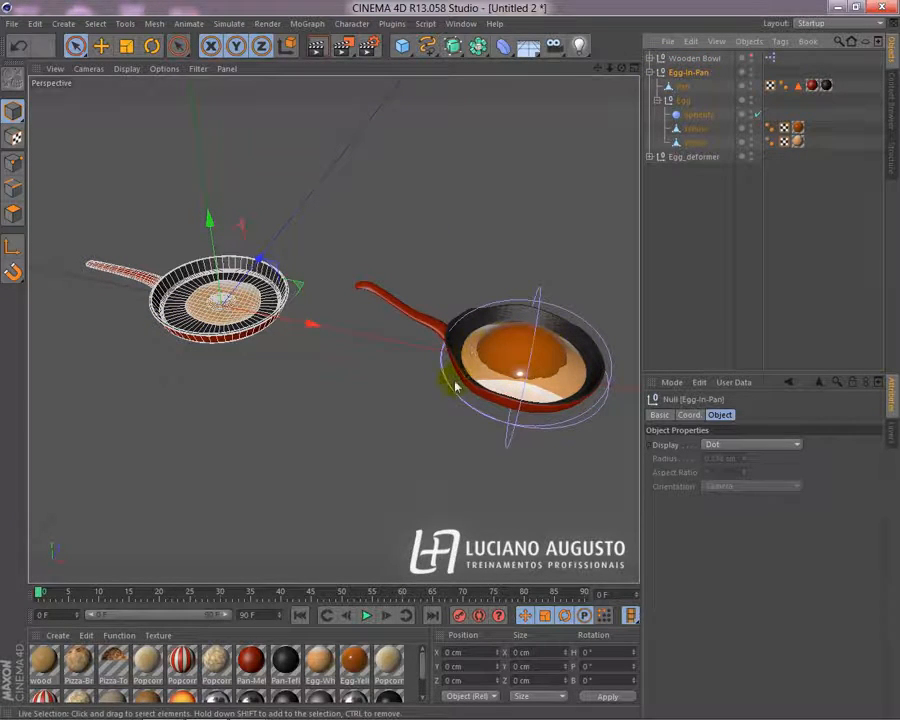
left_click(392, 347)
left_click(649, 73)
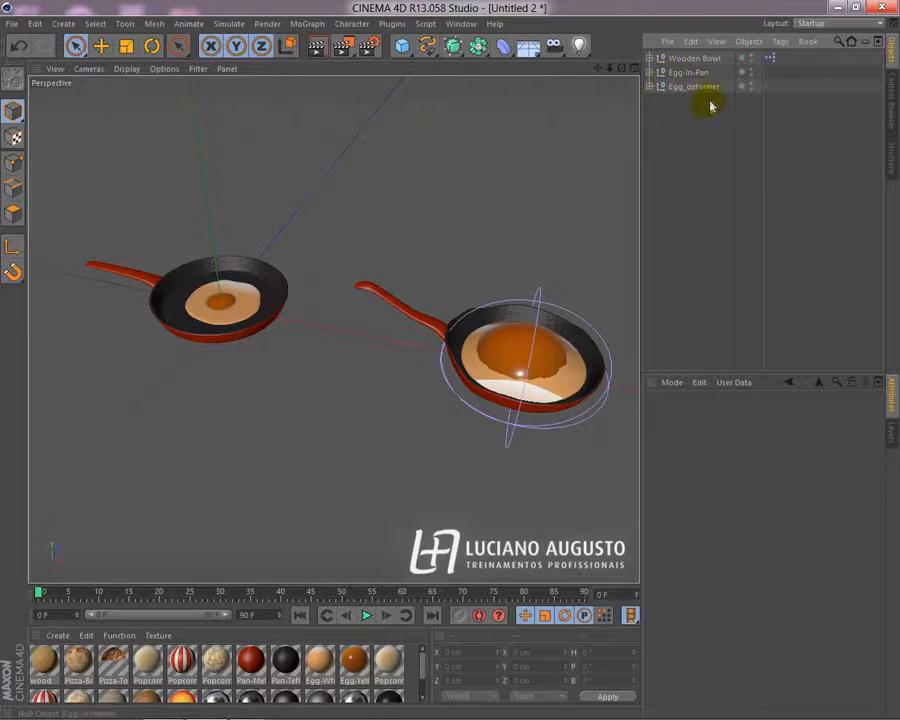
left_click(689, 74)
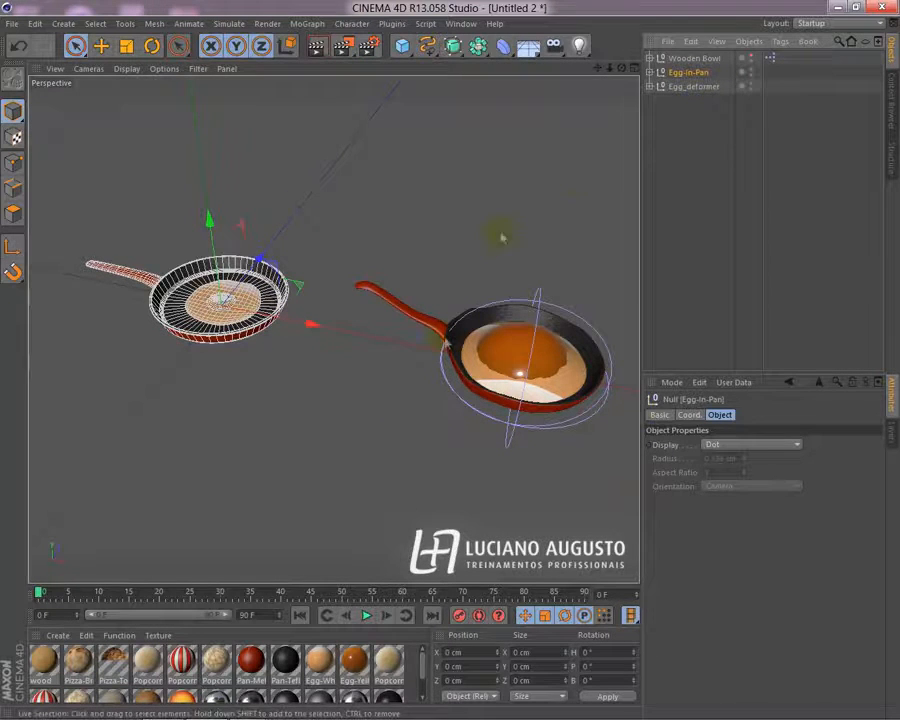
left_click(650, 73)
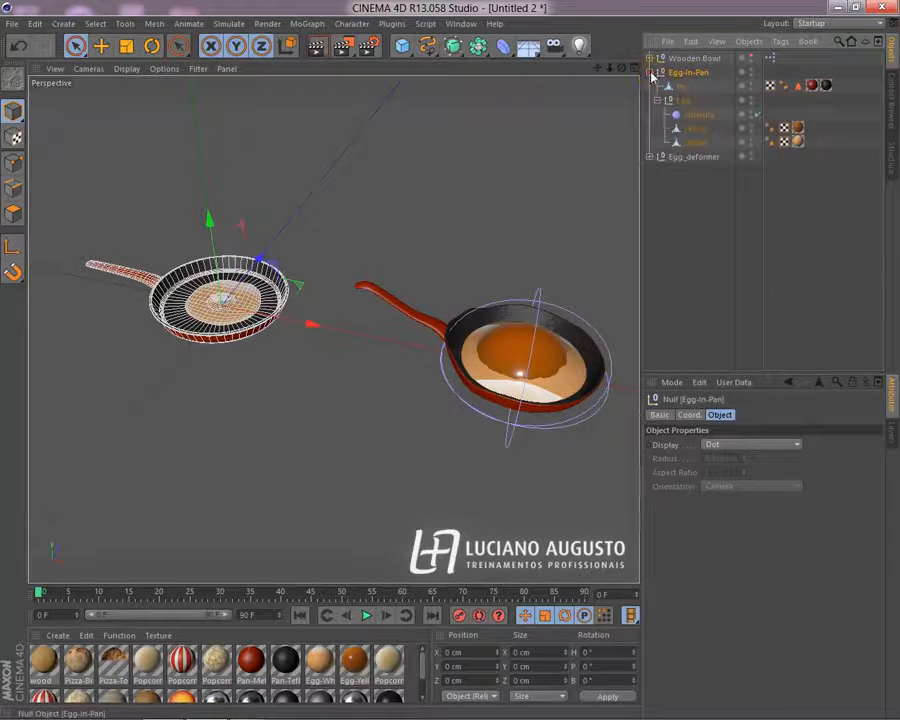
left_click(703, 117)
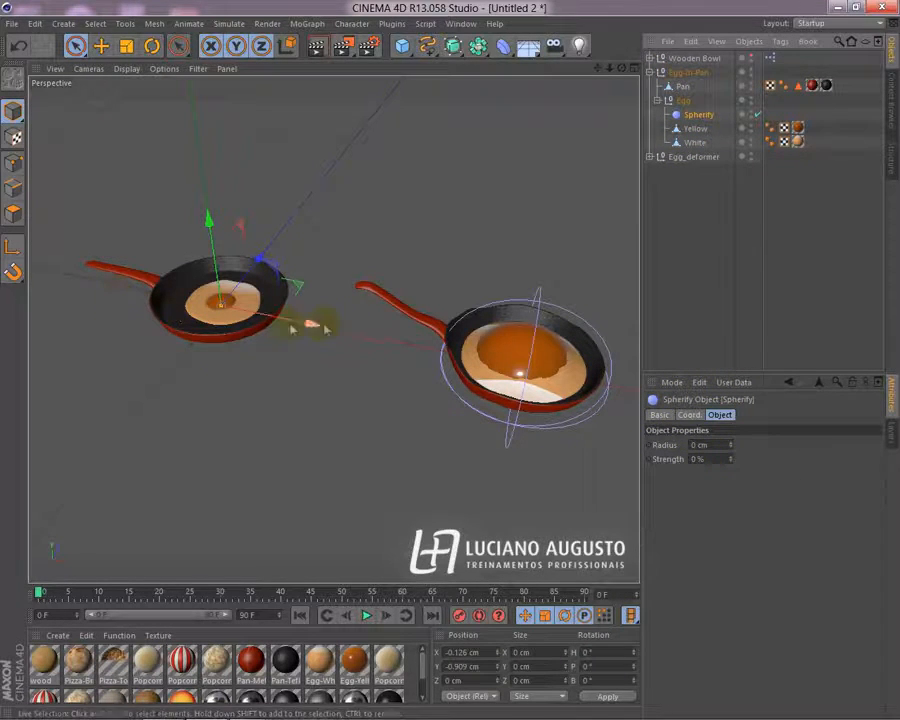
left_click(681, 102)
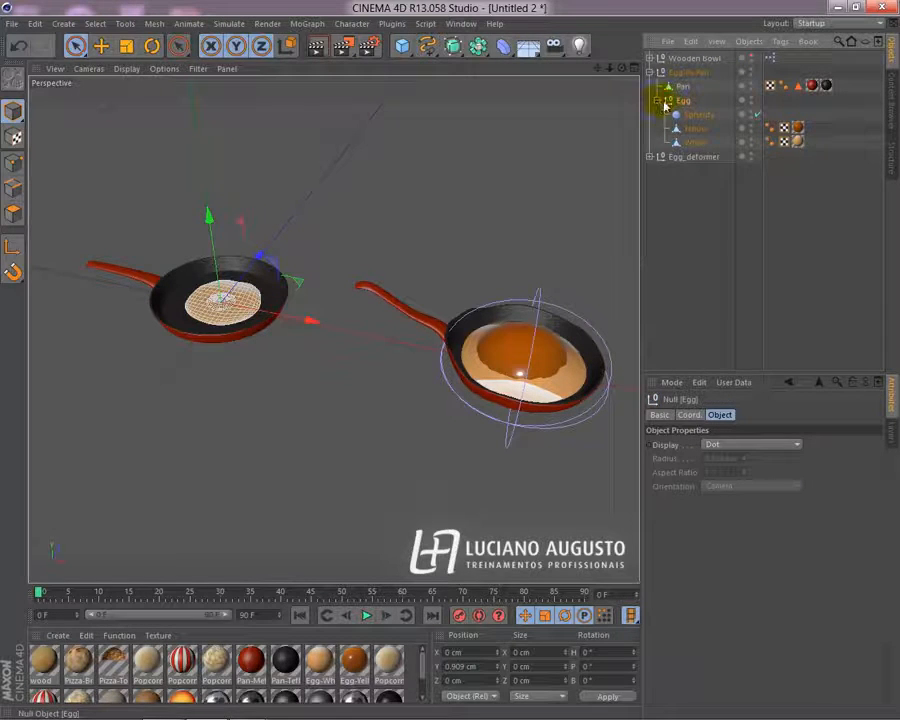
left_click(657, 101)
left_click(691, 73)
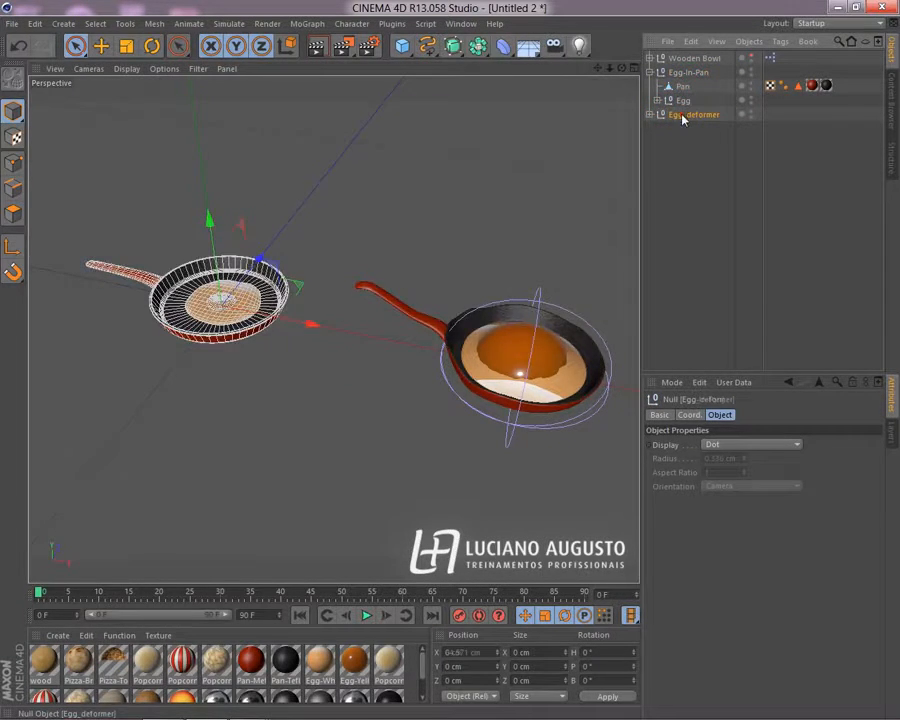
Step: Examine the radius and strength of the Spherify deformer inside the Egg_deformer hierarchy, and collapse that hierarchy
left_click(683, 116)
left_click(650, 115)
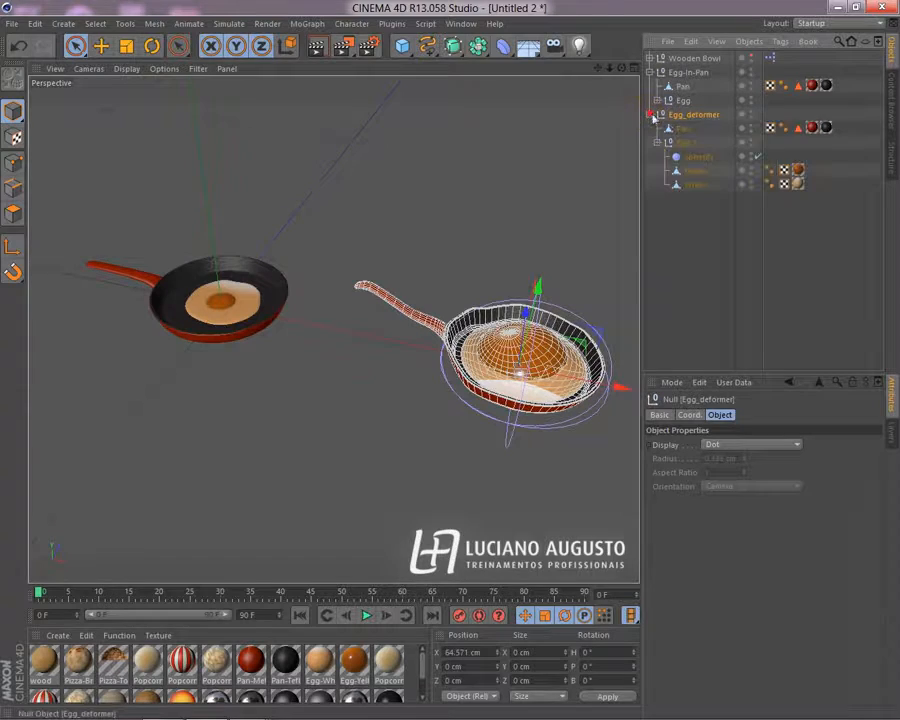
left_click(705, 158)
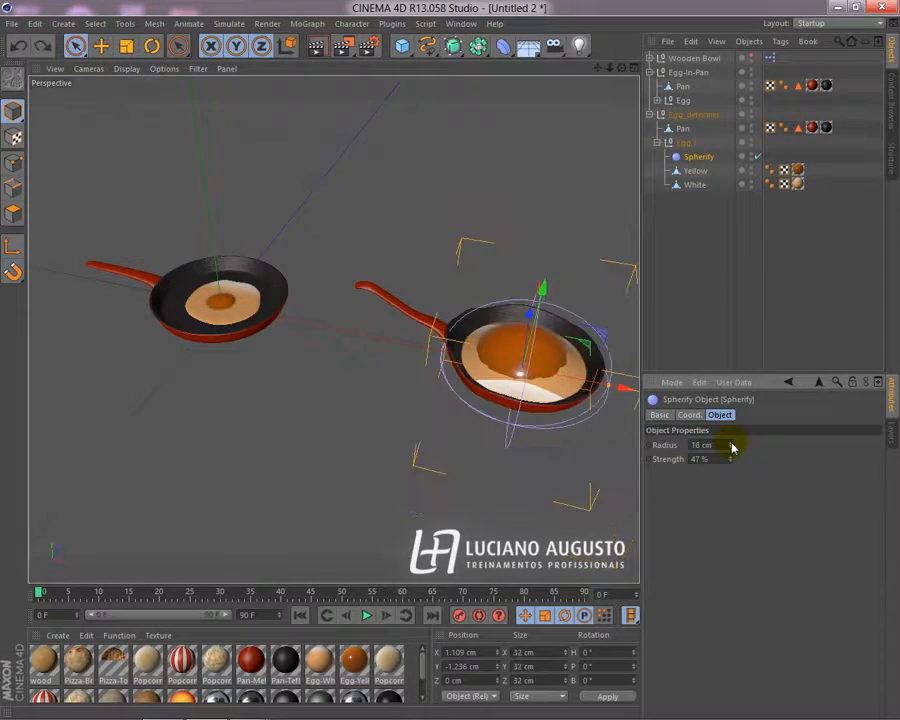
left_click(659, 143)
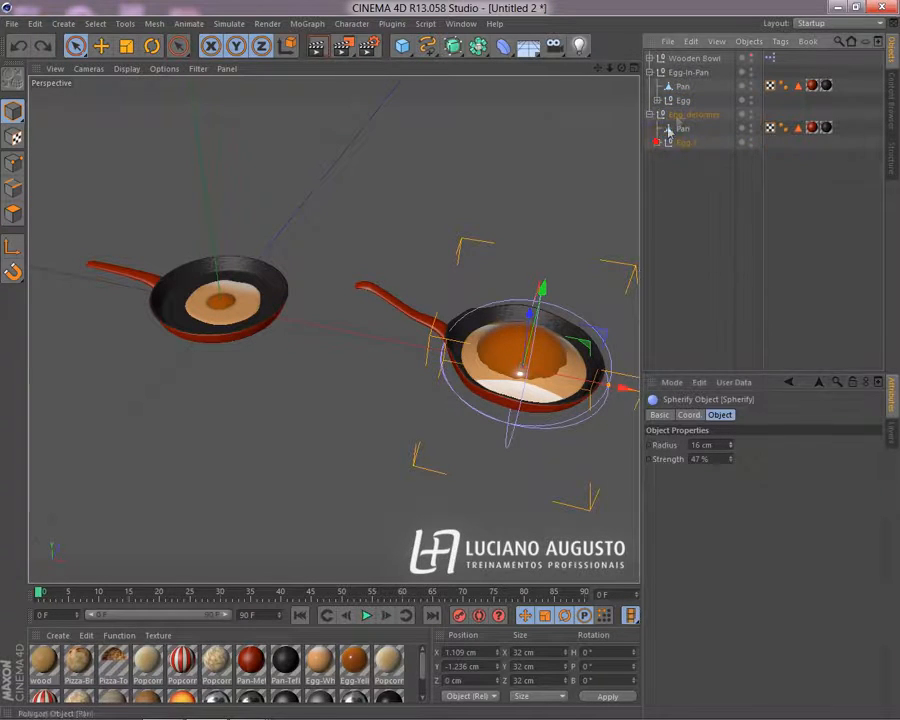
left_click(679, 116)
left_click(652, 115)
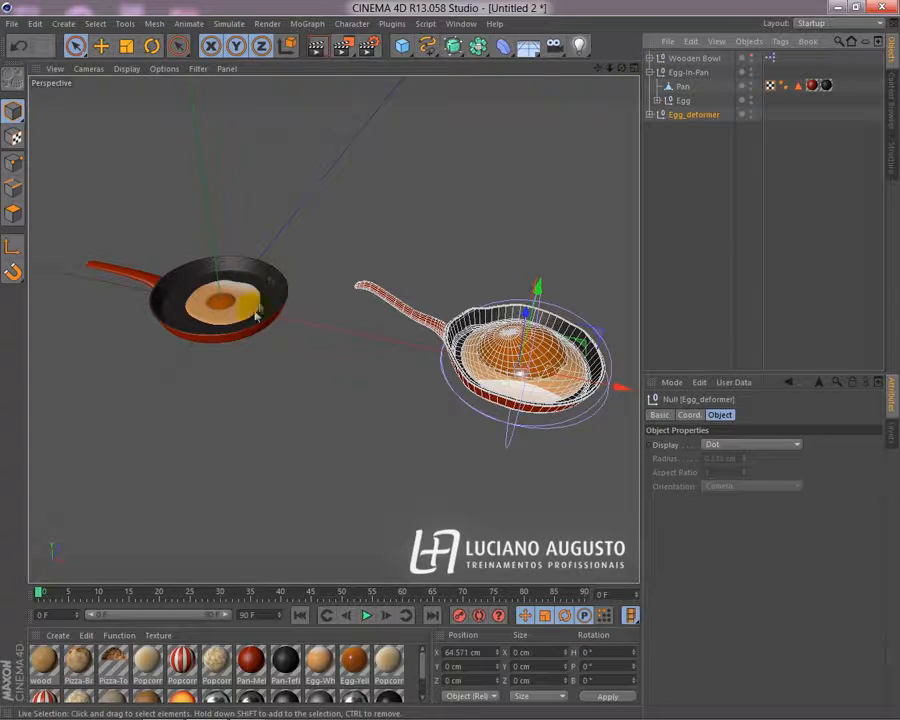
Step: Collapse the Egg-In-Pan hierarchy and make the Wooden Bowl visible in the viewport again
left_click(688, 72)
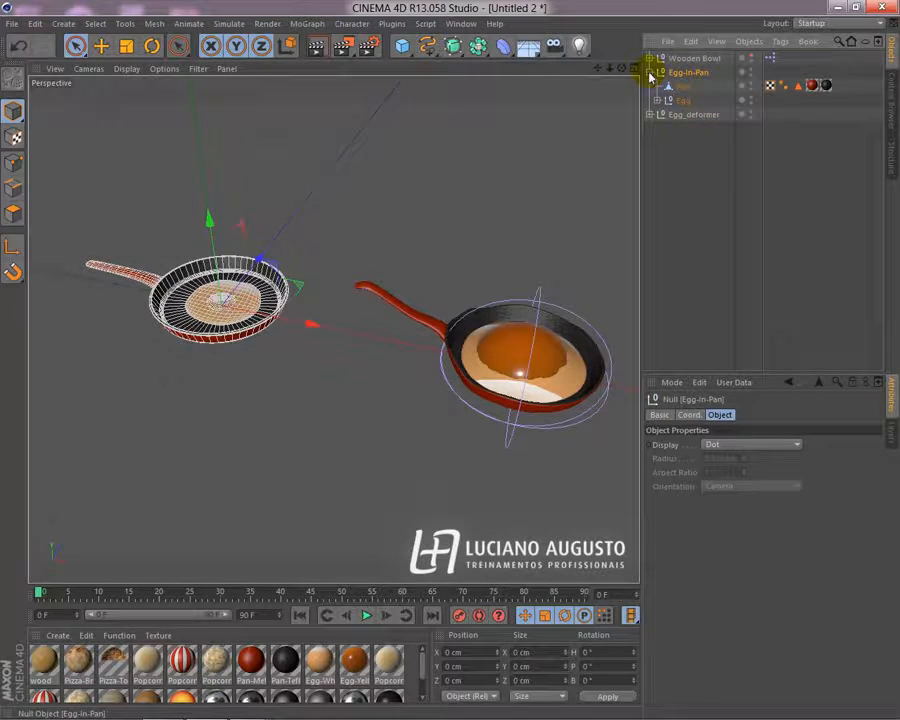
left_click(650, 72)
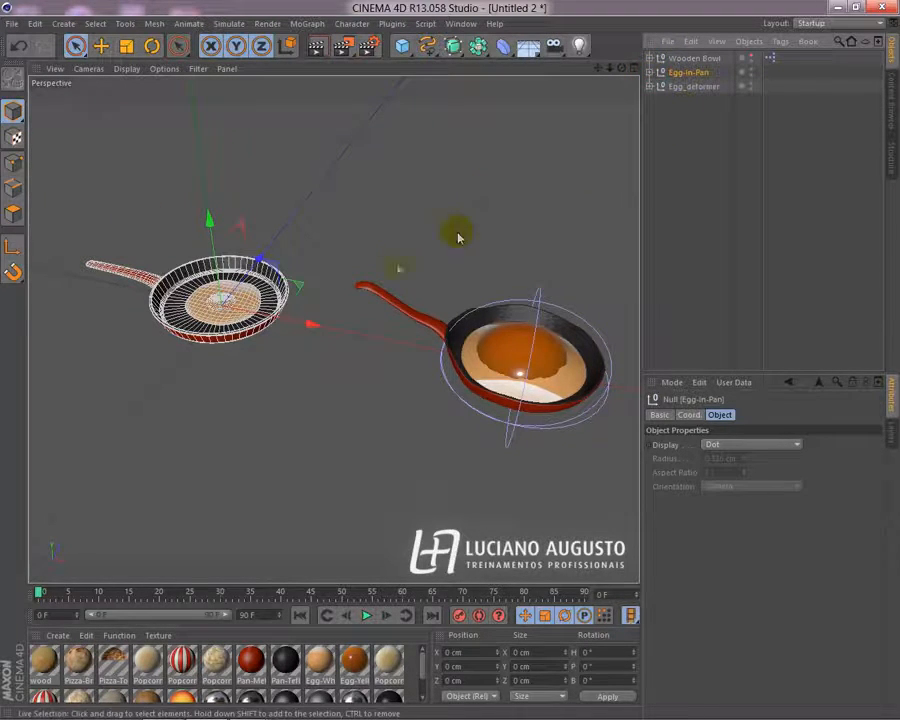
left_click(335, 442)
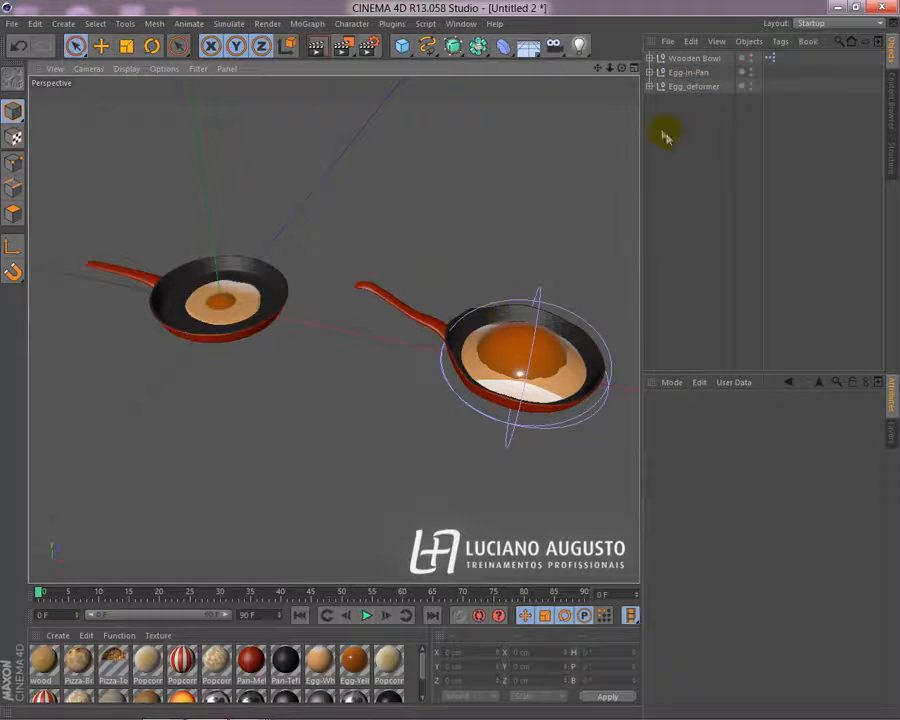
left_click(742, 58)
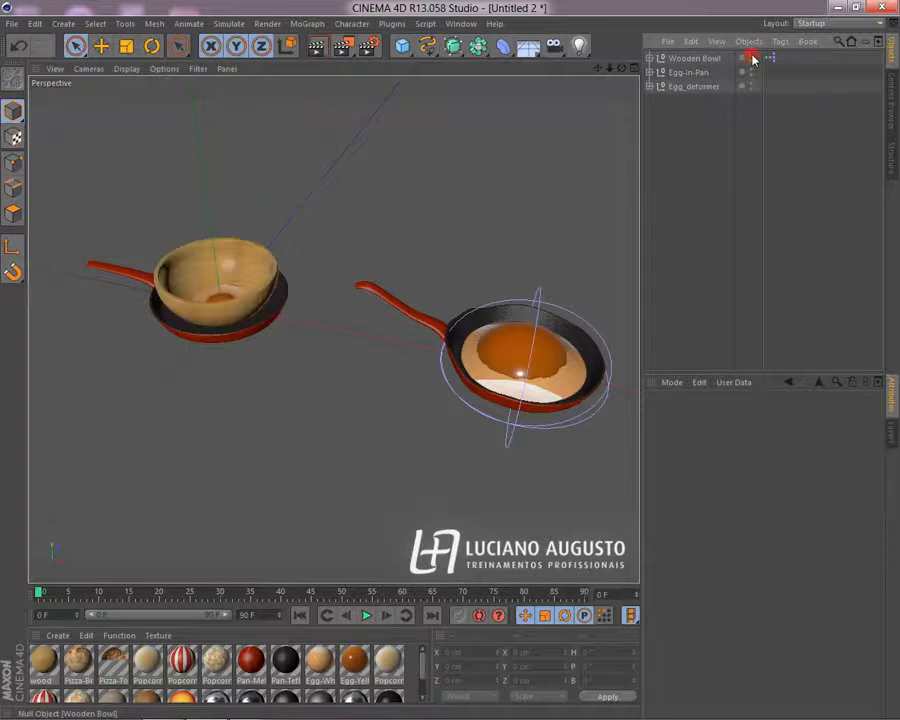
left_click(362, 411)
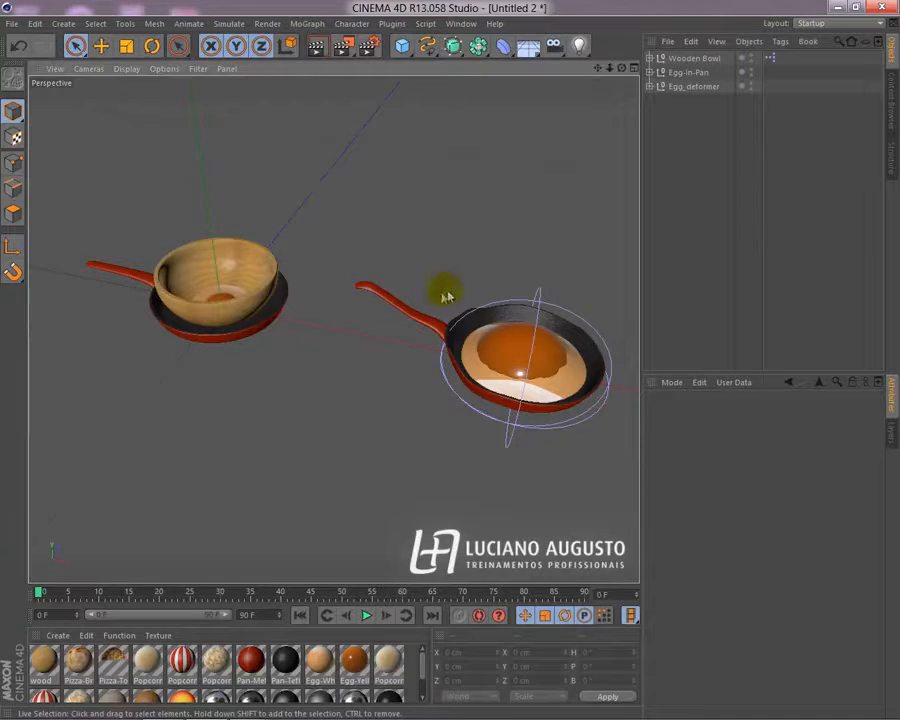
Step: Add a MoGraph Cloner and make Wooden Bowl, Egg-In-Pan and Egg_deformer its children
right_click_drag(441, 291, 371, 306, "alt")
middle_click_drag(407, 297, 399, 340, "alt")
left_click(307, 23)
left_click(322, 129)
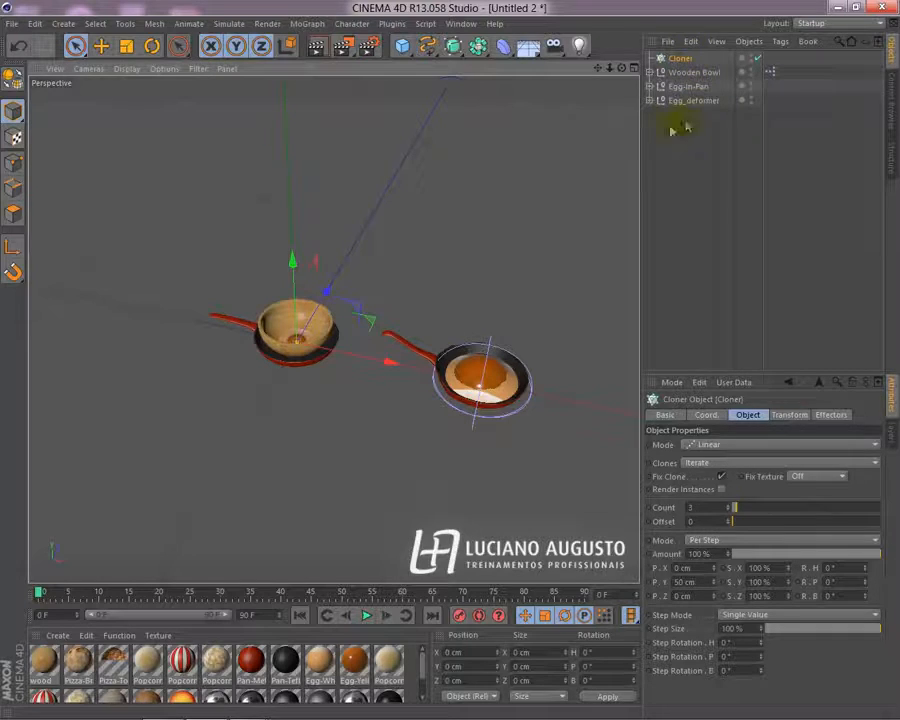
left_click_drag(681, 116, 683, 58)
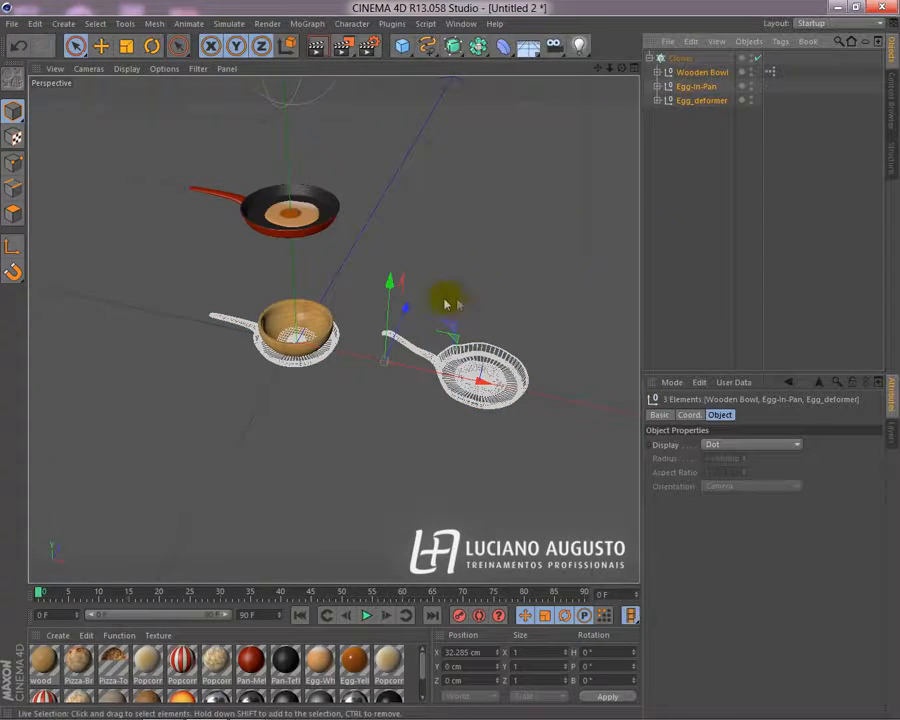
left_click(516, 264)
Step: Set the Cloner's per-step Y position to 0 cm and its Z position to 42 cm
left_click(681, 58)
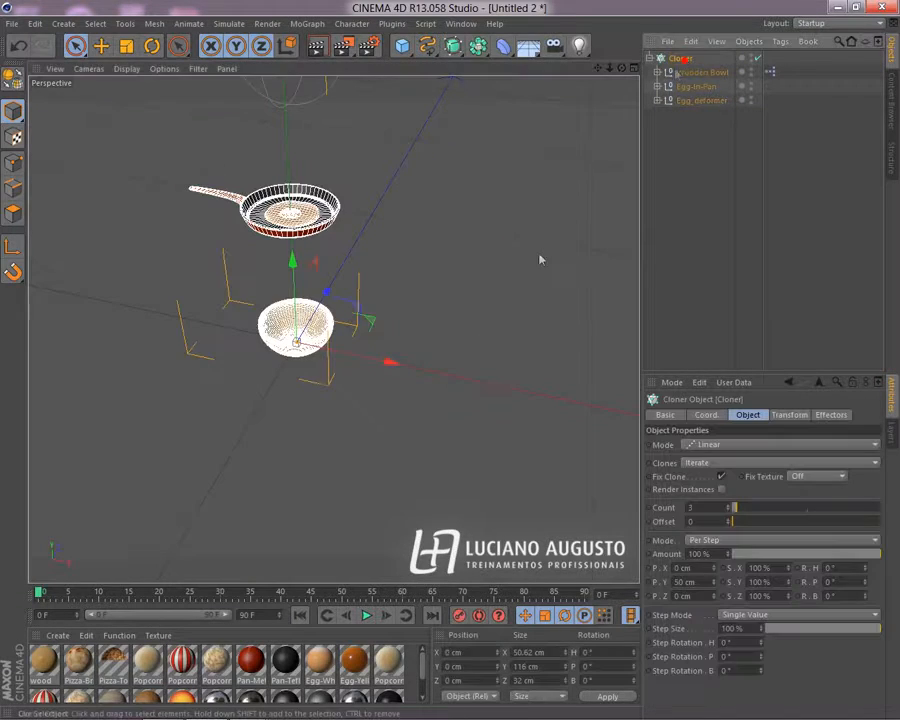
right_click_drag(506, 328, 400, 340, "alt")
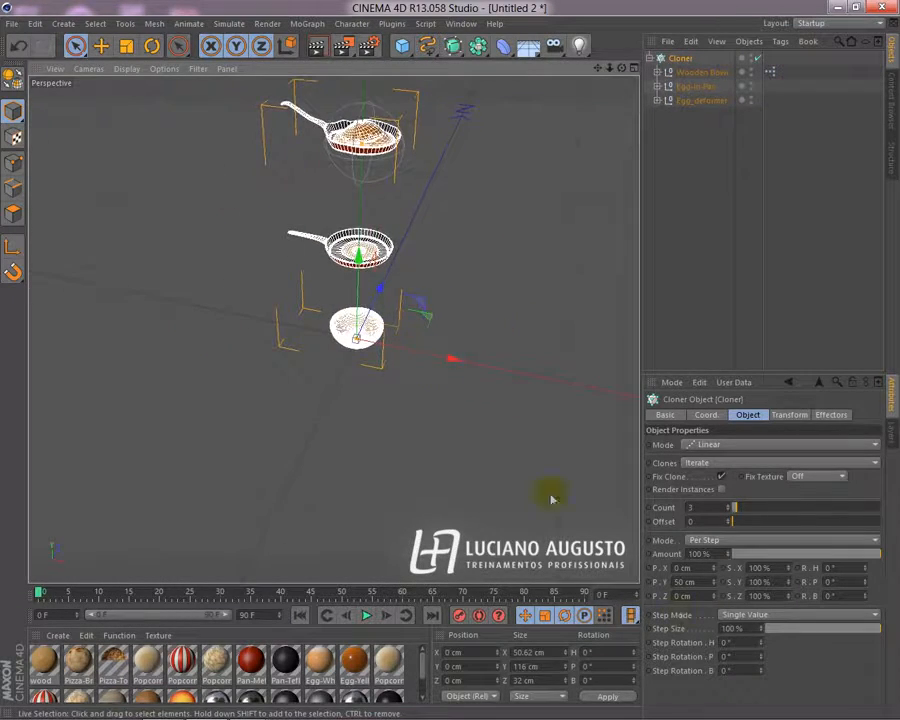
double_click(688, 582)
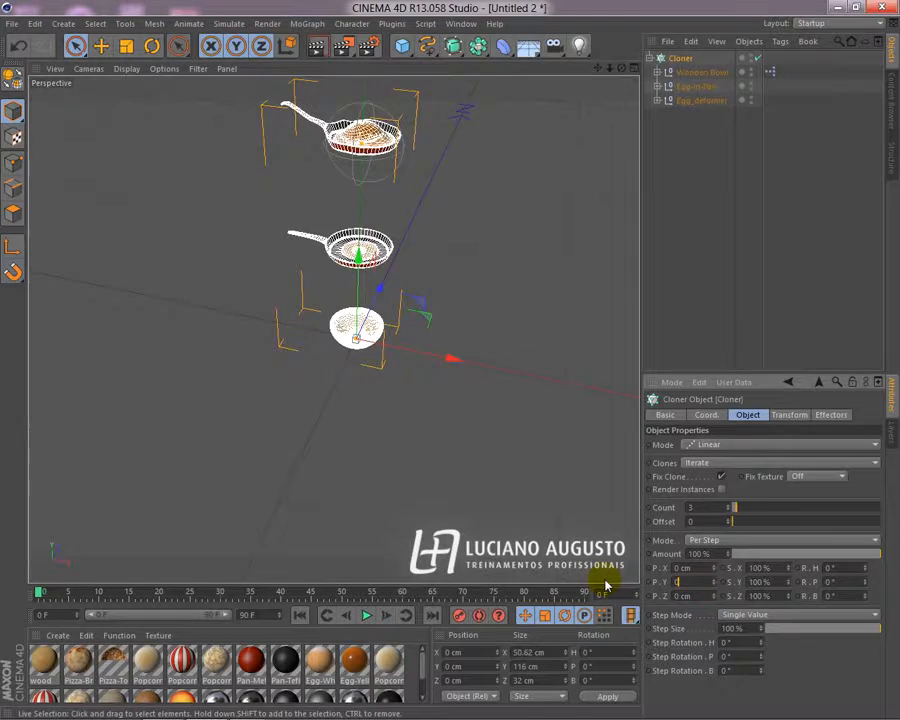
type("0")
key("Return")
left_click_drag(713, 597, 713, 557)
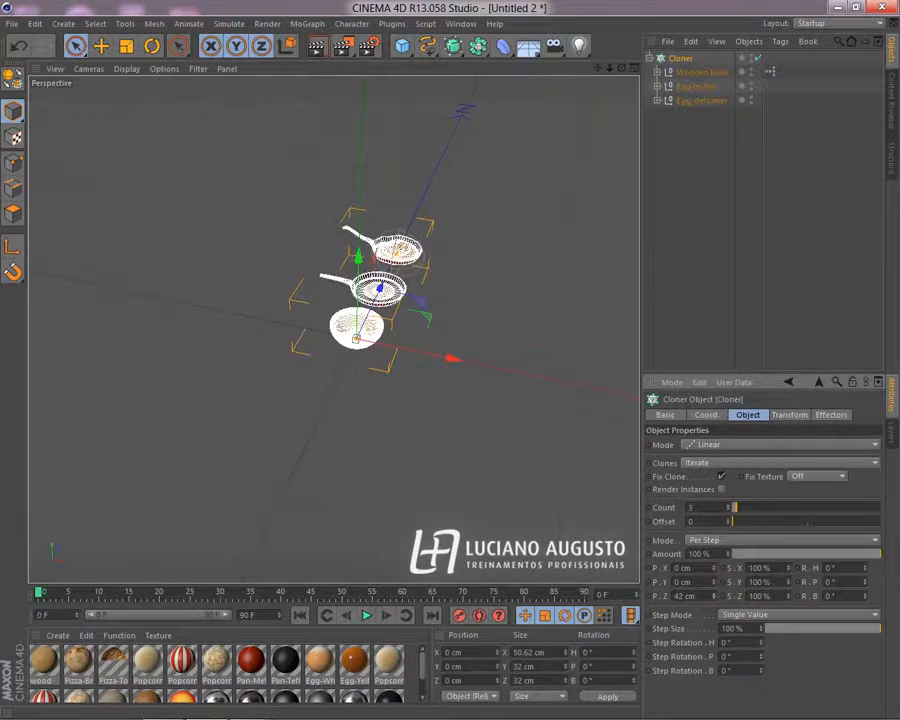
Step: Raise the Cloner's Count to 11 and clear the selection to view the row of clones
left_click_drag(740, 513, 752, 511)
left_click_drag(603, 440, 434, 410, "alt")
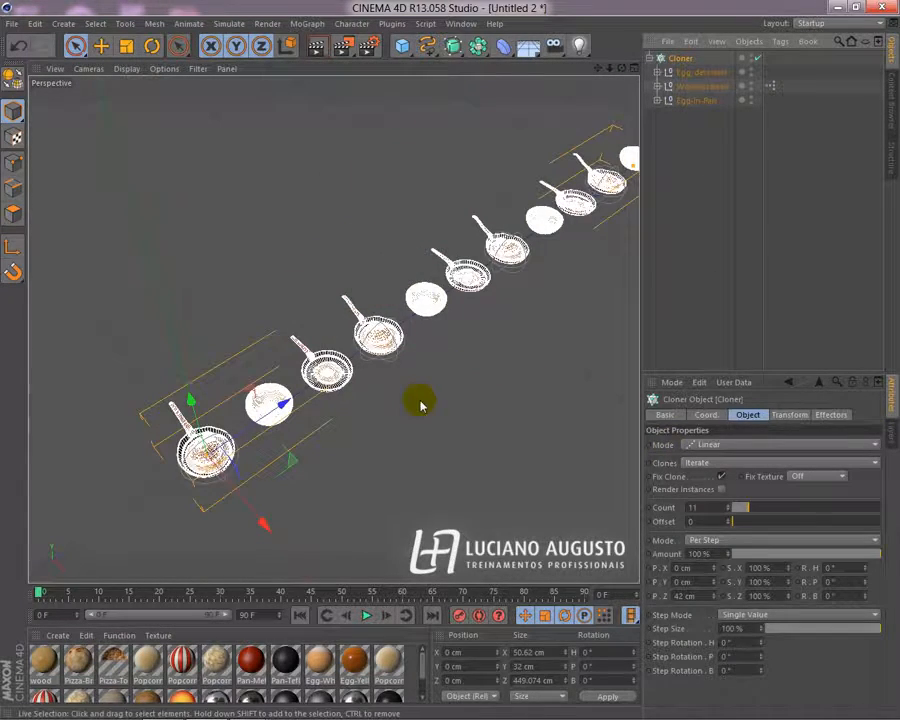
left_click(442, 448)
Step: Change the Cloner's Clones distribution to Random and clear the selection to view the new order
left_click(678, 58)
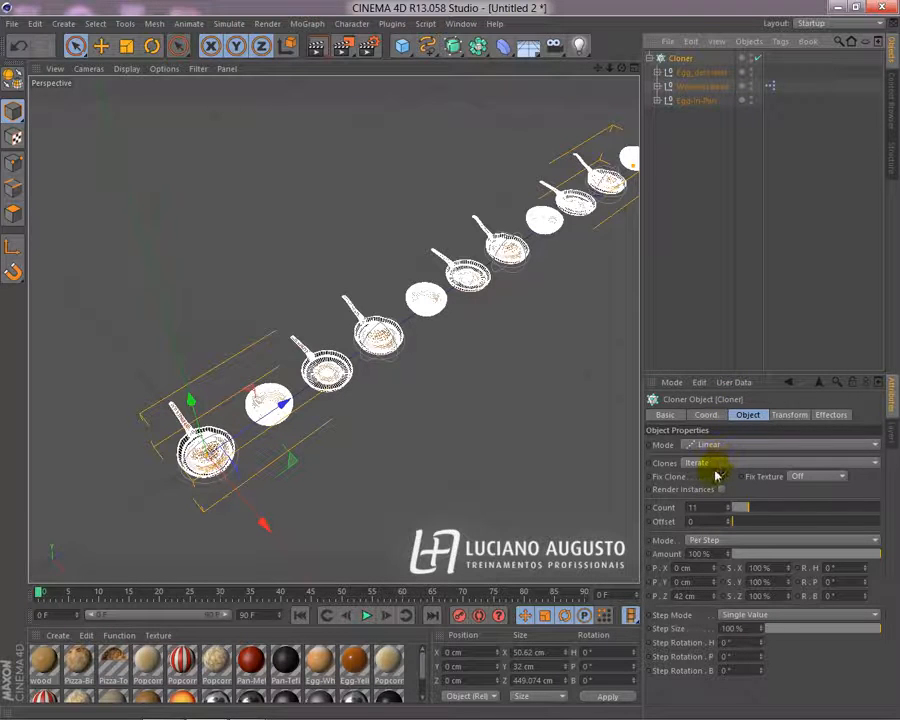
left_click(705, 463)
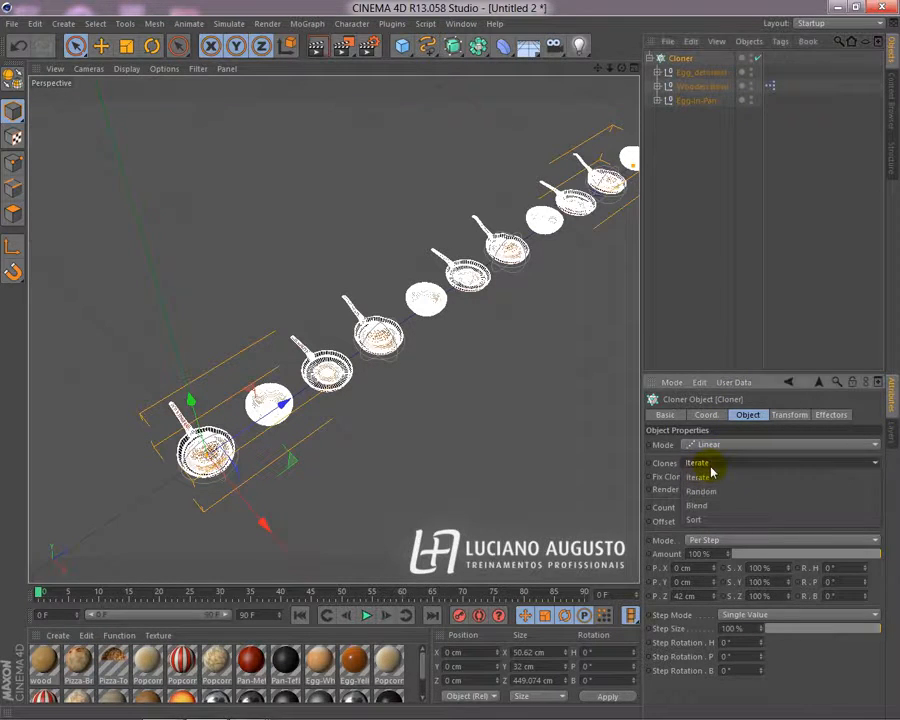
left_click(708, 491)
left_click(405, 464)
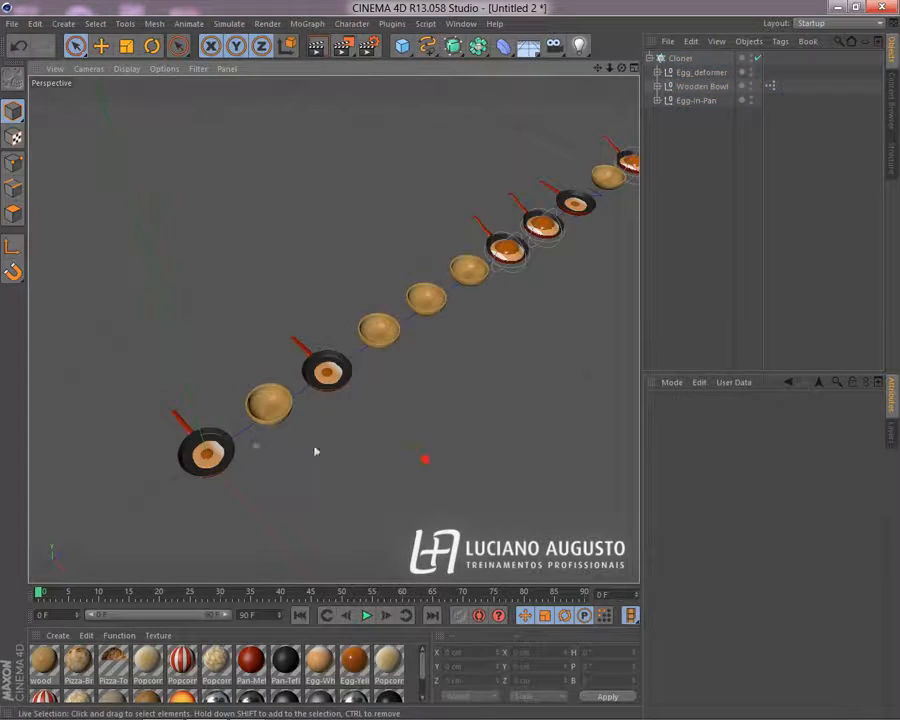
mouse_move(391, 452)
left_mouse_down("alt")
mouse_move(408, 394)
mouse_move(361, 402)
mouse_move(410, 360)
mouse_move(372, 424)
mouse_move(198, 488)
mouse_move(232, 458)
left_mouse_up("alt")
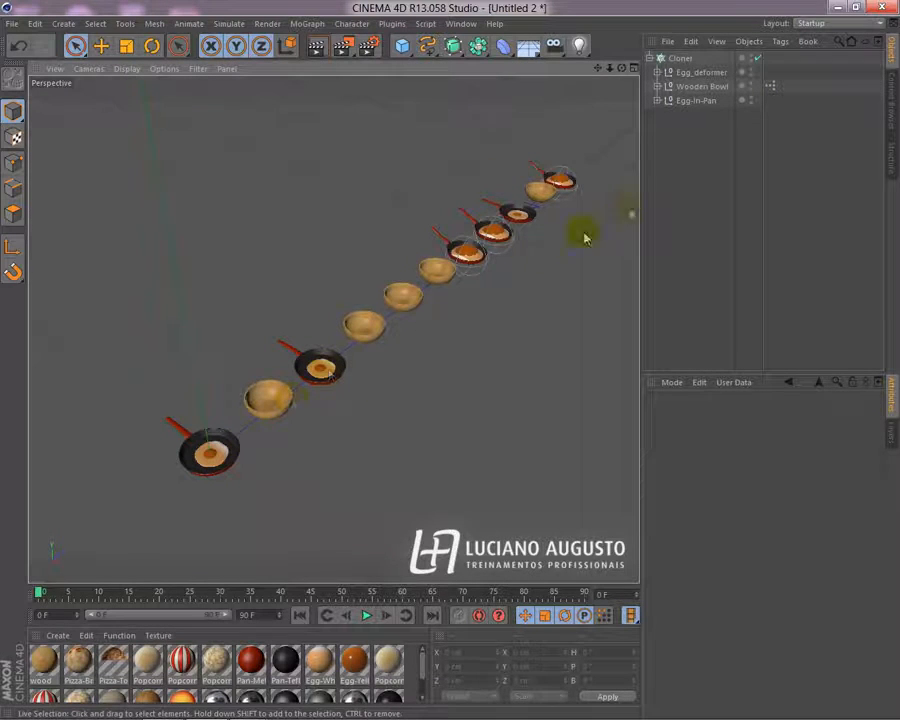
Step: Try different Seed values for the Cloner's Random distribution, ending at 123467
left_click(711, 74)
left_click(685, 60)
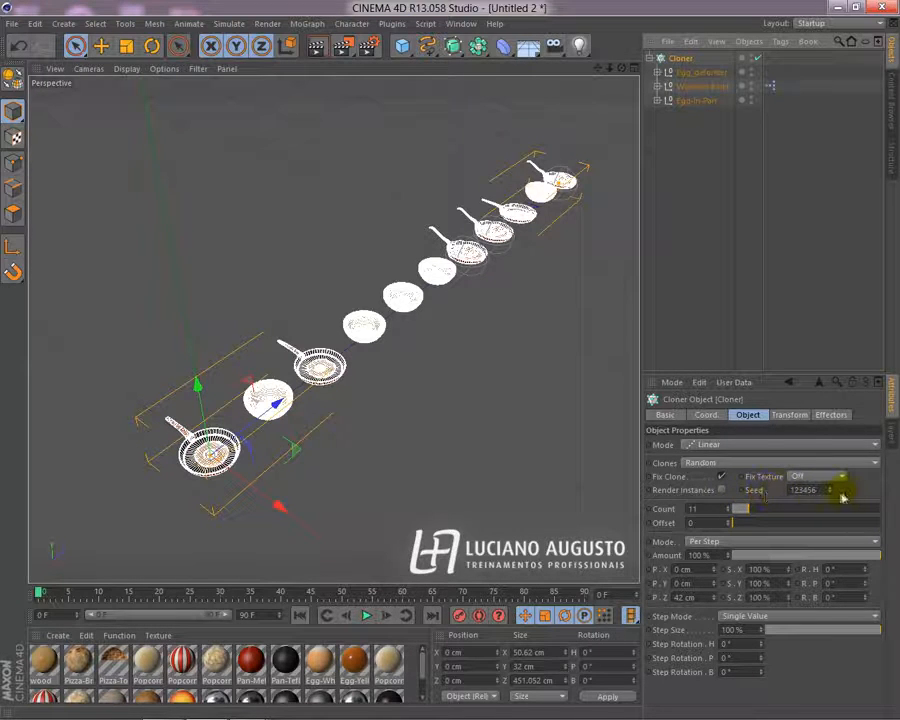
left_click(414, 460)
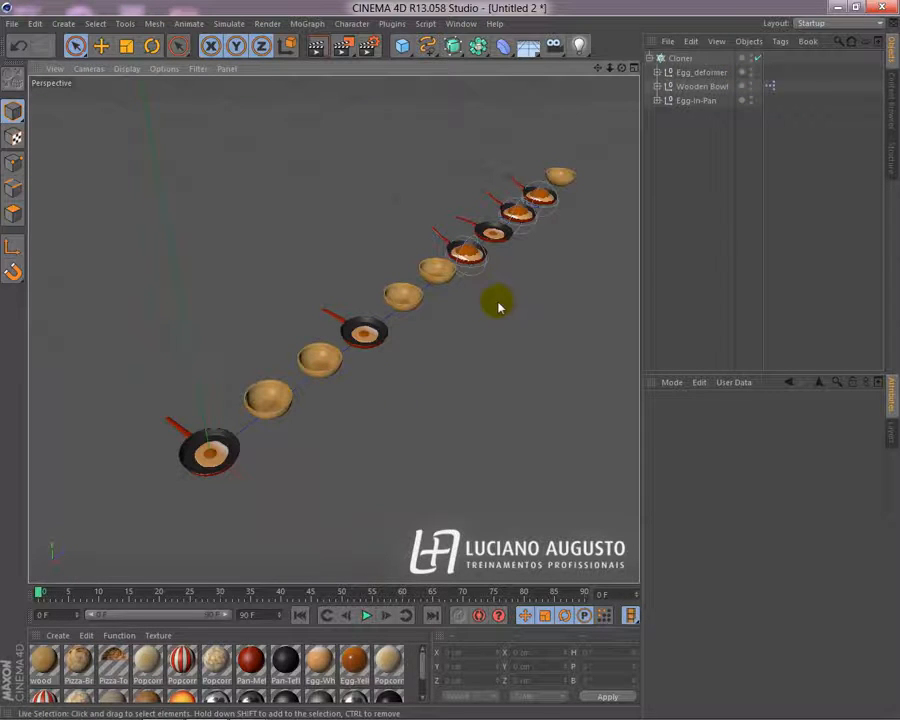
left_click(681, 58)
mouse_move(829, 490)
left_mouse_down()
mouse_move(826, 470)
mouse_move(828, 486)
left_mouse_up()
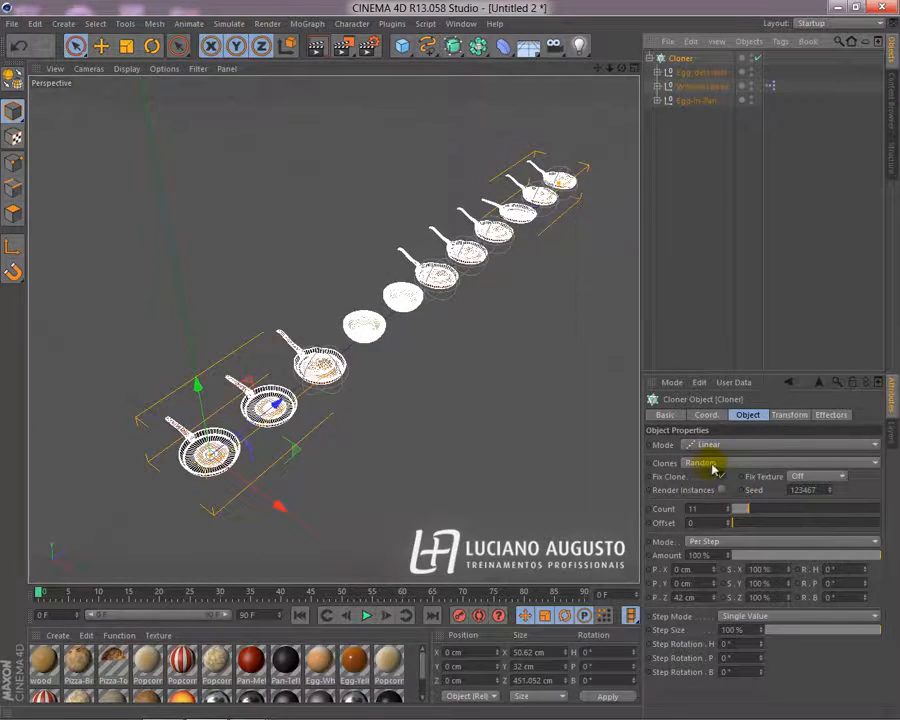
Step: Change the Cloner's Clones distribution to Blend and clear the selection to view the row
left_click(713, 464)
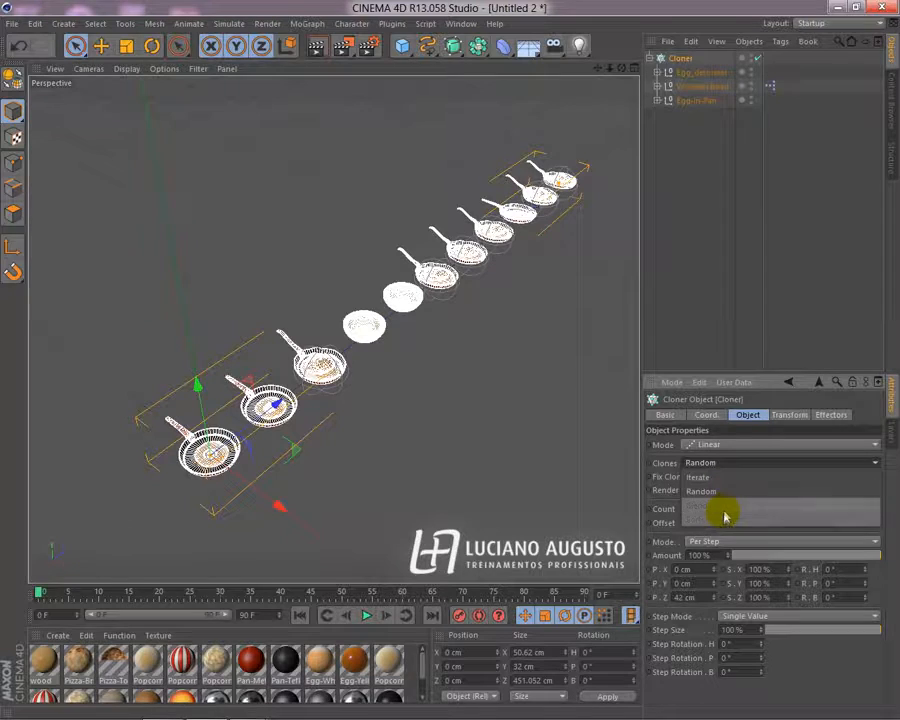
left_click(727, 510)
left_click(465, 355)
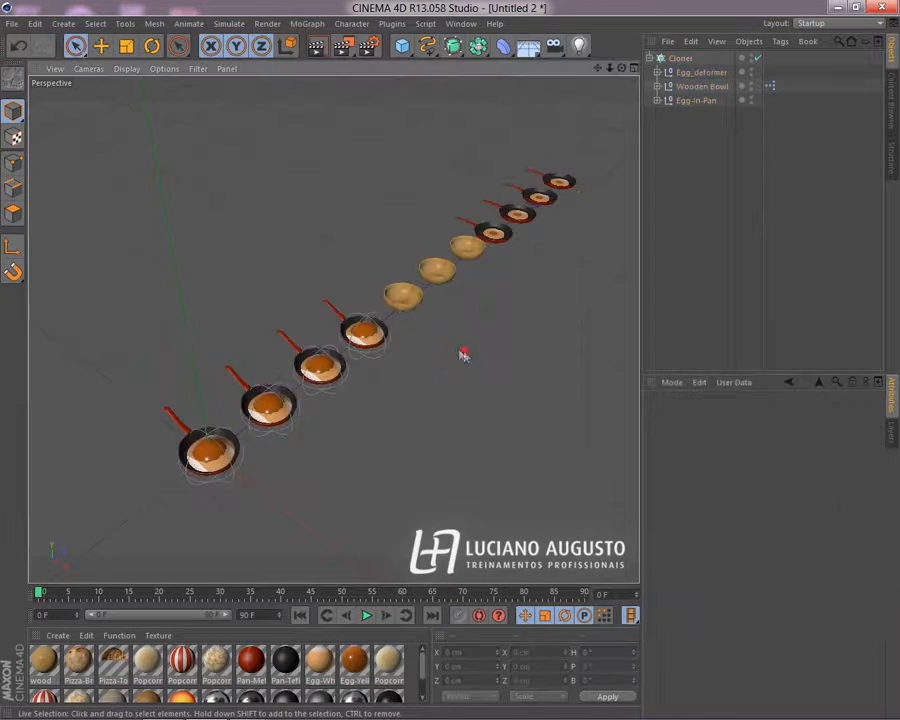
Step: Take Wooden Bowl out of the Cloner hierarchy so that only the two egg pans are cloned, and clear the selection
left_click(690, 87)
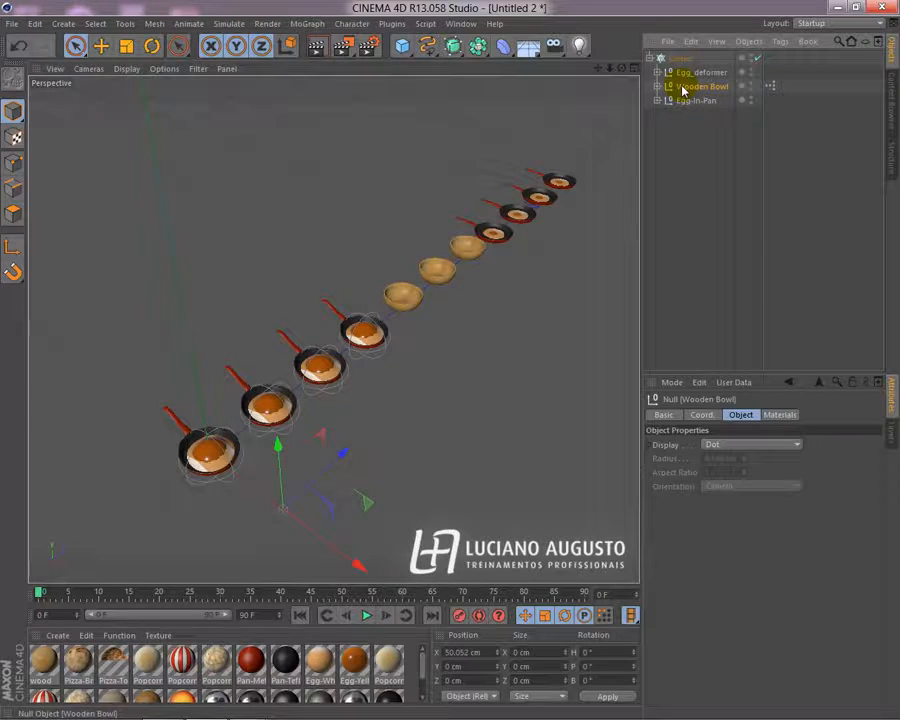
left_click_drag(750, 160, 680, 162)
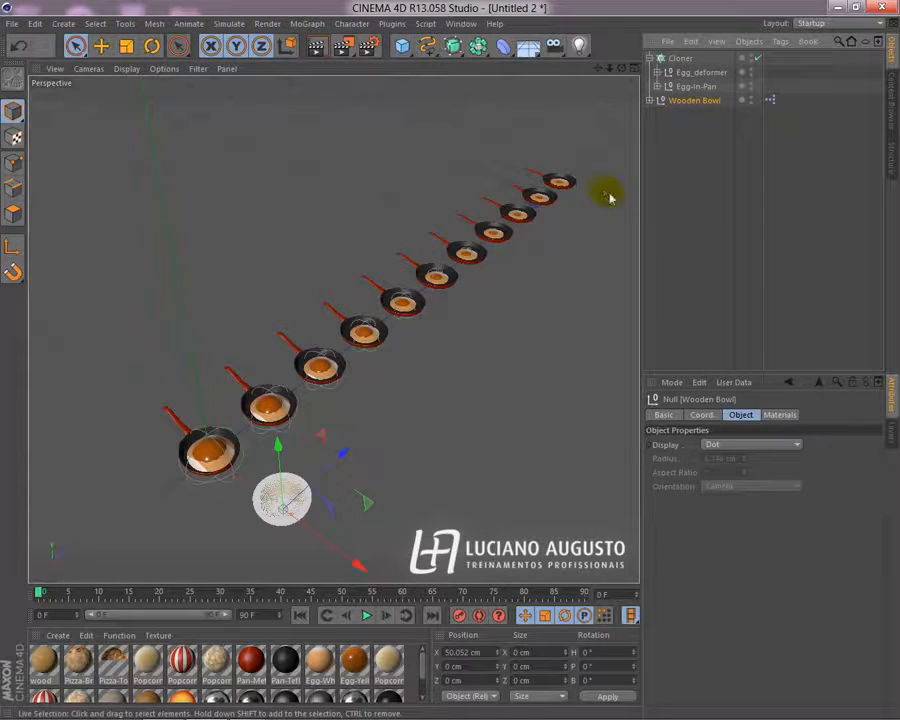
left_click(454, 426)
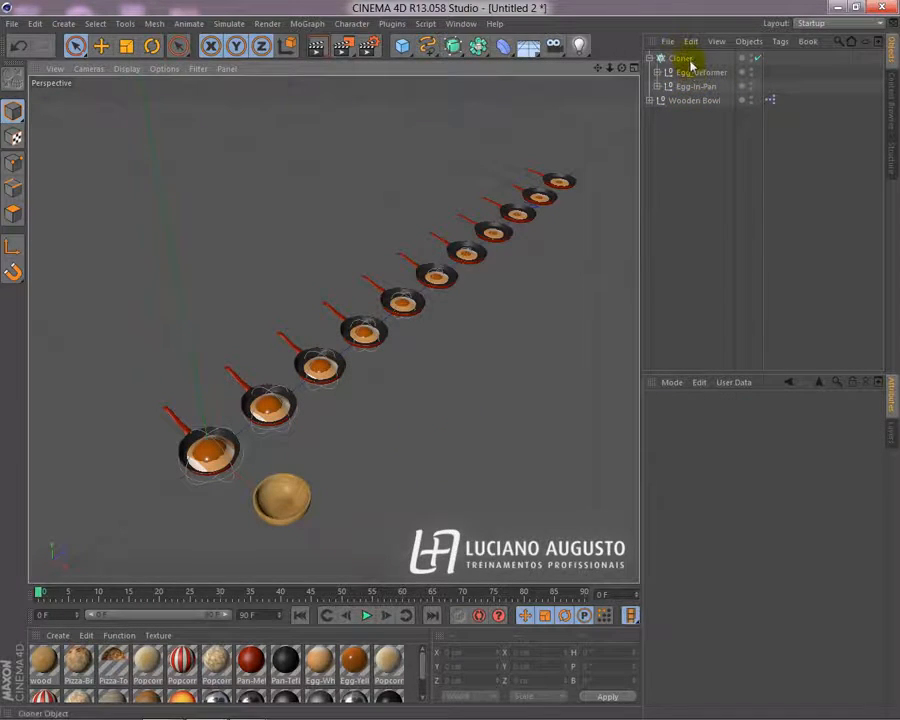
Step: Reorder the Cloner's children so Egg-In-Pan comes before Egg_deformer, and clear the selection
left_click(684, 61)
left_click(694, 74)
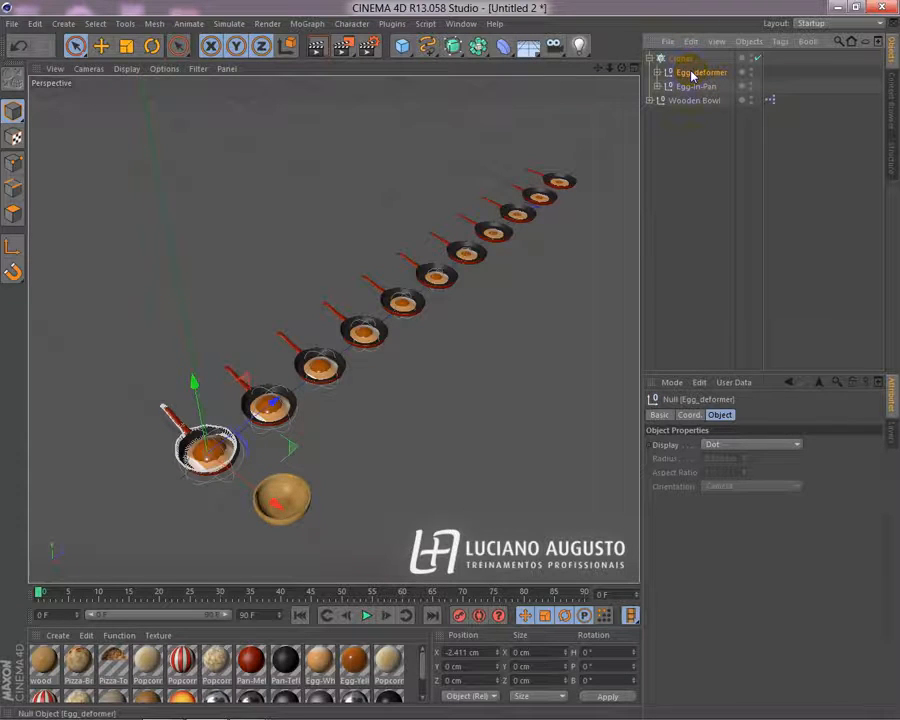
left_click_drag(700, 95, 703, 73)
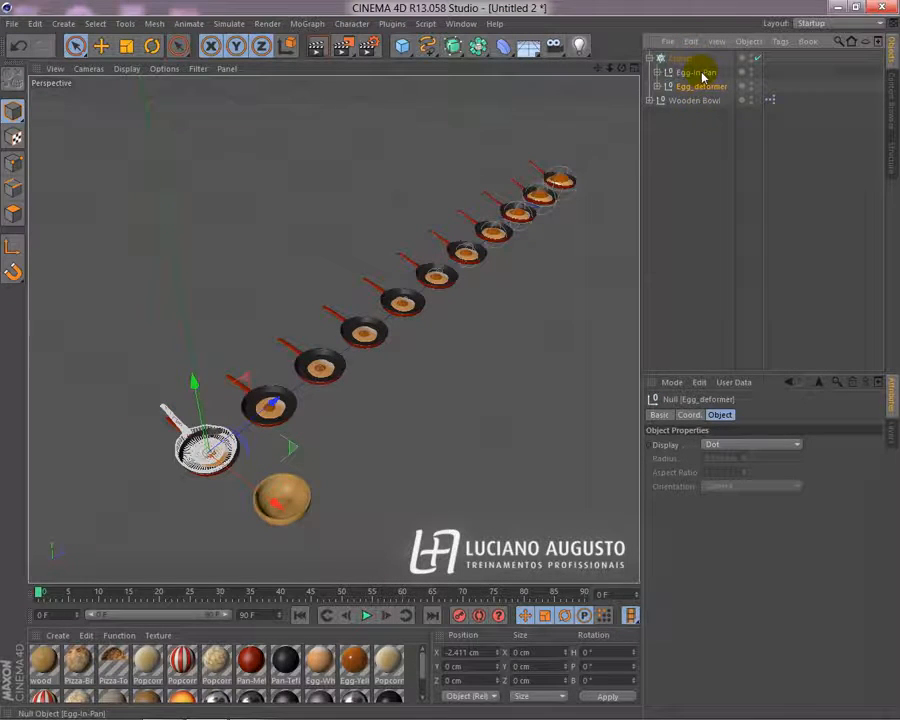
left_click(699, 73)
left_click(688, 163)
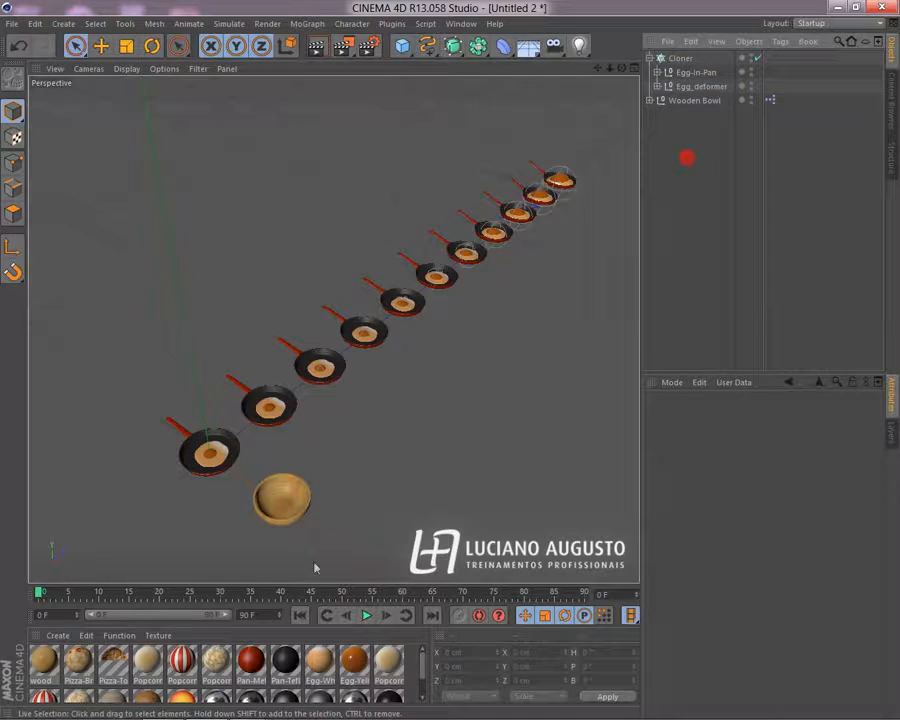
left_click(458, 414)
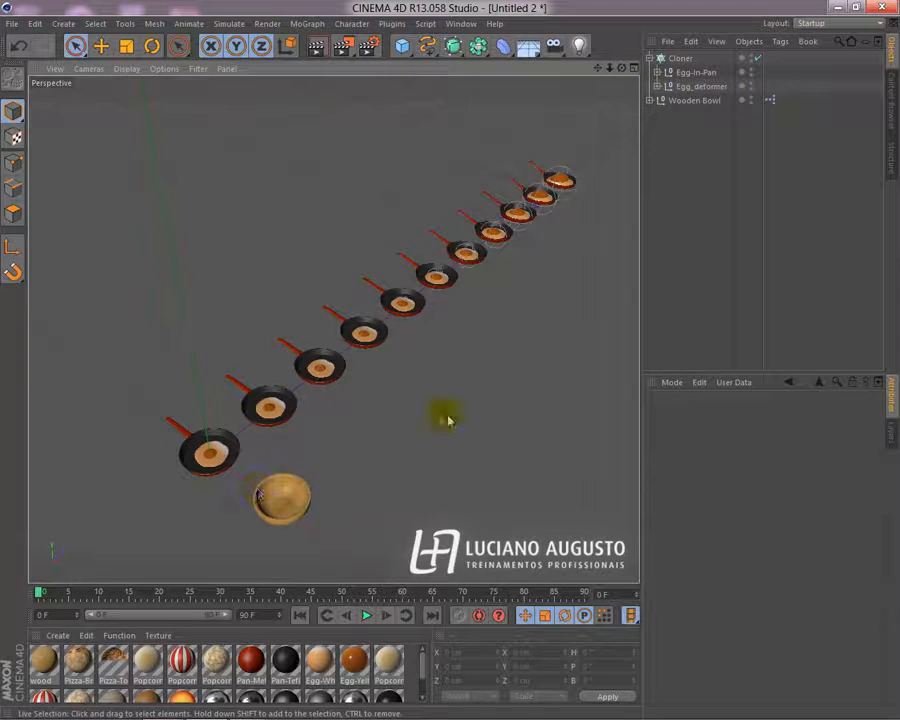
Step: Lower the Cloner's Count to 7 and clear the selection to view the blended pans
left_click(679, 58)
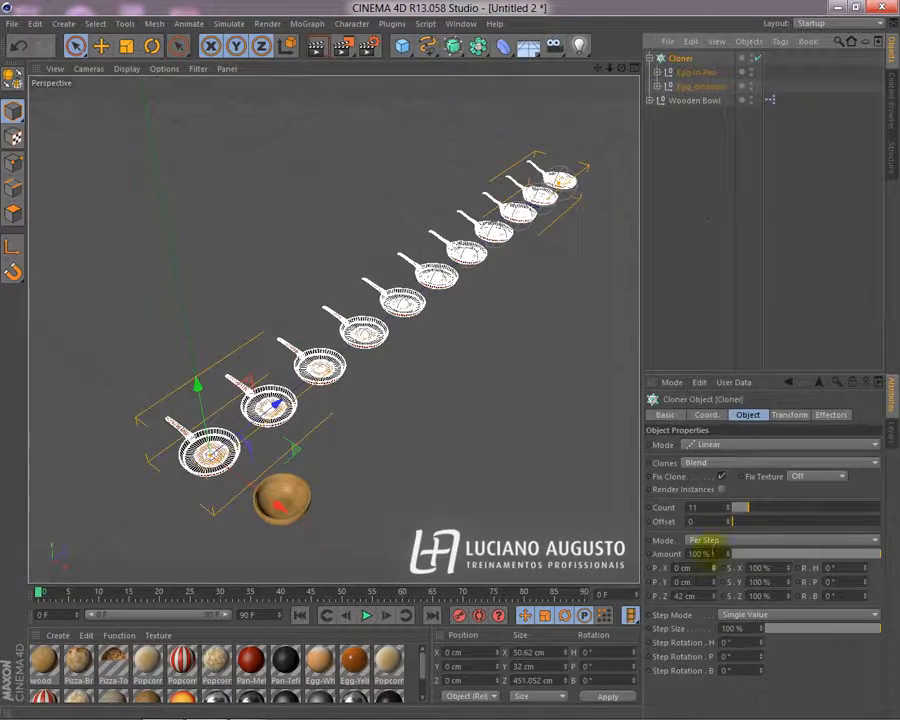
left_click_drag(748, 516, 736, 508)
left_click(394, 428)
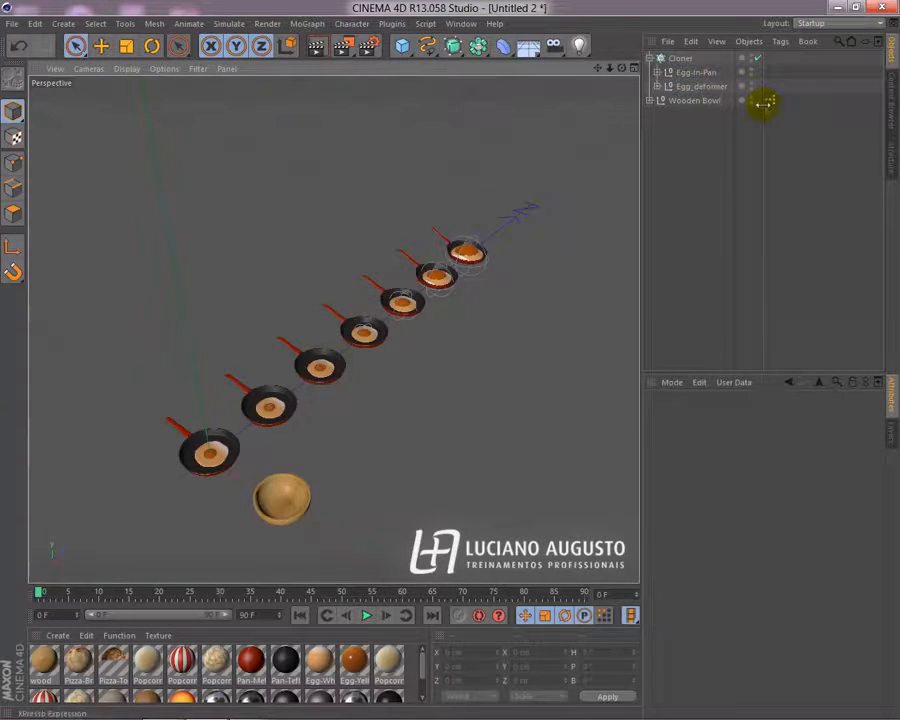
Step: Hide the Wooden Bowl object and view only the row of blended egg pans
left_click(750, 97)
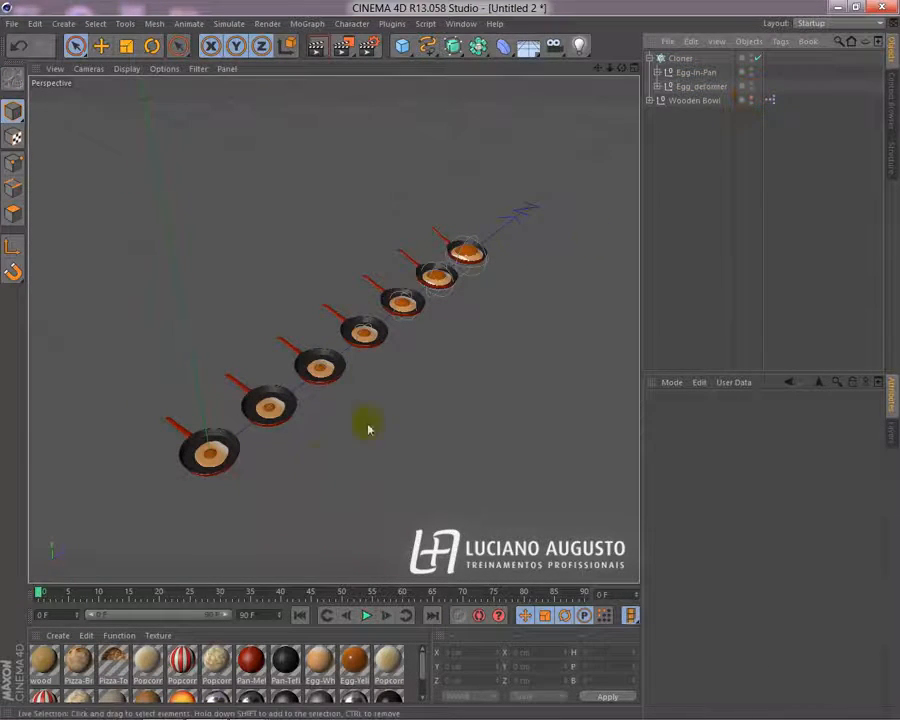
right_click_drag(268, 436, 354, 467, "alt")
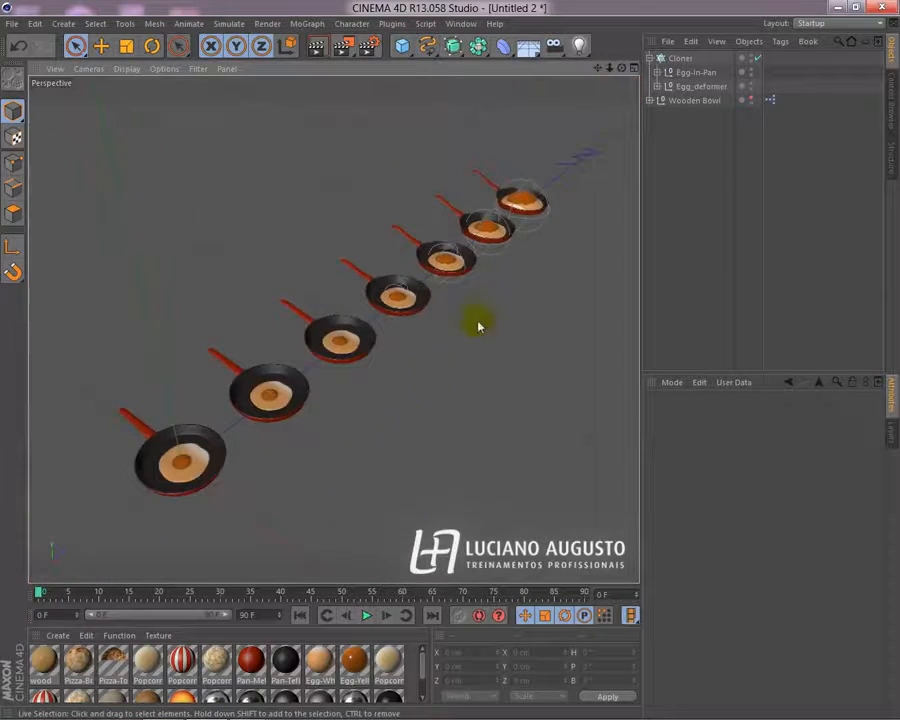
left_click(485, 176)
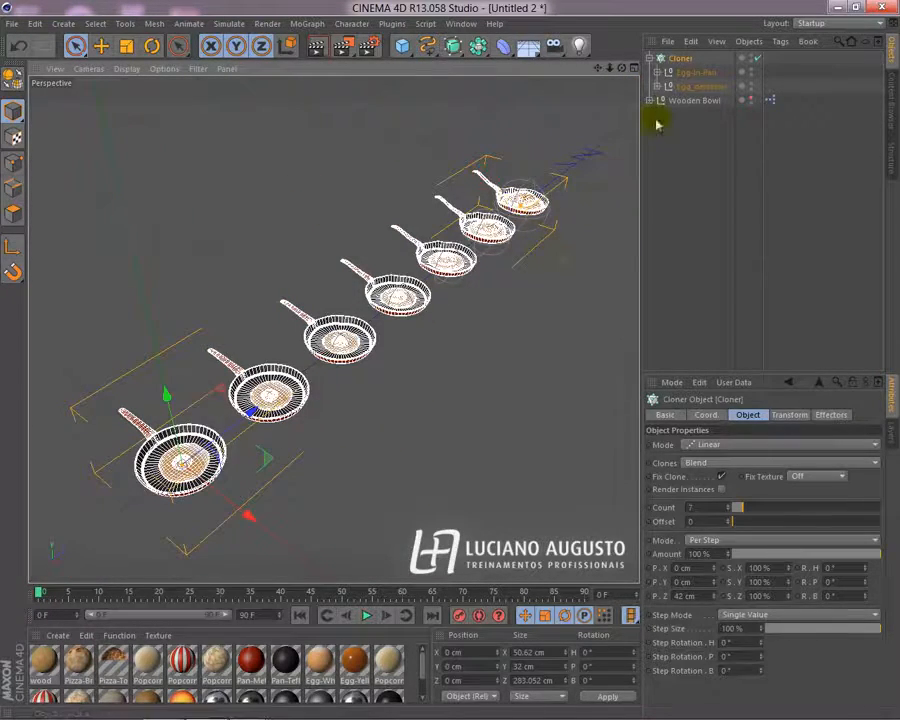
left_click(572, 260)
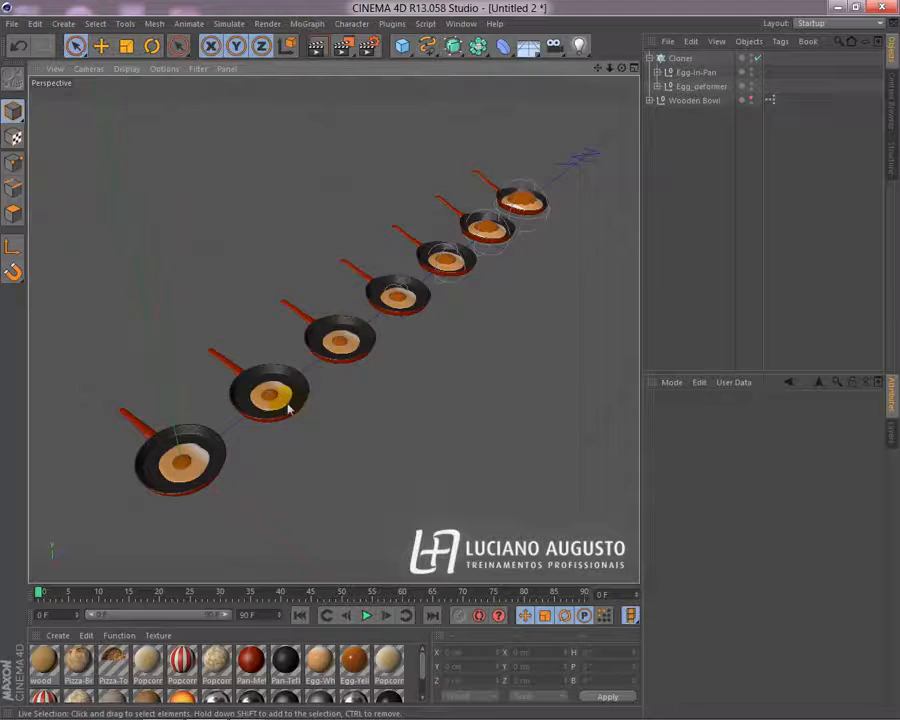
Step: Reduce the Cloner's Count to 3 and examine the transition between the blended eggs up close
left_click(679, 58)
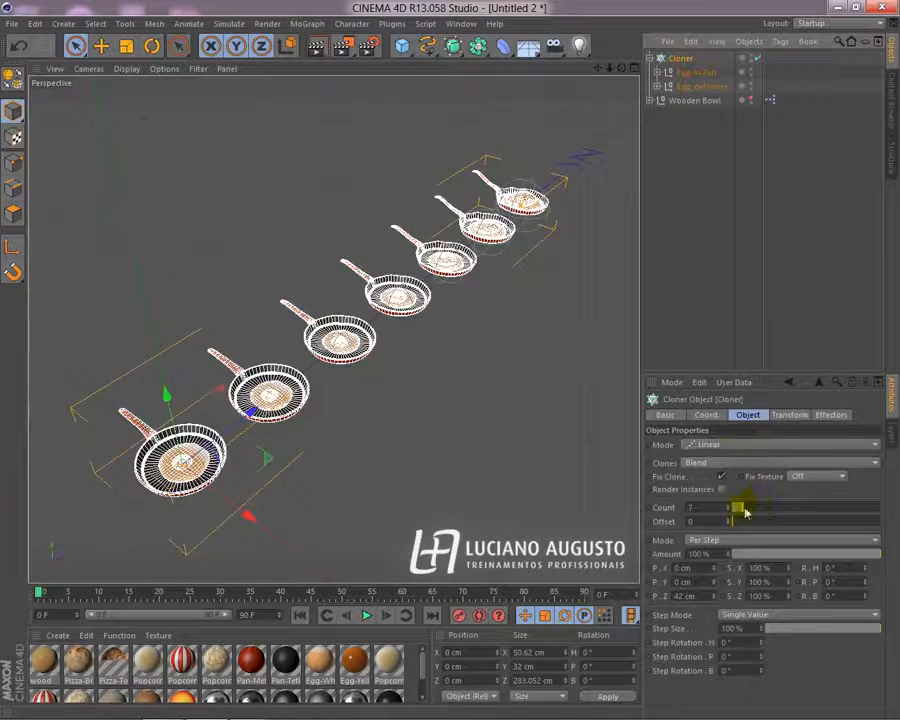
left_click_drag(739, 511, 735, 508)
left_click(396, 476)
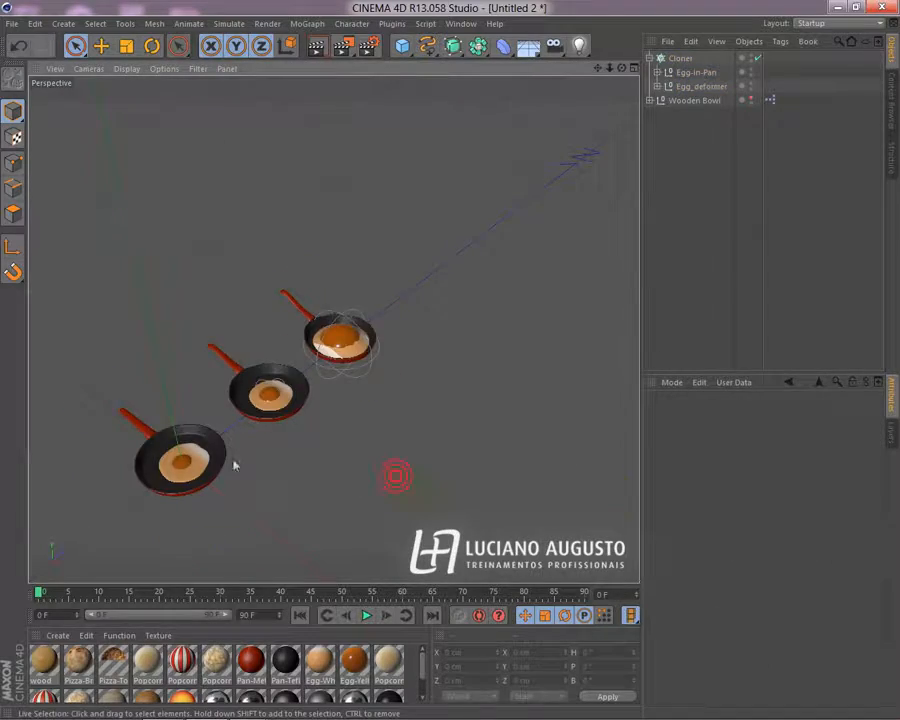
right_click_drag(257, 424, 355, 421, "alt")
middle_click_drag(305, 392, 381, 342, "alt")
left_click_drag(212, 356, 637, 352, "alt")
left_click_drag(171, 408, 346, 434, "alt")
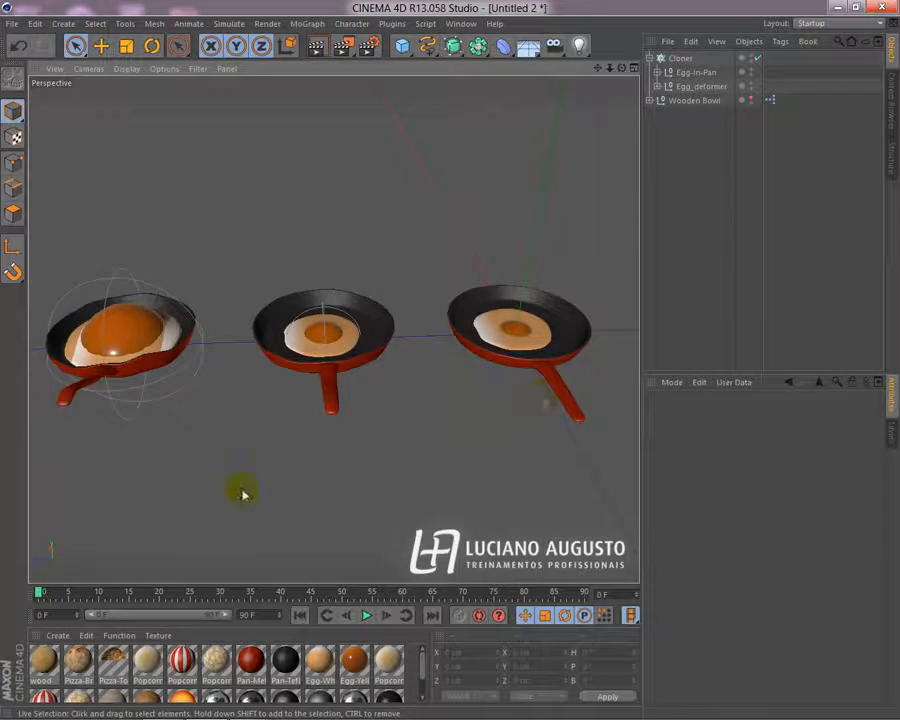
middle_click_drag(153, 428, 257, 412, "alt")
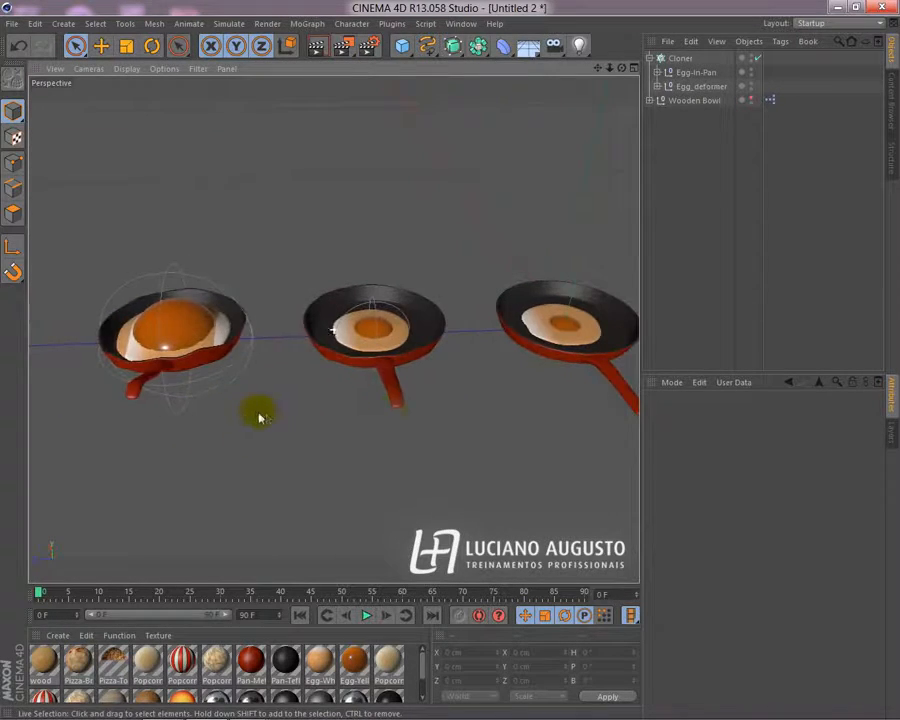
Step: Raise the Cloner's Count to 5 and examine how the egg changes from pan to pan
left_click(680, 58)
left_click(733, 507)
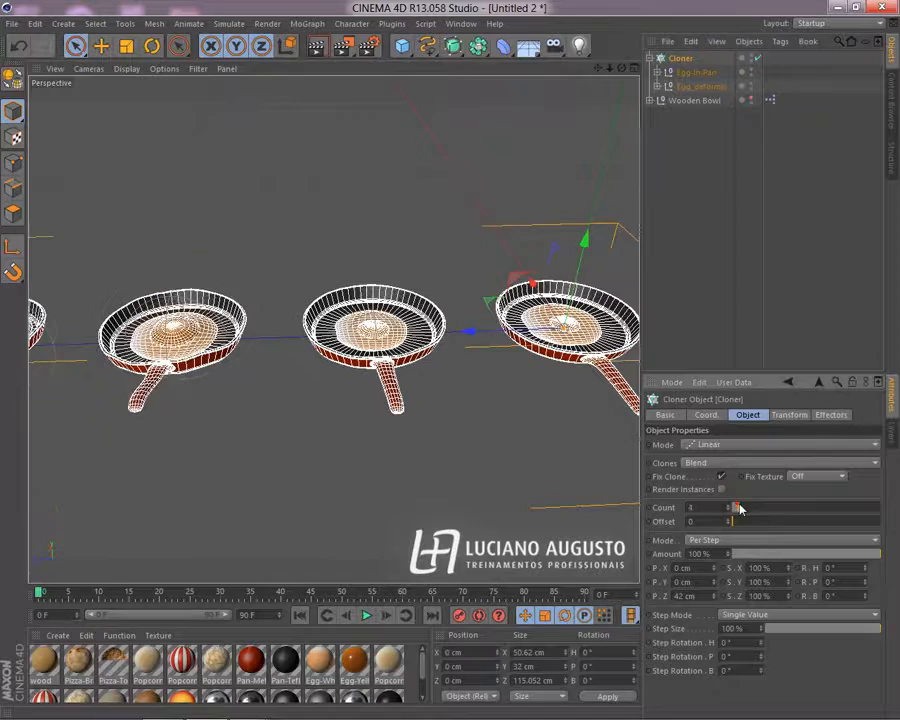
left_click(224, 462)
mouse_move(123, 436)
left_mouse_down("alt")
mouse_move(458, 392)
mouse_move(690, 322)
left_mouse_up("alt")
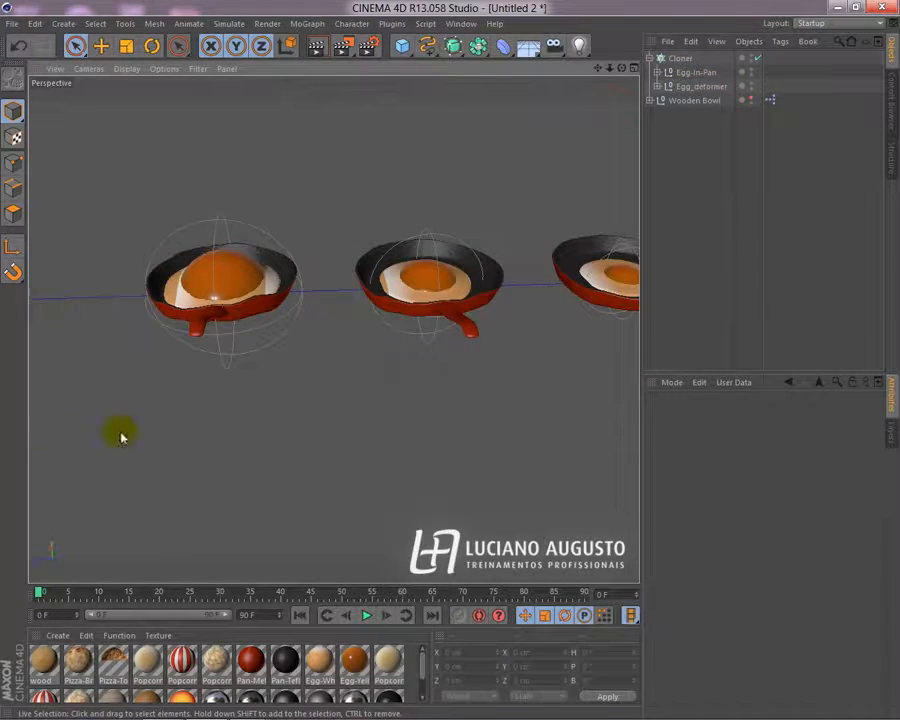
left_click_drag(409, 353, 50, 382, "alt")
left_click_drag(518, 366, 170, 388, "alt")
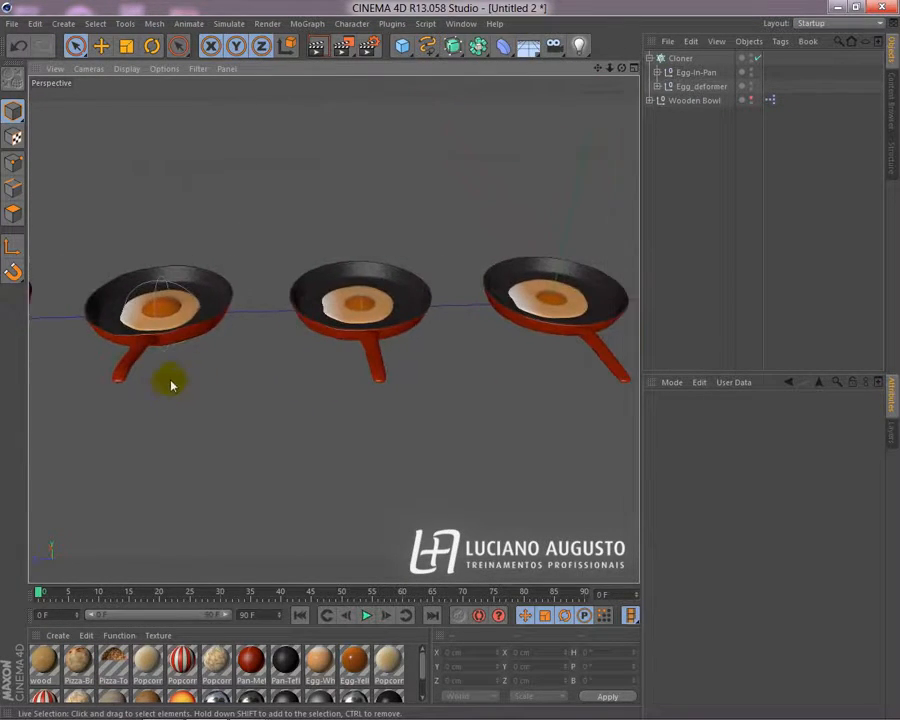
left_click_drag(427, 344, 512, 336, "alt")
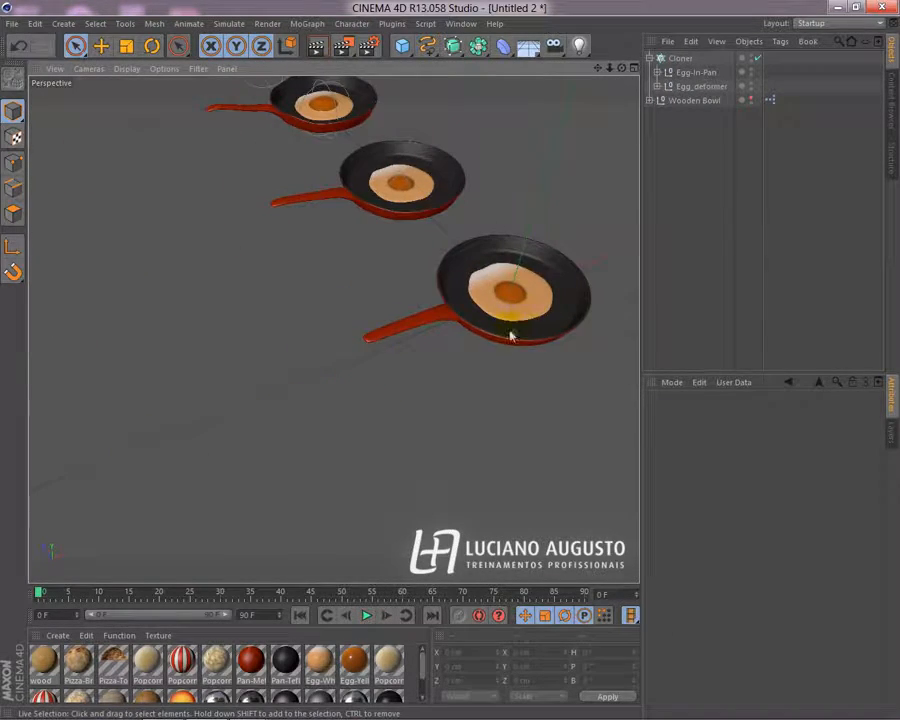
left_click_drag(275, 270, 336, 415, "alt")
Step: Try changing the Cloner's Step Rotation H, and undo the change
left_click(680, 59)
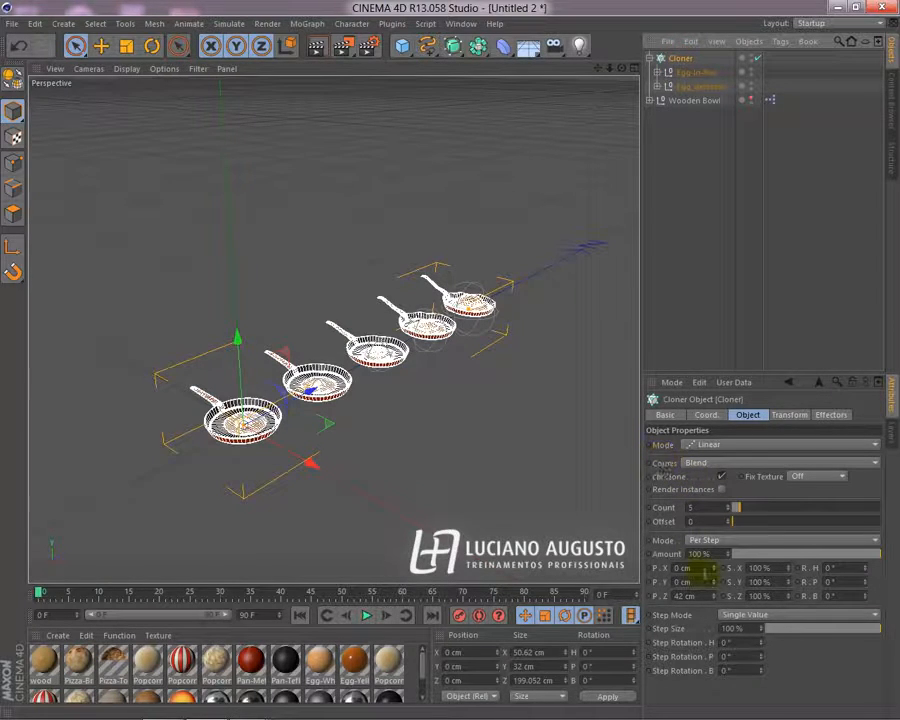
mouse_move(760, 647)
left_mouse_down()
mouse_move(790, 647)
mouse_move(745, 647)
mouse_move(815, 647)
mouse_move(782, 647)
left_mouse_up()
key("ctrl+z")
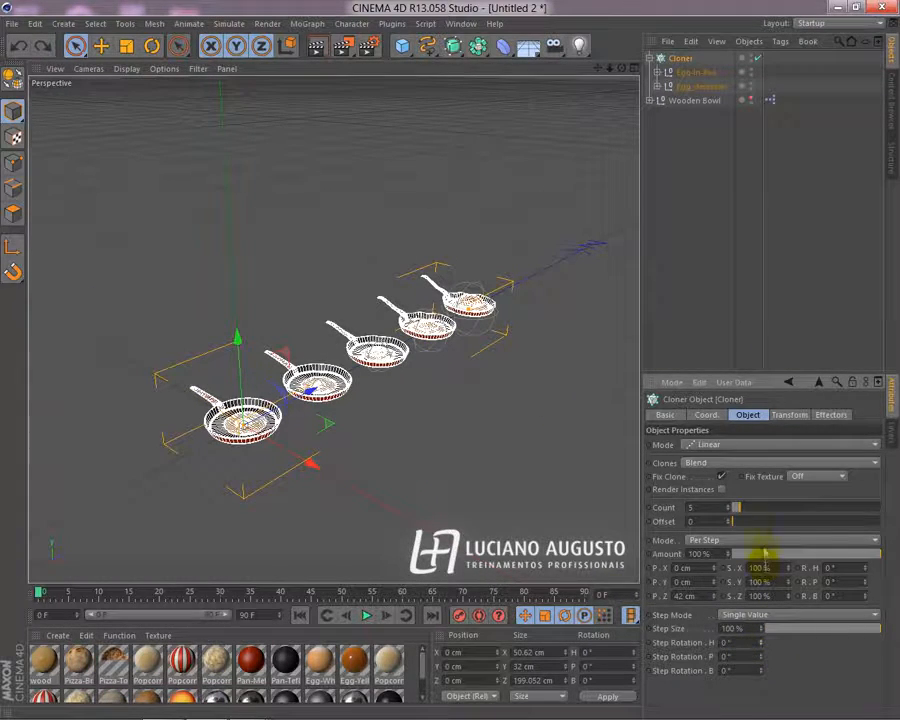
Step: Put Wooden Bowl back into the Cloner as its first child and make it visible again
left_click_drag(703, 98, 701, 87)
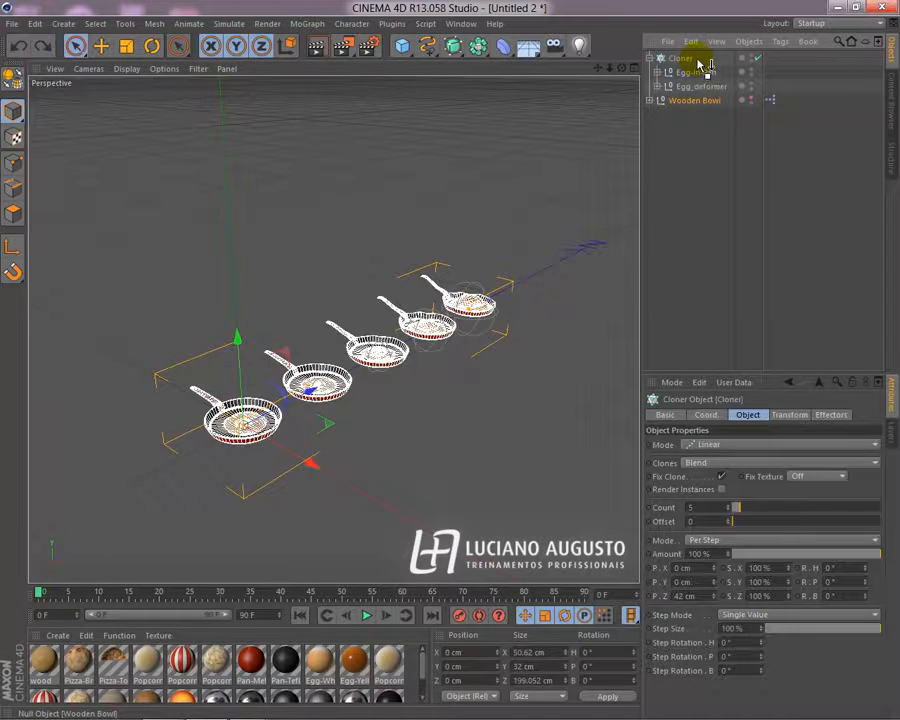
left_click_drag(703, 64, 699, 66)
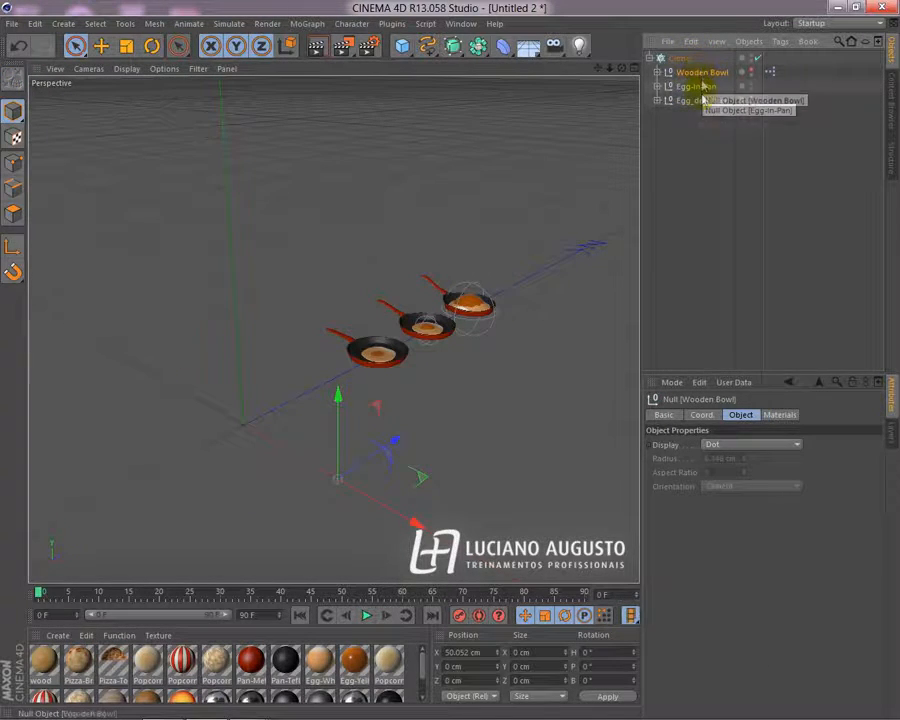
left_click(748, 69)
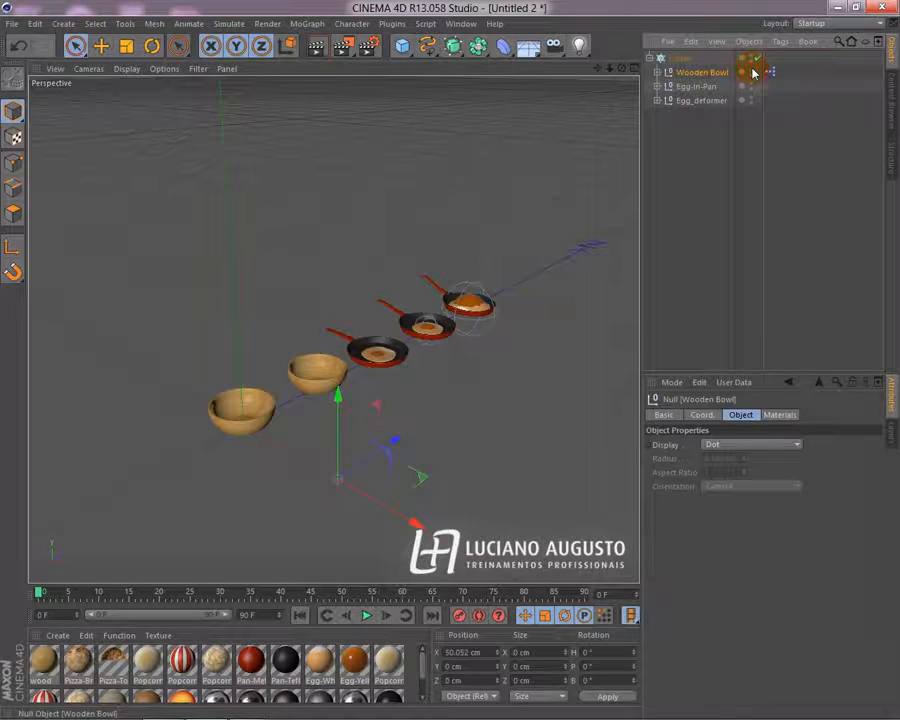
Step: Set the Cloner's Clones distribution to Iterate, raise its Count to 9, and view the whole row of clones
left_click(681, 59)
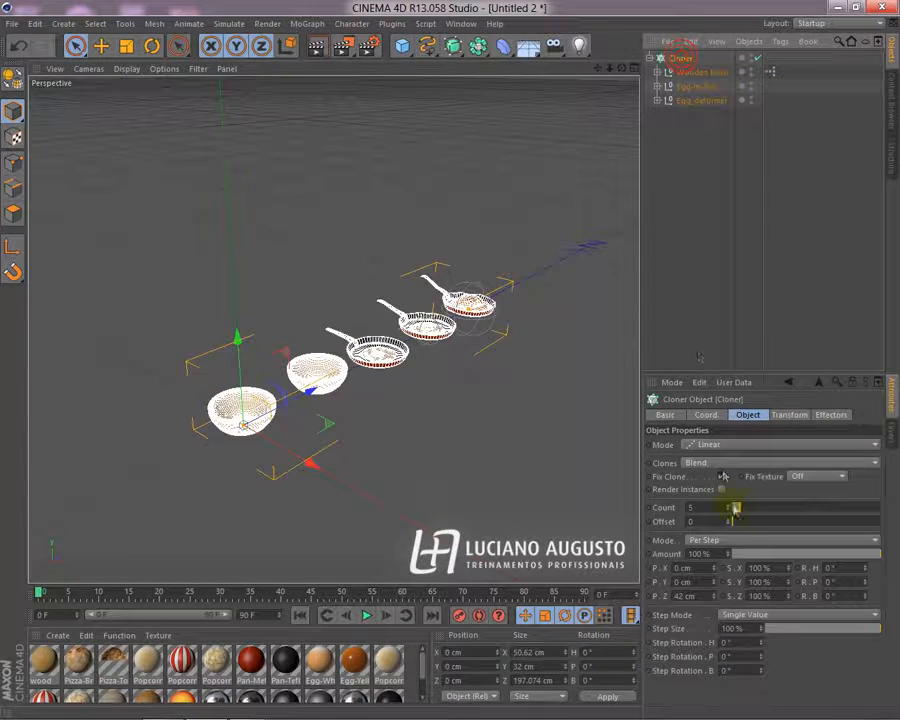
left_click(706, 464)
left_click(704, 466)
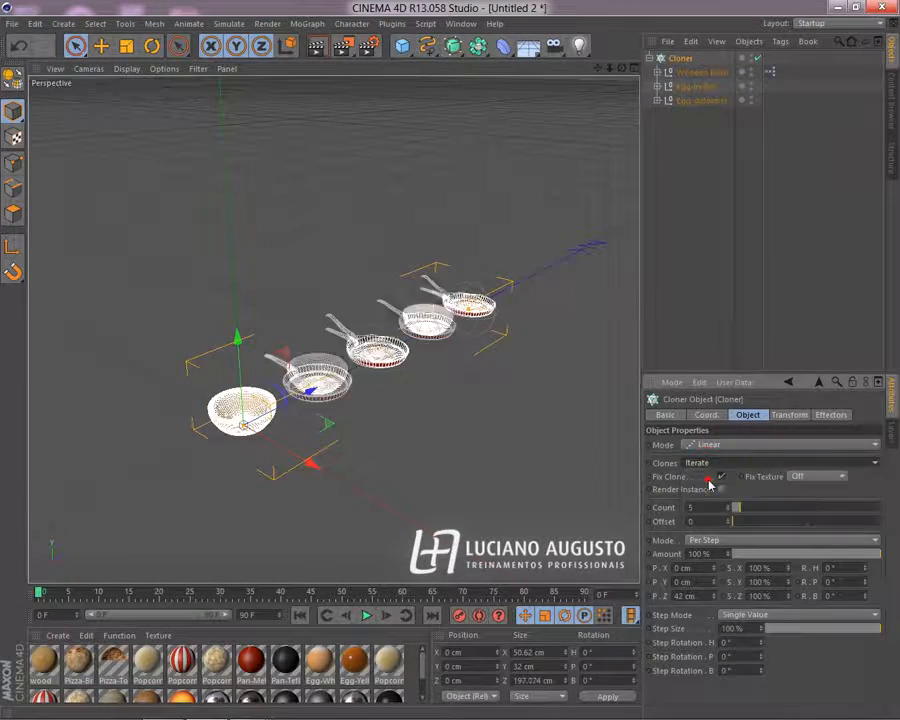
left_click_drag(737, 507, 749, 507)
left_click(448, 538)
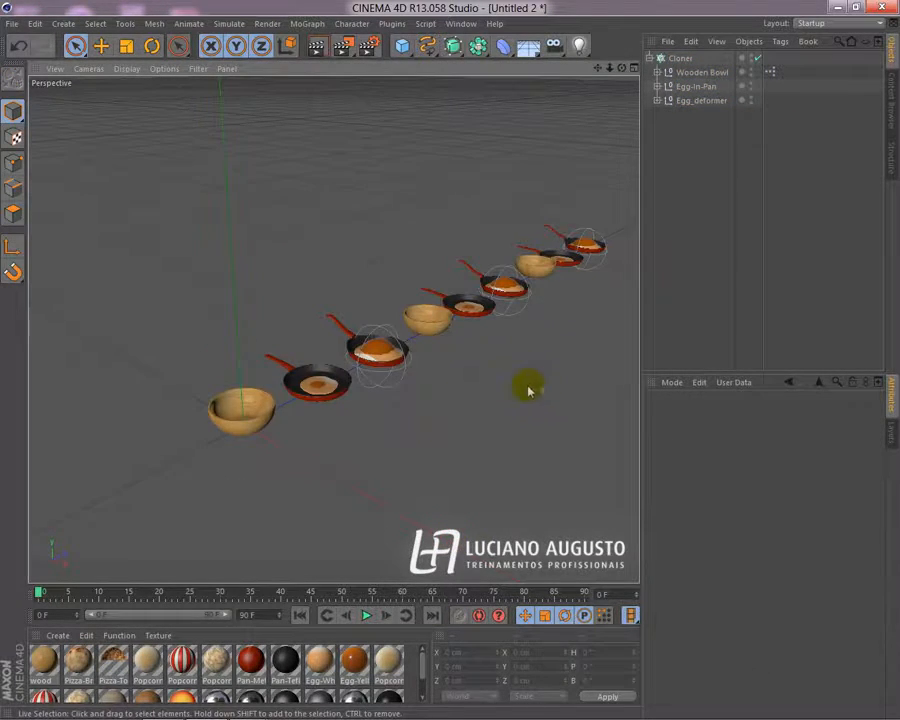
right_click_drag(522, 387, 454, 412, "alt")
left_click_drag(492, 348, 480, 436, "alt")
middle_click_drag(522, 317, 354, 480, "alt")
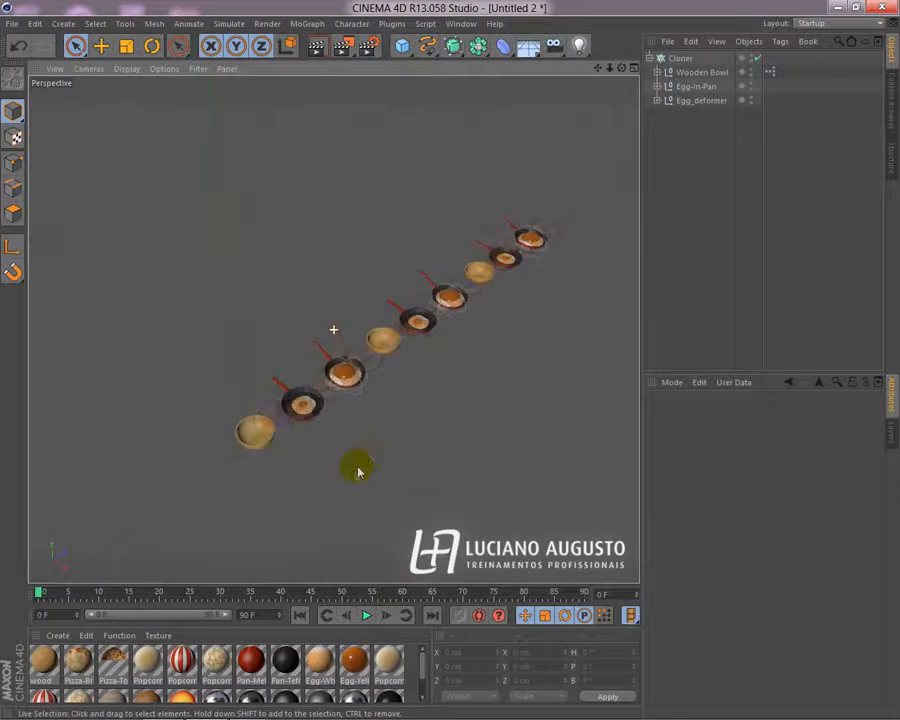
Step: Try rotating the Cloner in pitch about its pivot at the first bowl, and undo the rotation
left_click_drag(394, 428, 420, 426, "alt")
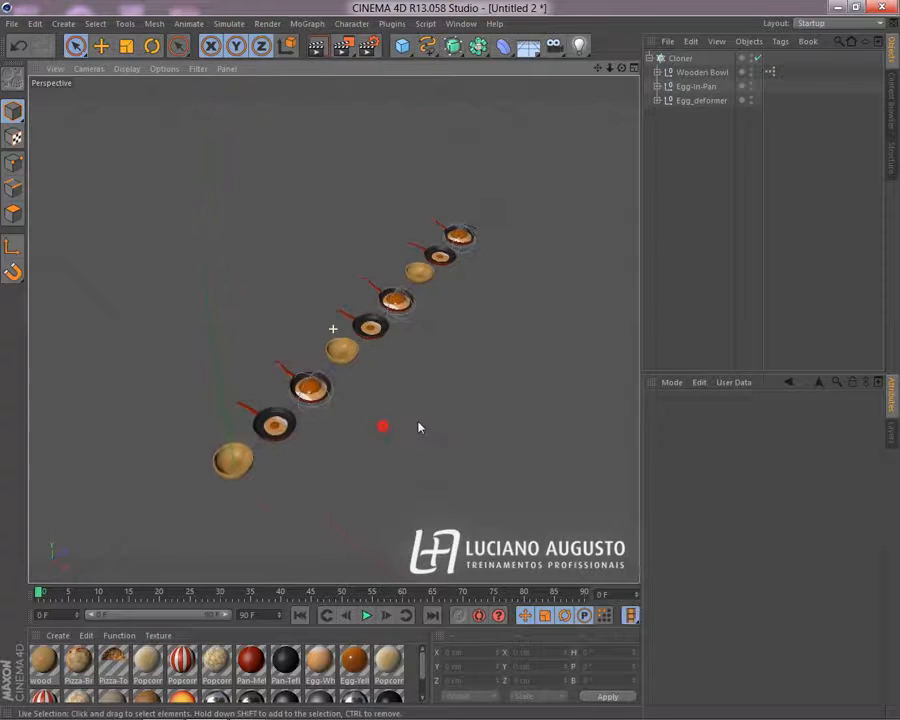
left_click(678, 59)
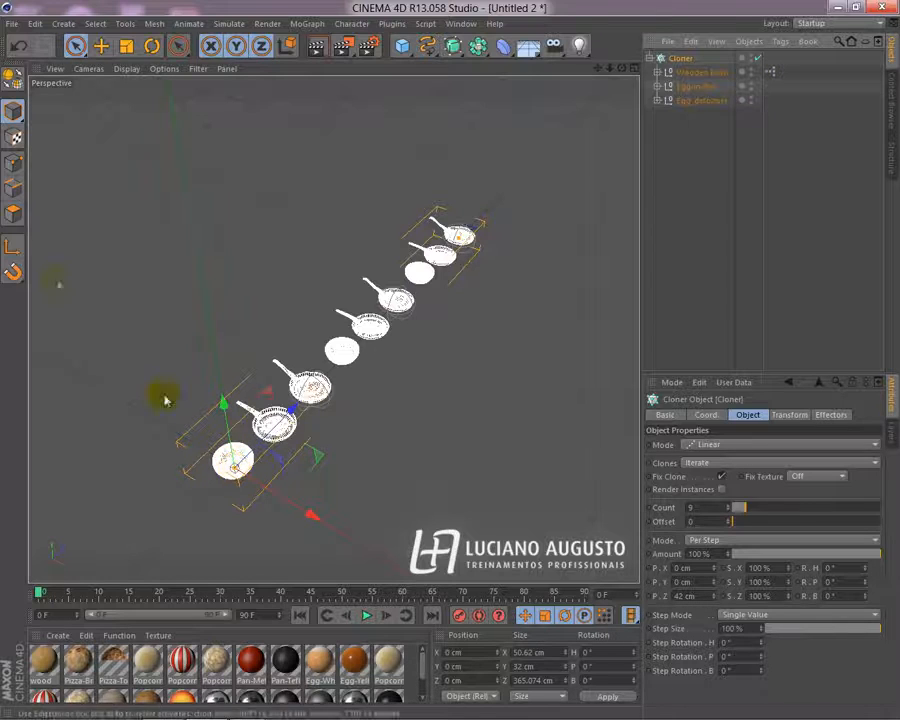
left_click(151, 45)
left_click_drag(194, 458, 352, 413)
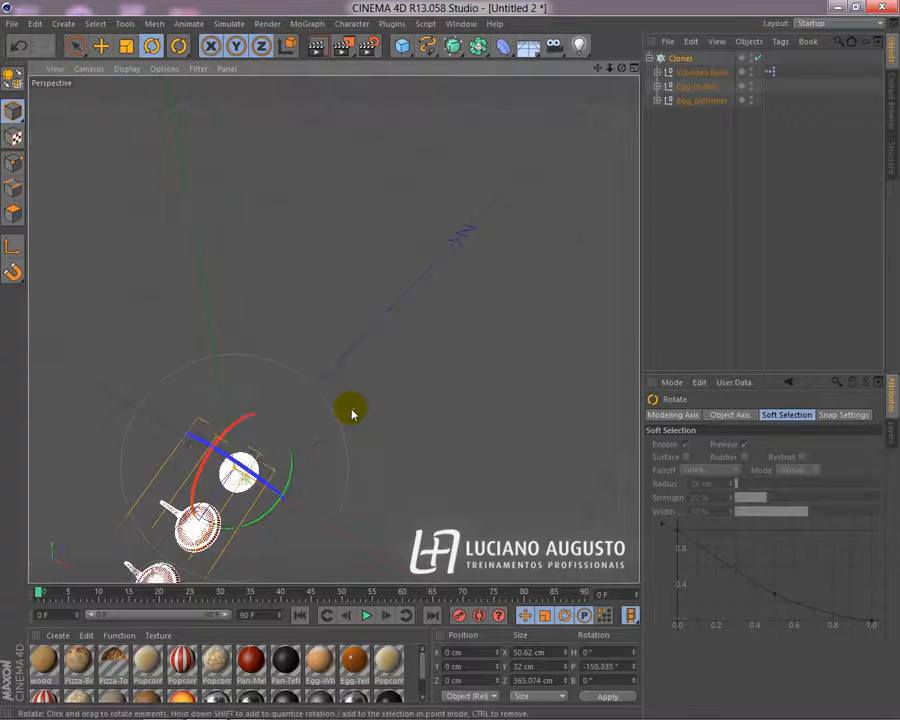
key("ctrl+z")
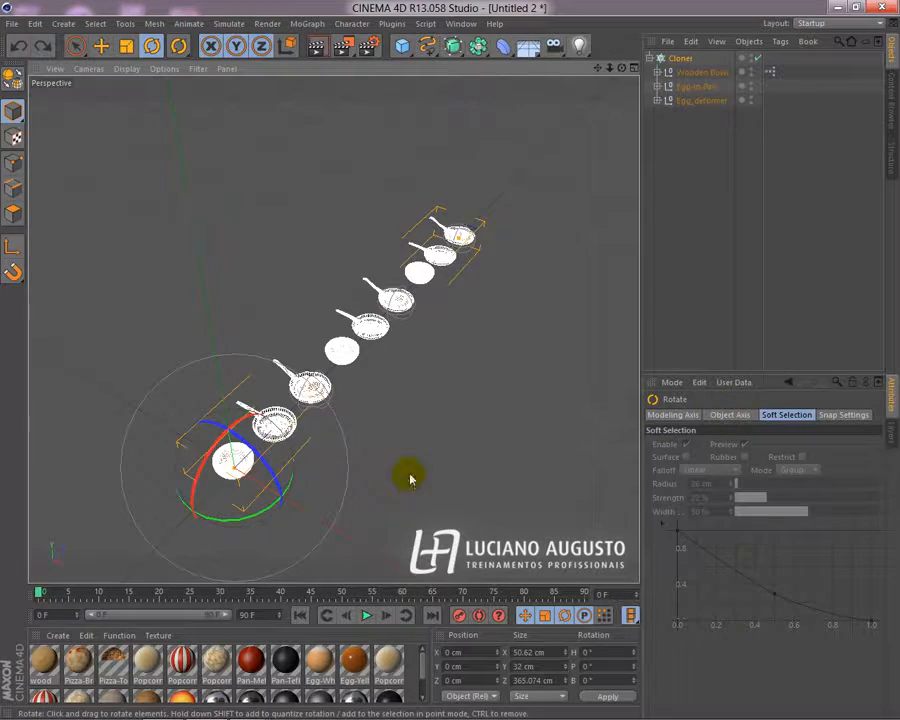
right_click_drag(428, 451, 358, 457, "alt")
left_click_drag(358, 457, 283, 185, "alt")
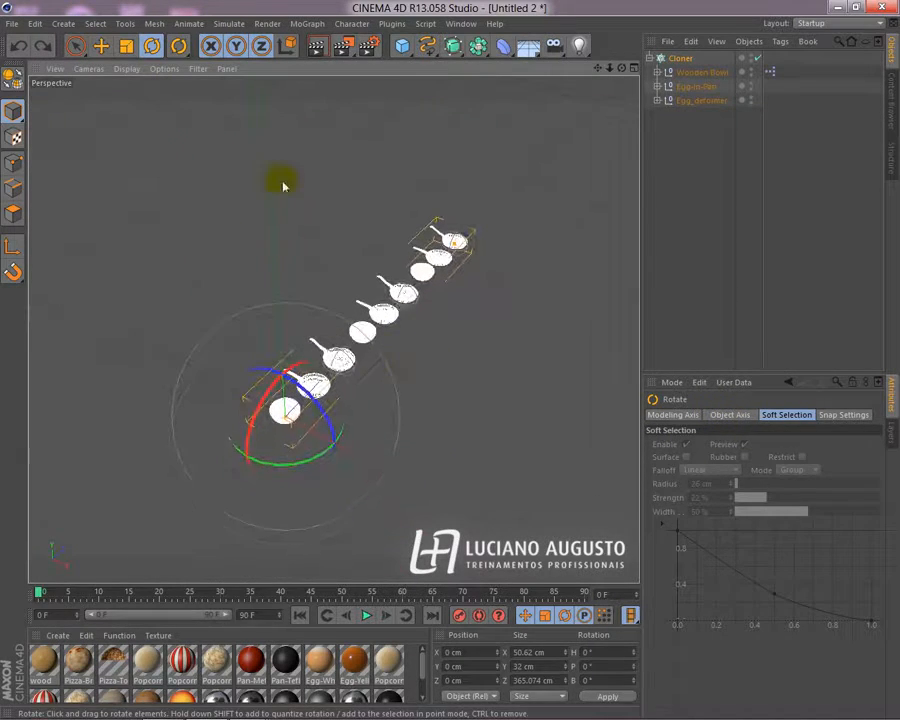
Step: Move the whole Cloner, including its axis, by setting its object coordinates to X 49 cm, Y 13 cm and Z 144 cm
left_click(682, 59)
left_click(702, 415)
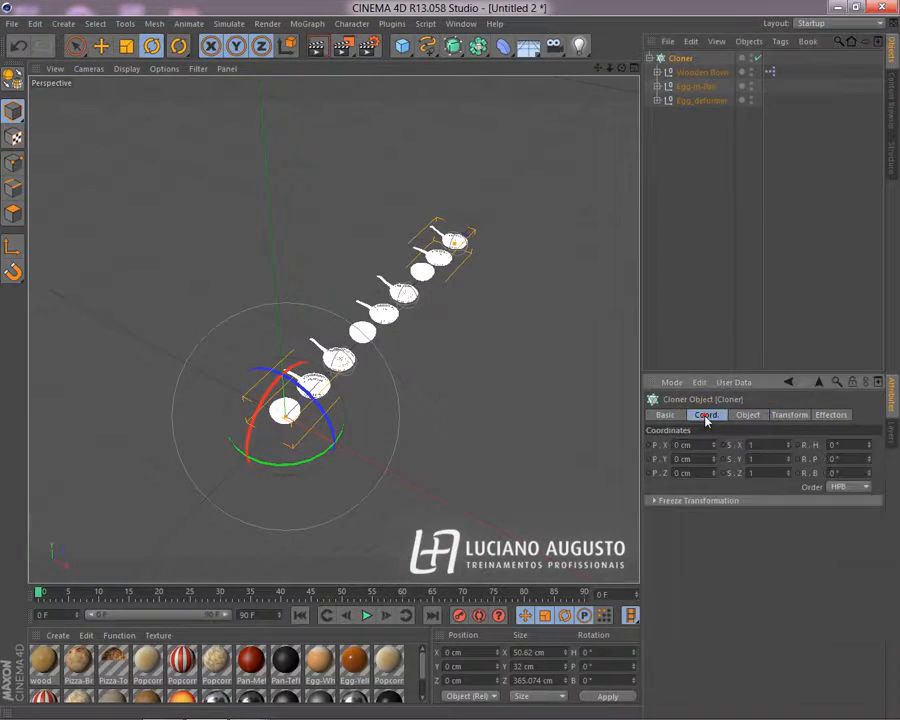
left_click(790, 415)
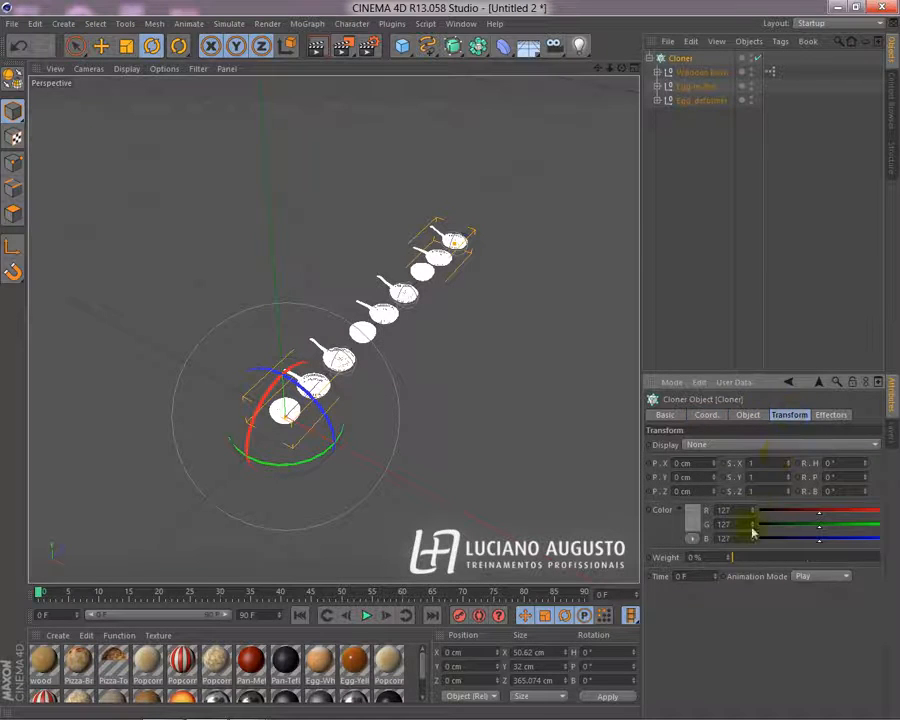
left_click(711, 415)
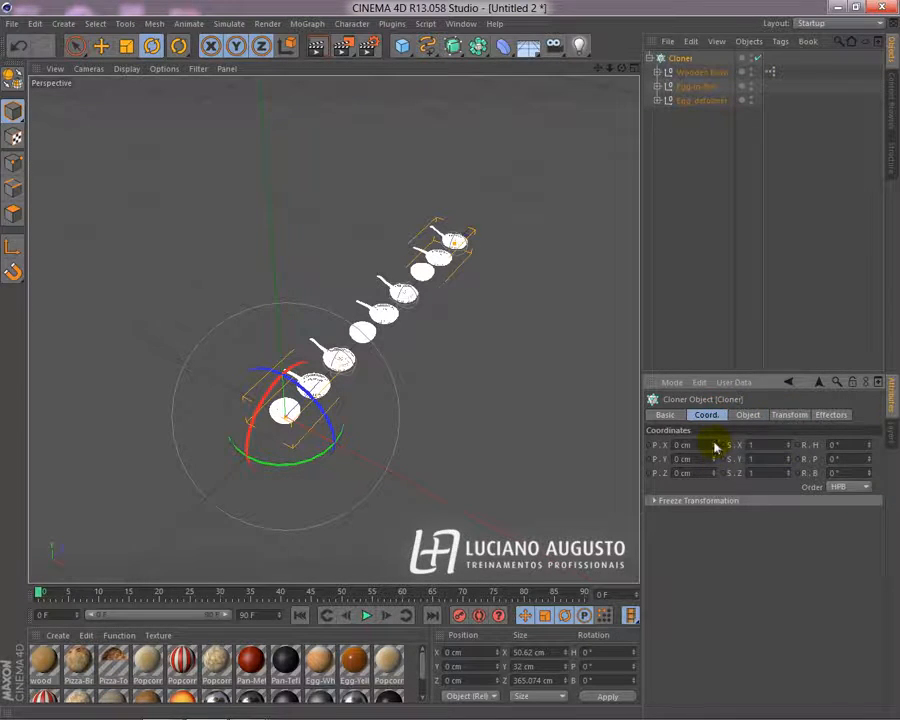
mouse_move(715, 447)
left_mouse_down()
mouse_move(768, 447)
mouse_move(697, 447)
mouse_move(712, 453)
mouse_move(713, 443)
mouse_move(716, 484)
mouse_move(728, 477)
mouse_move(744, 499)
left_mouse_up()
key("ctrl+z")
key("ctrl+z")
left_click_drag(713, 458, 714, 450)
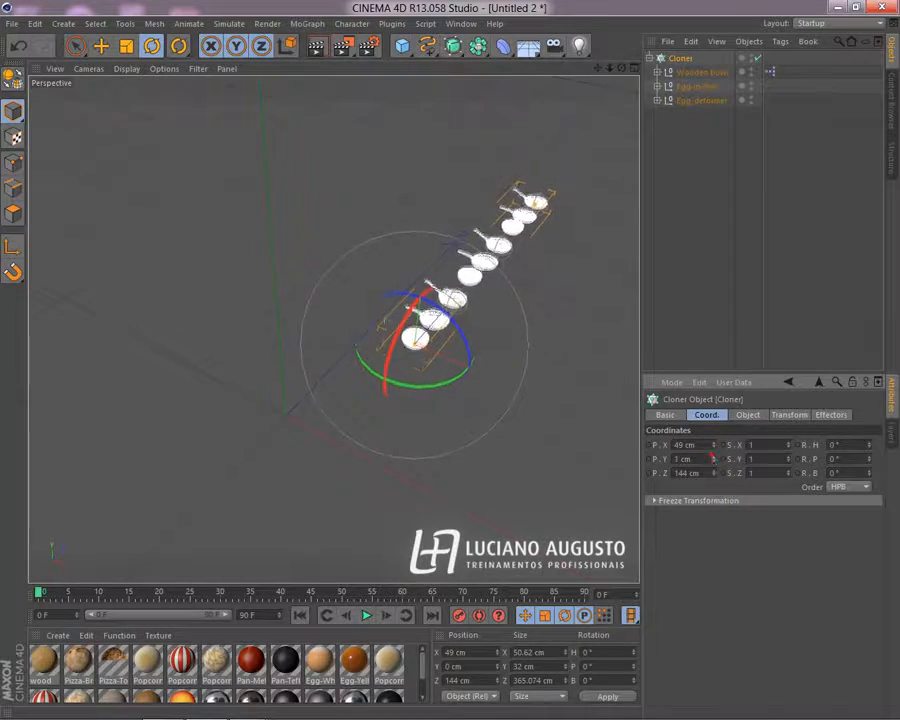
Step: Try rotating the repositioned Cloner in pitch, and undo the rotation
left_click_drag(391, 337, 374, 301)
key("ctrl+z")
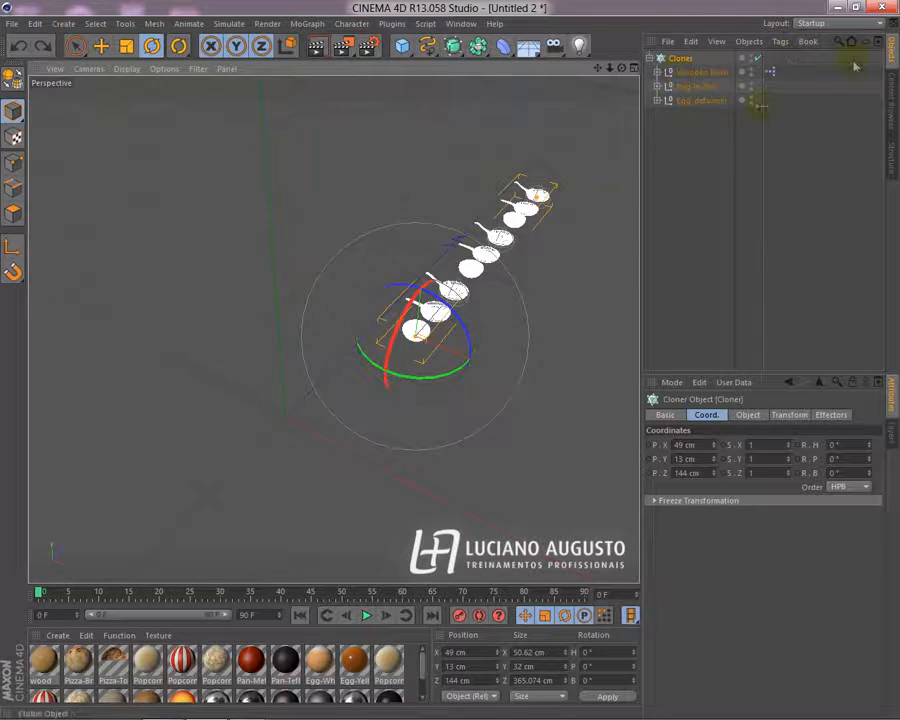
Step: Offset the clones from the Cloner's axis with Transform position X -128 cm, Y 60 cm, Z 138 cm, and try rotating them around the distant pivot
middle_click_drag(565, 342, 372, 424, "alt")
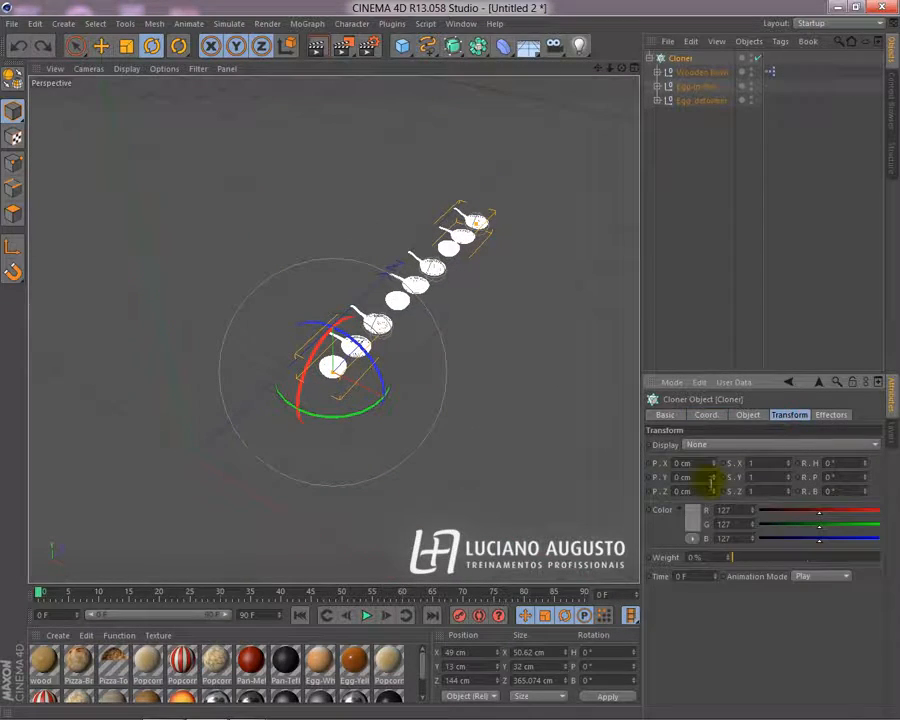
mouse_move(714, 468)
left_mouse_down()
mouse_move(635, 468)
mouse_move(714, 467)
mouse_move(714, 450)
mouse_move(714, 481)
mouse_move(714, 452)
left_mouse_up()
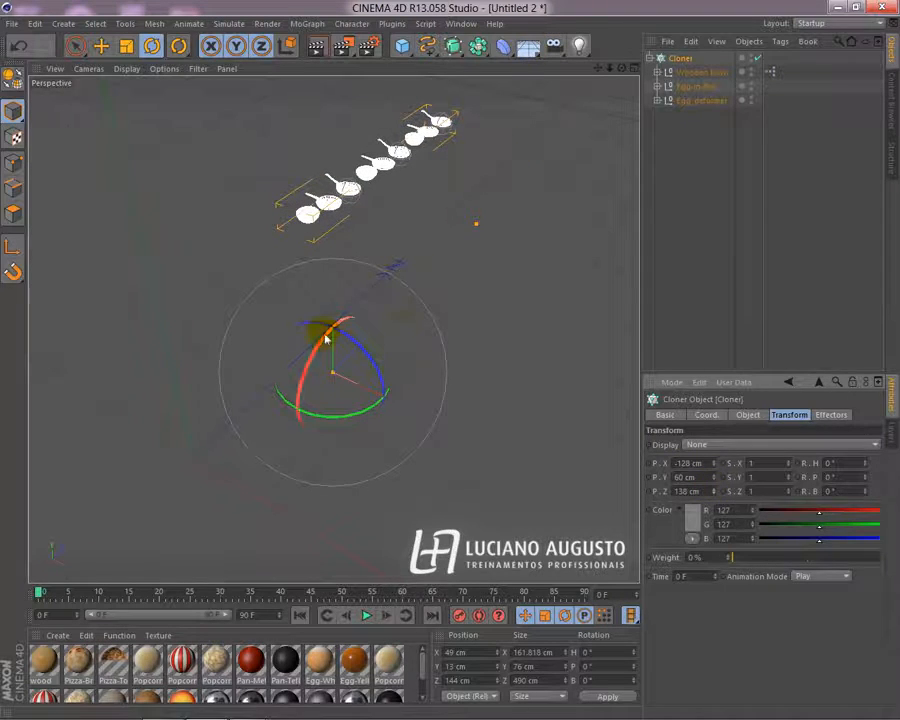
left_click_drag(310, 362, 319, 264)
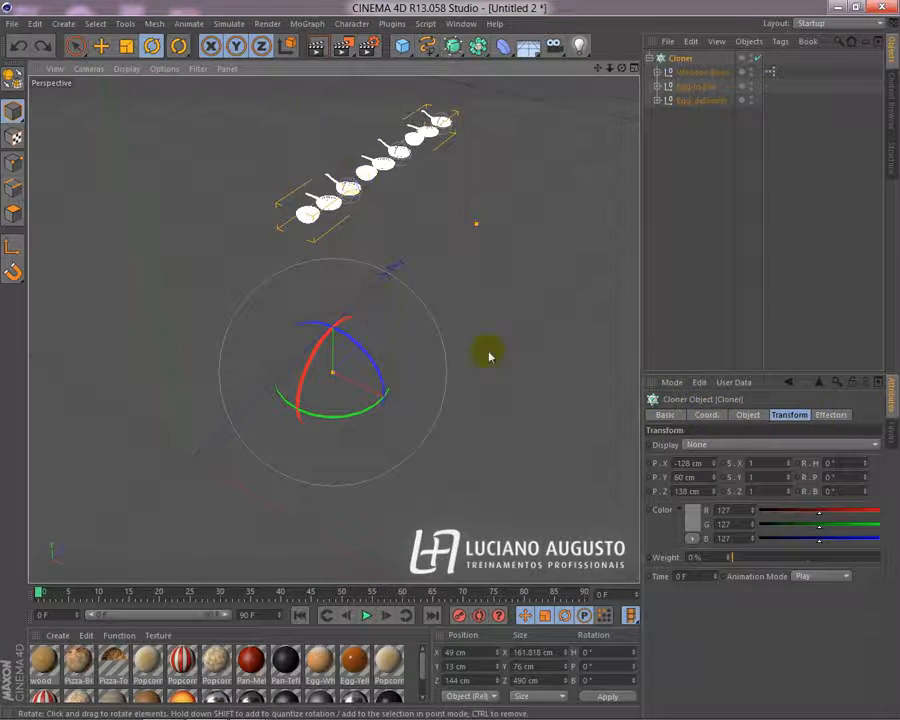
Step: Center the row of clones on the Cloner's axis by setting its Transform position to X 20 cm, Y 16 cm and Z -188 cm
left_click_drag(716, 466, 752, 466)
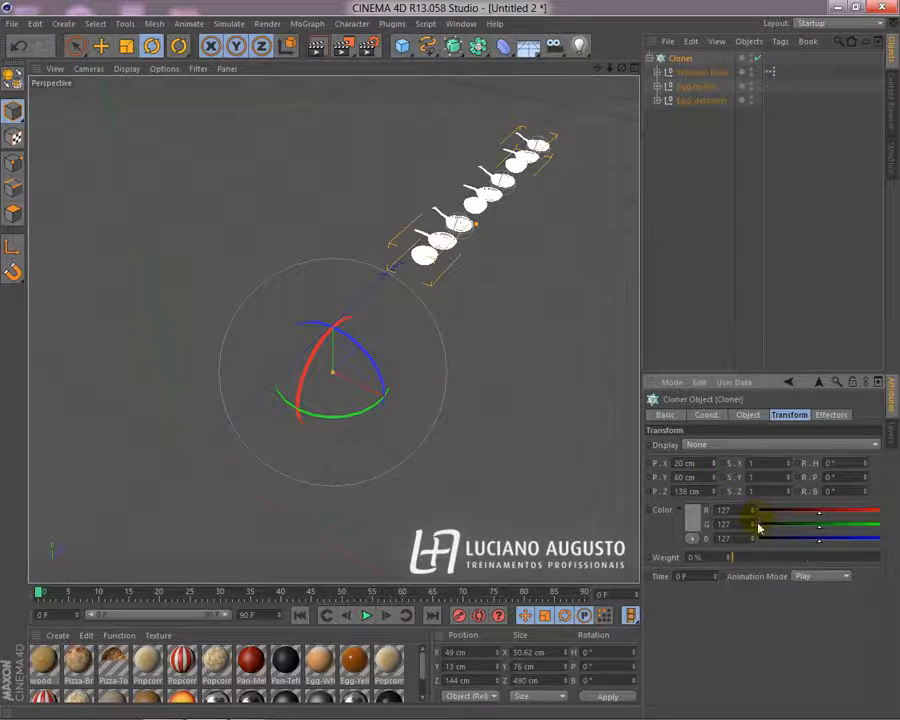
left_click_drag(716, 483, 718, 519)
Step: Test rotating the Cloner around its centered pivot on different axes, leaving its pitch at -1.33°
left_click_drag(307, 358, 307, 318)
left_click_drag(362, 350, 477, 507)
left_click_drag(461, 452, 342, 340)
left_click_drag(447, 357, 413, 306, "alt")
left_click_drag(245, 313, 125, 322, "alt")
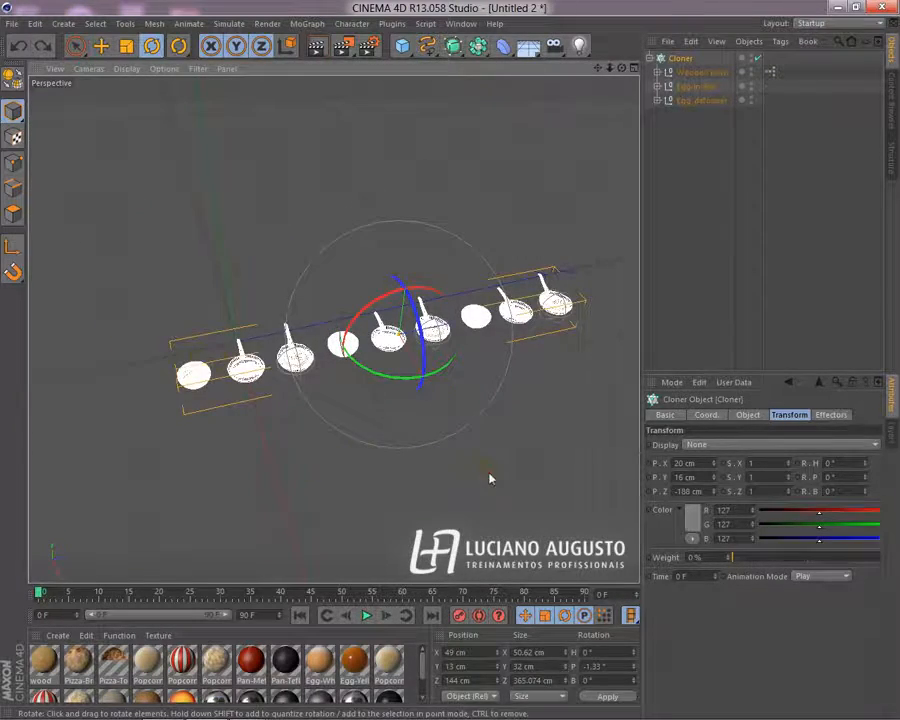
Step: Examine the centered row of bowls and pans from a closer angle, with the Cloner selected and deselected
left_click(249, 398)
left_click_drag(249, 398, 359, 430, "alt")
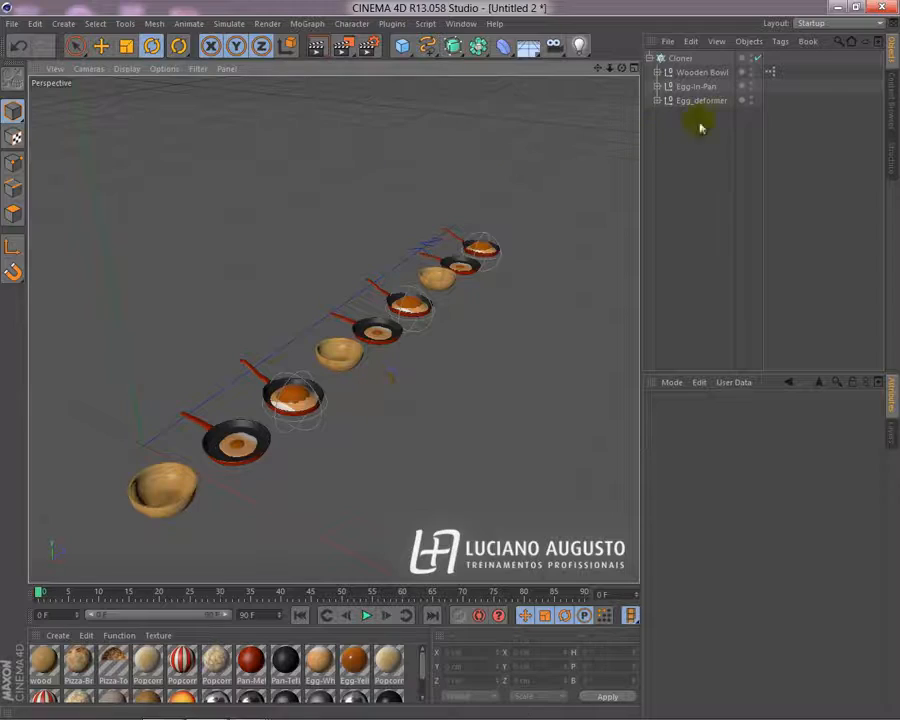
left_click(681, 58)
left_click(462, 440)
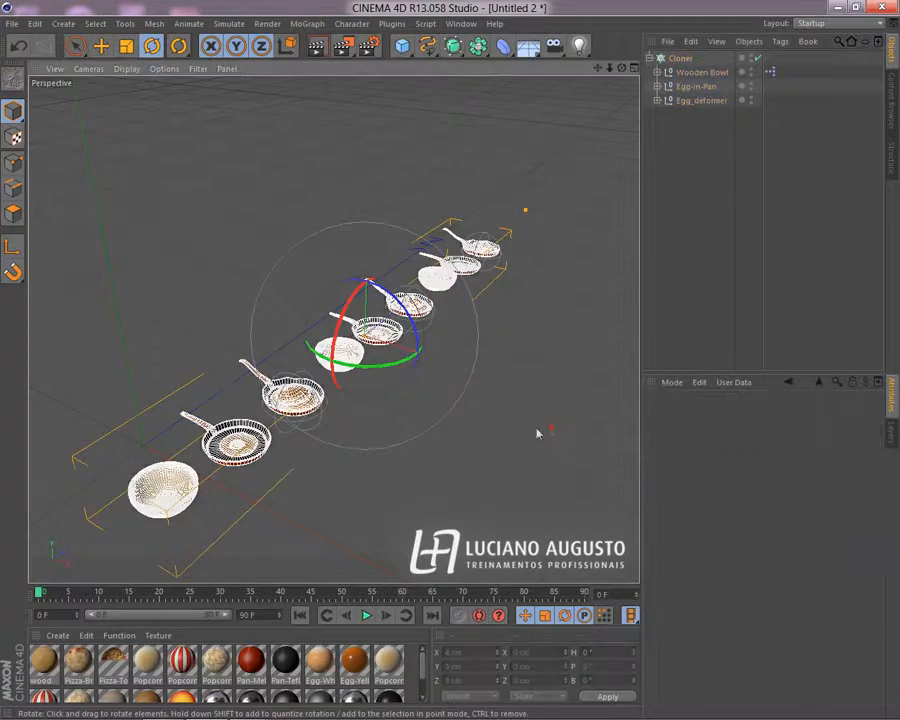